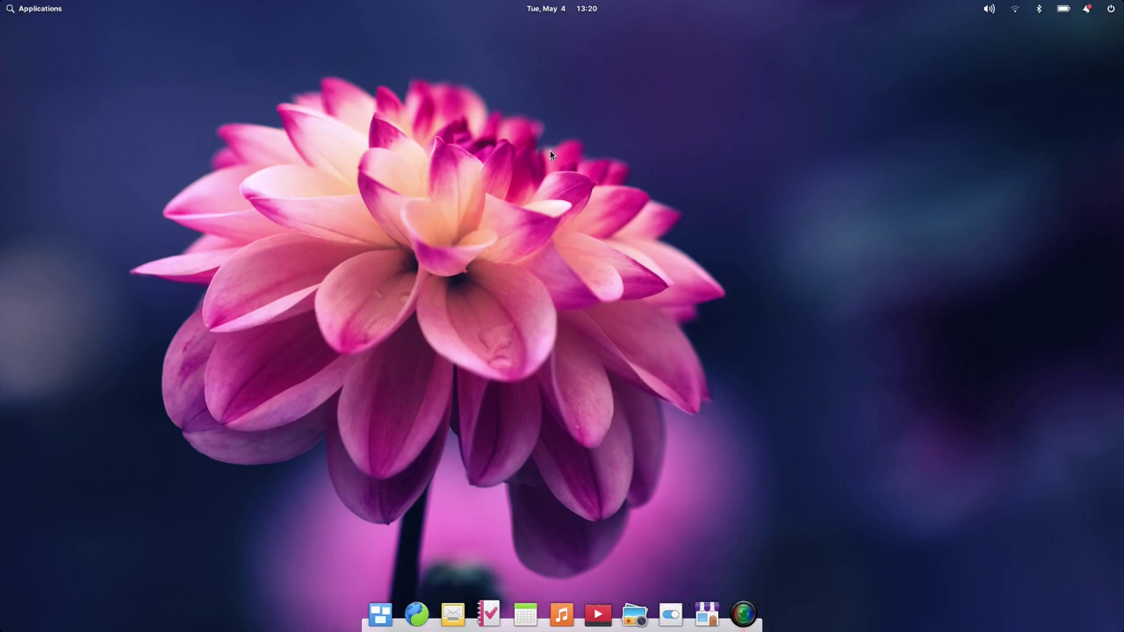
# Step: Open Mail, toggle the window overview with Super+Down several times, then close Tasks and Mail
pyautogui.click(453, 614)
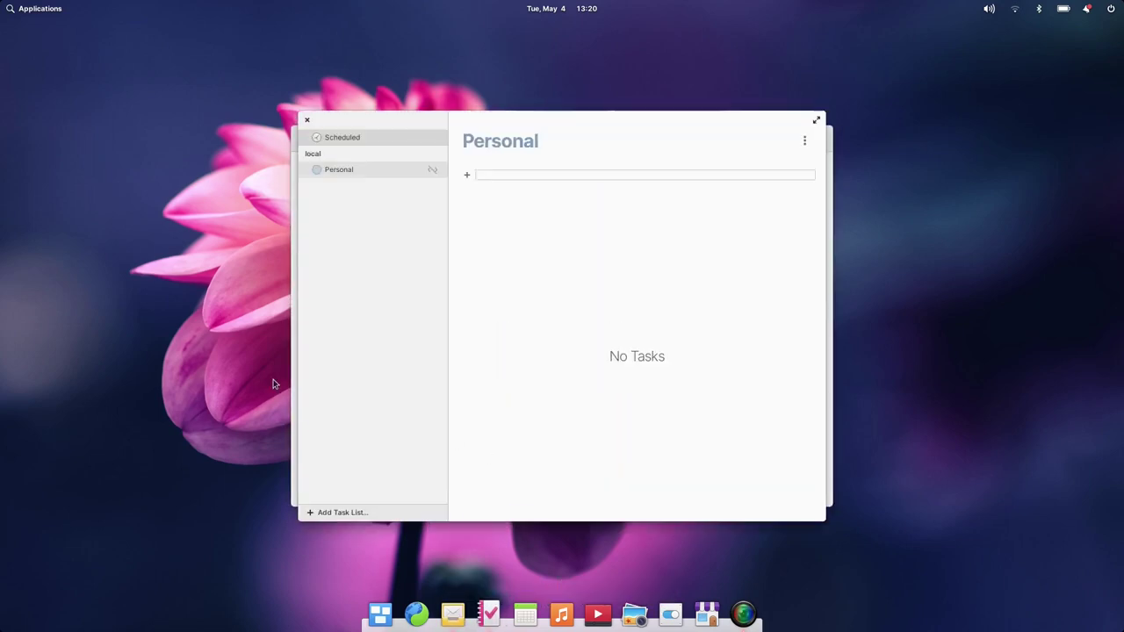
pyautogui.press('super+Down')
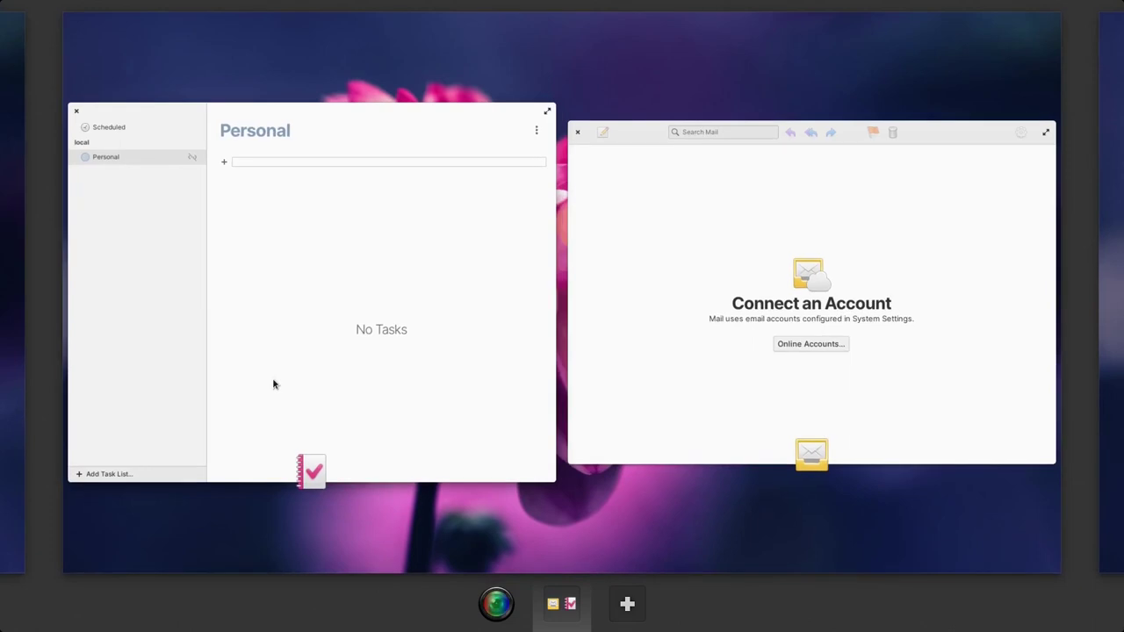
pyautogui.click(272, 384)
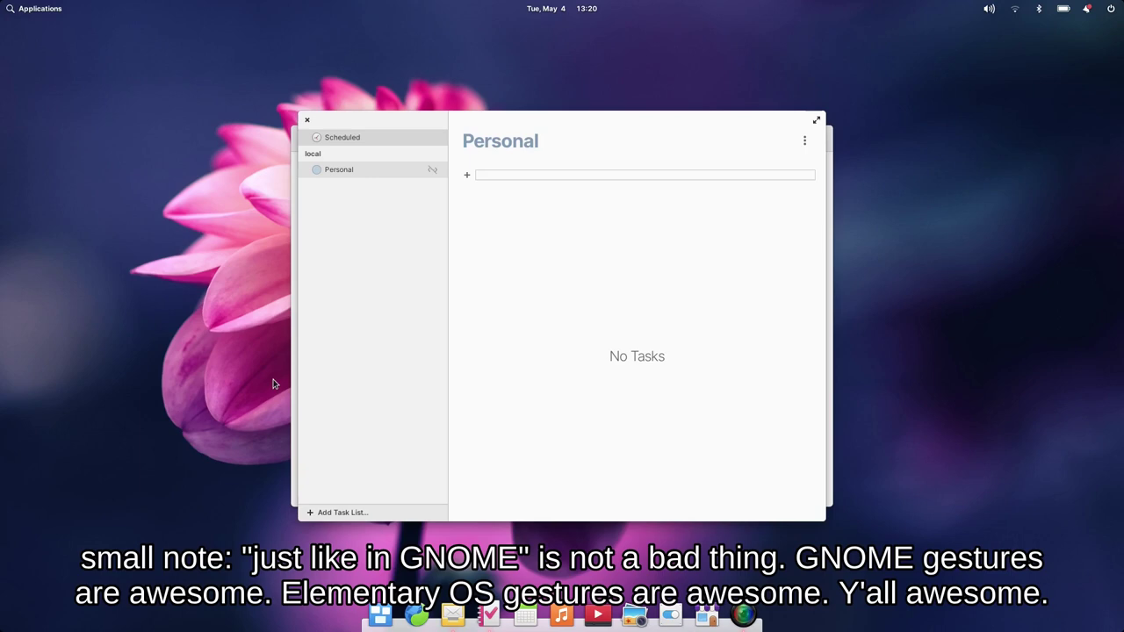
pyautogui.press('super+Down')
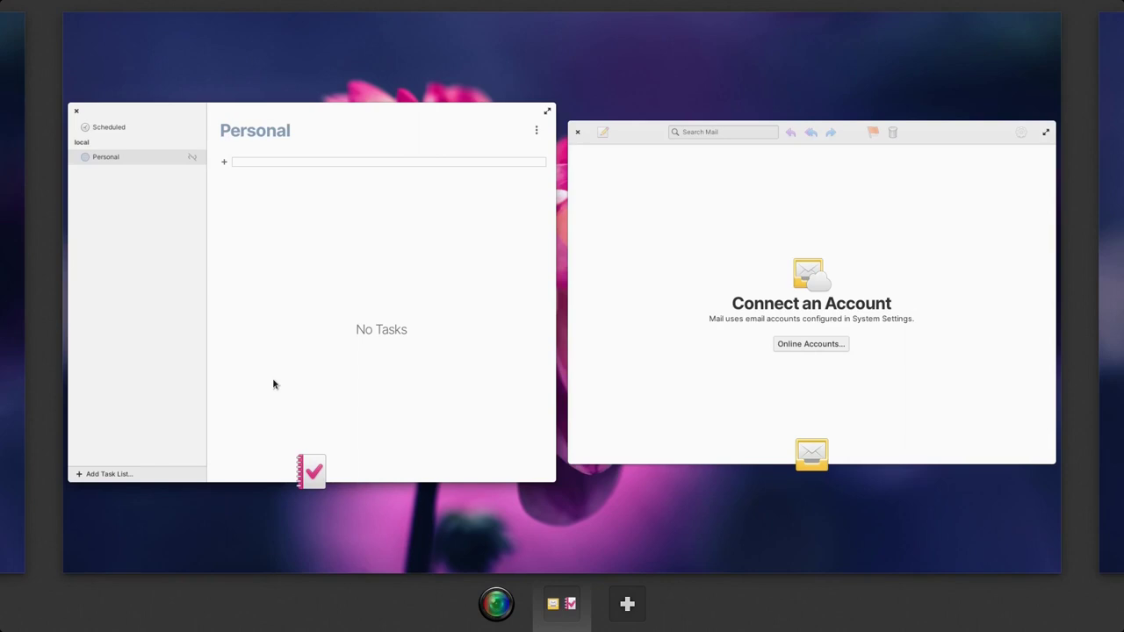
pyautogui.click(273, 384)
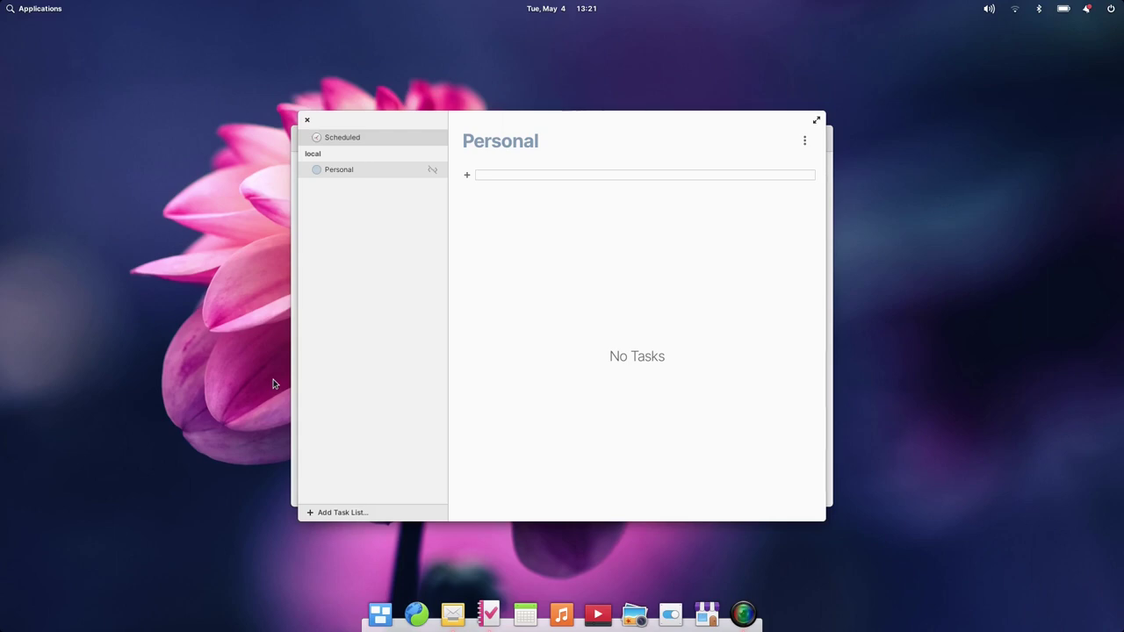
pyautogui.press('super+Down')
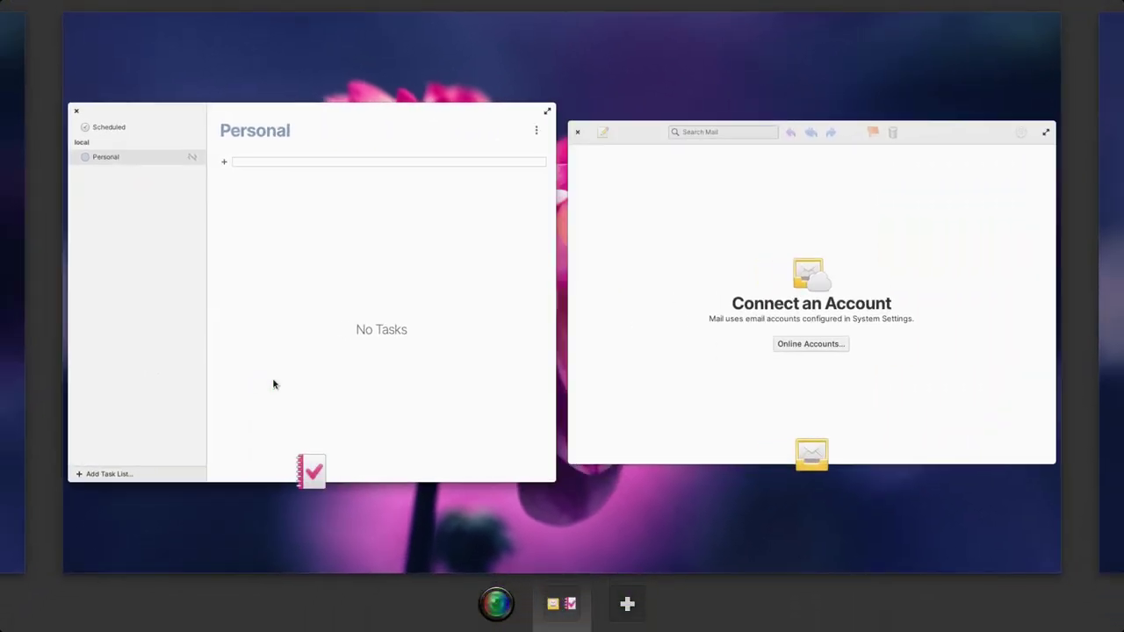
pyautogui.press('super+Down')
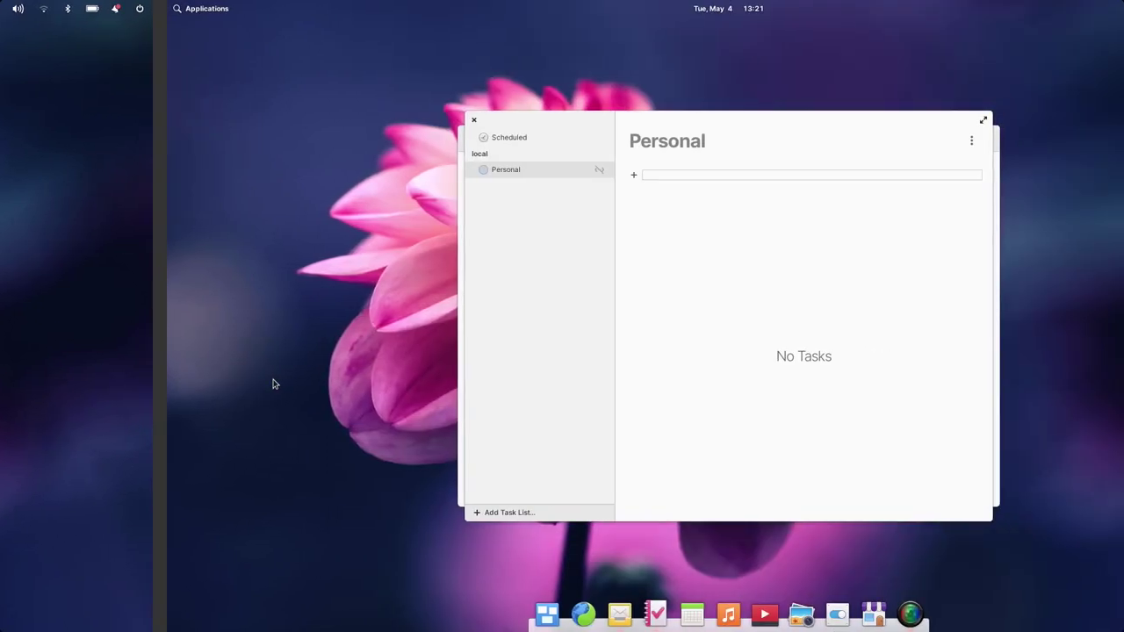
pyautogui.press('super+Down')
pyautogui.press('super+Down')
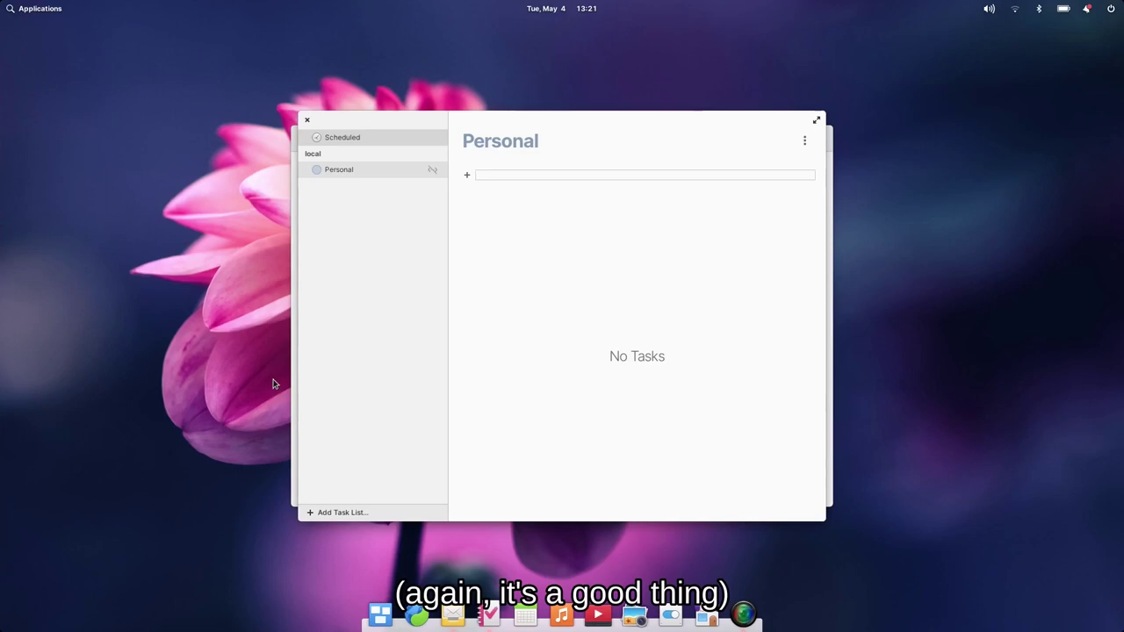
pyautogui.click(307, 119)
pyautogui.click(304, 138)
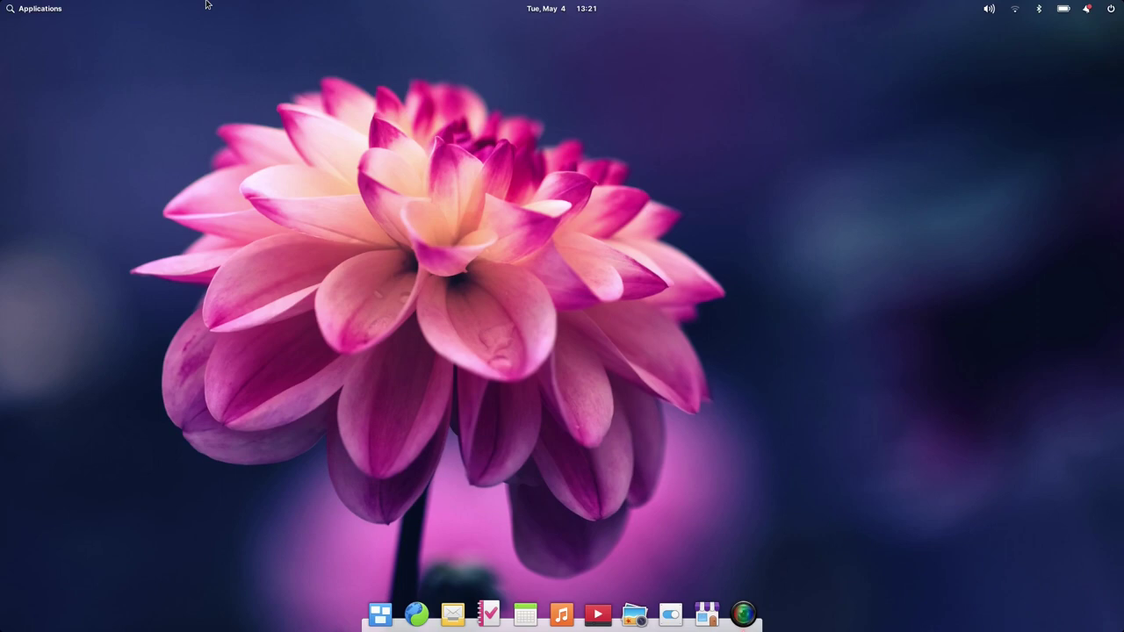
# Step: Launch Terminal by searching 'term' in the launcher, move it left, then close it
pyautogui.click(48, 11)
pyautogui.write('term')
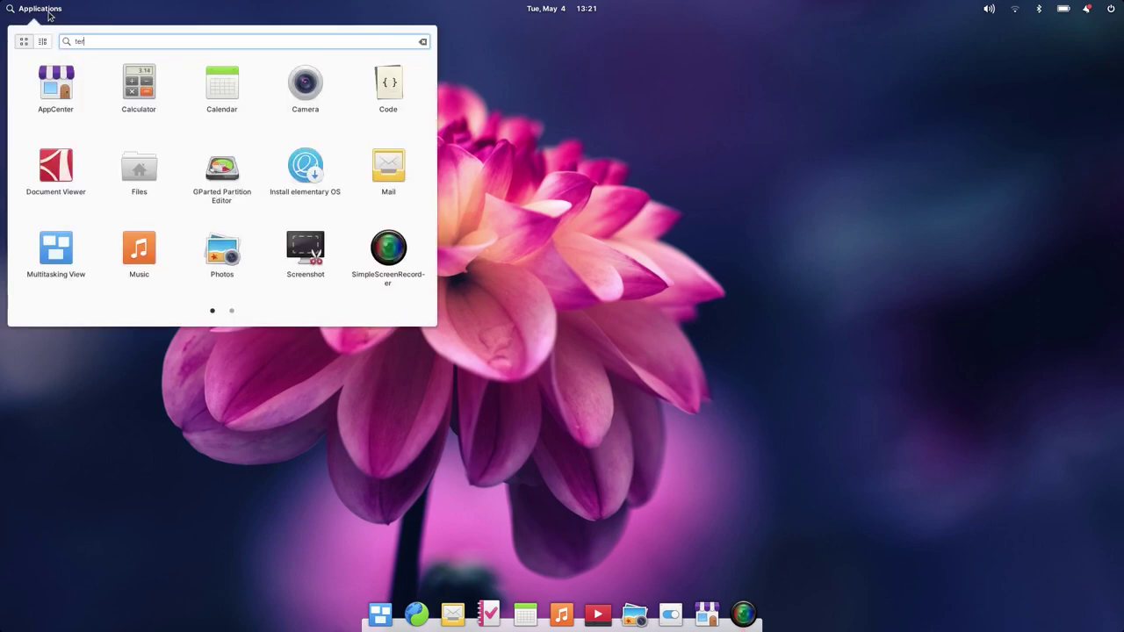
pyautogui.click(78, 87)
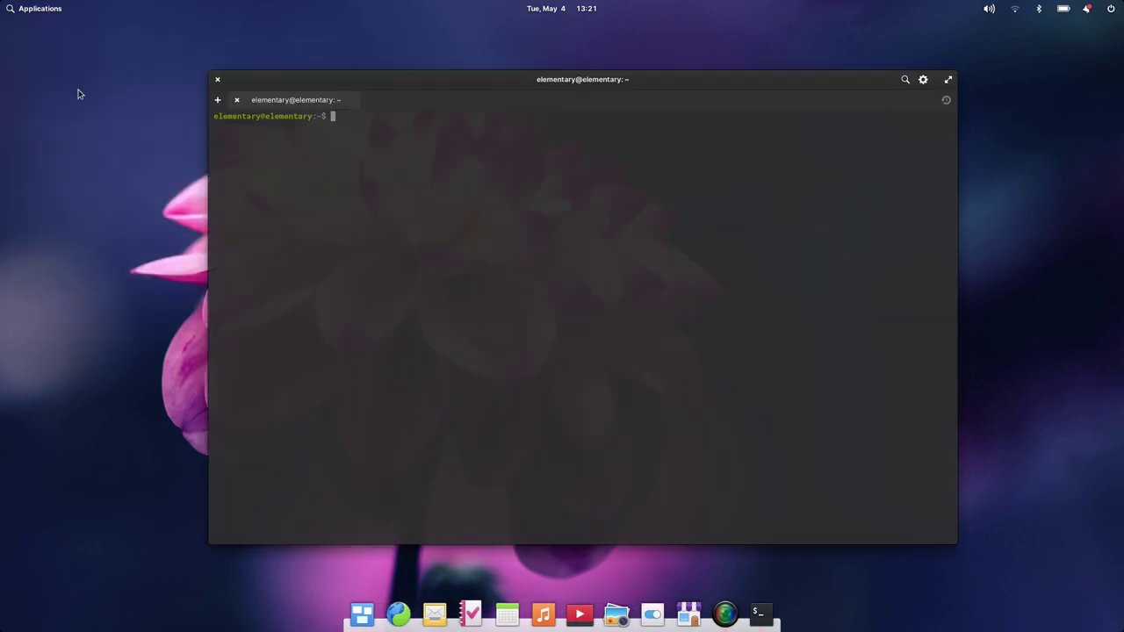
pyautogui.moveTo(430, 86); pyautogui.dragTo(369, 79)
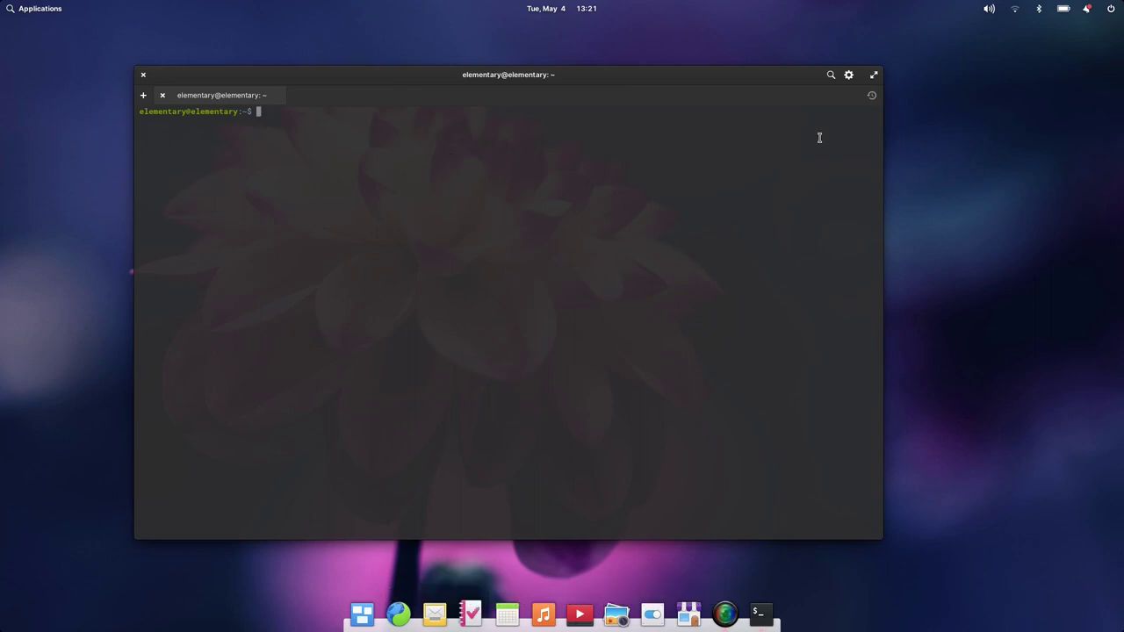
pyautogui.click(143, 75)
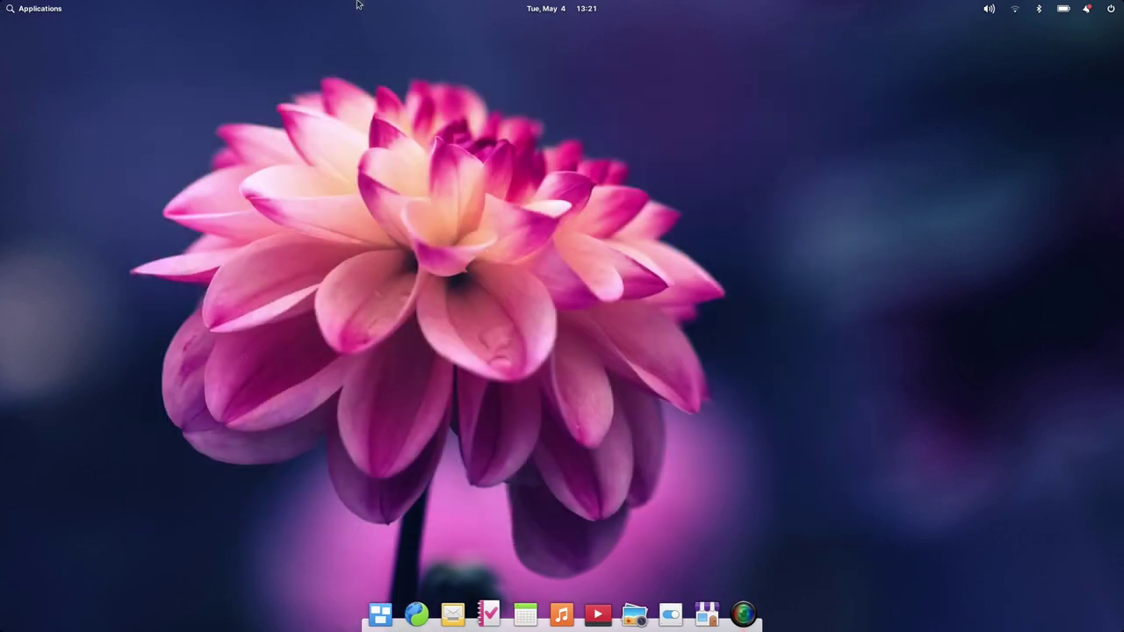
# Step: Show the notifications list, then dismiss it
pyautogui.click(1087, 13)
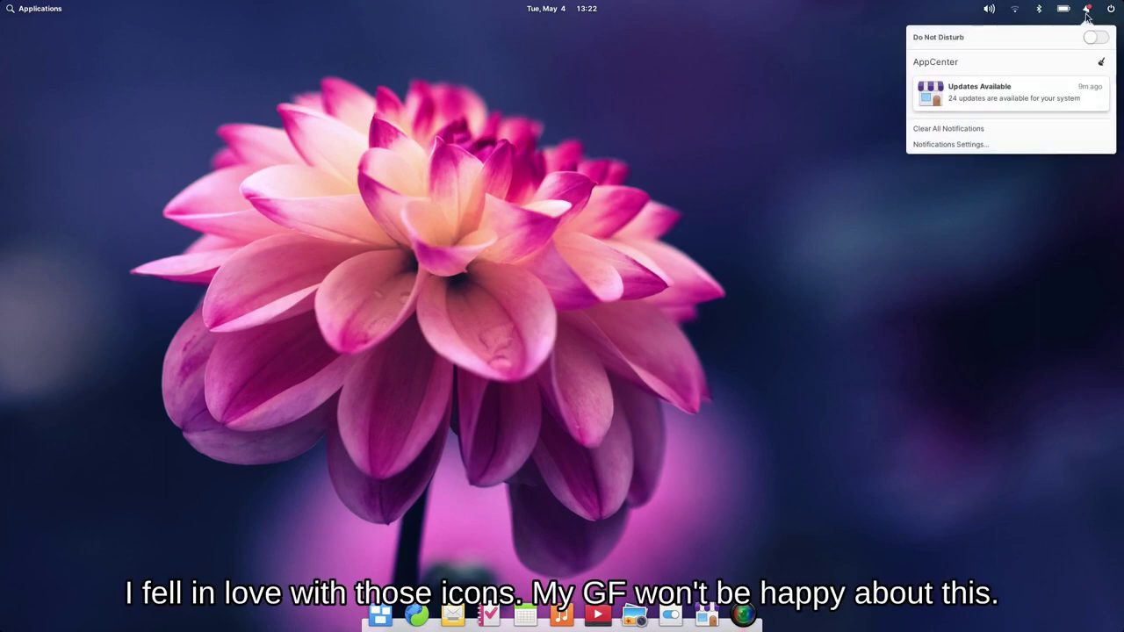
pyautogui.moveTo(985, 100)
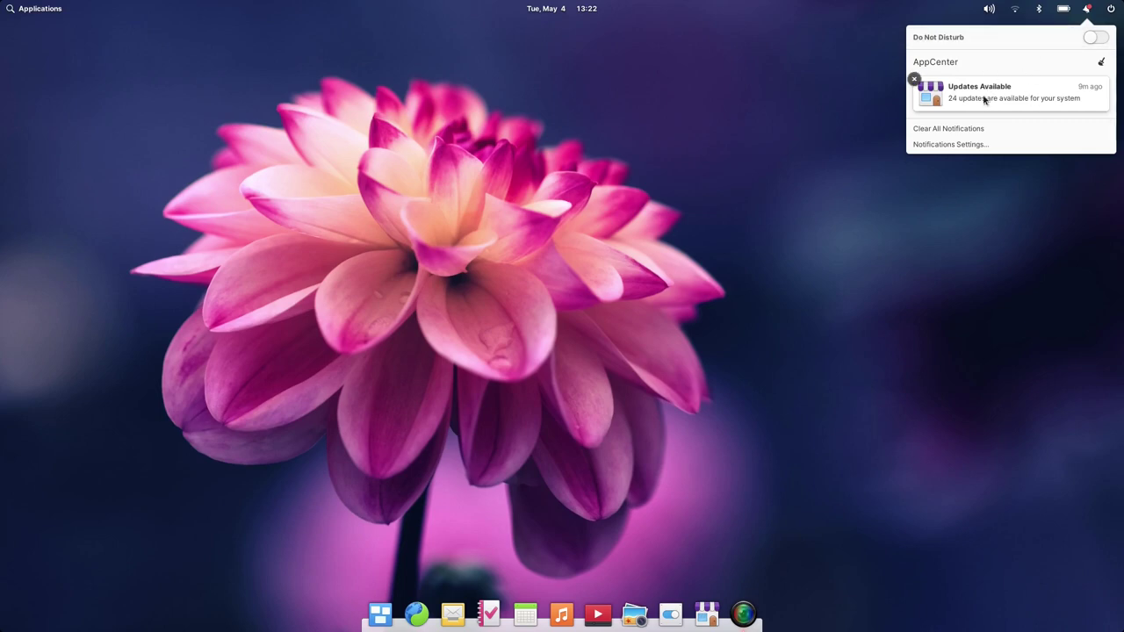
pyautogui.click(704, 110)
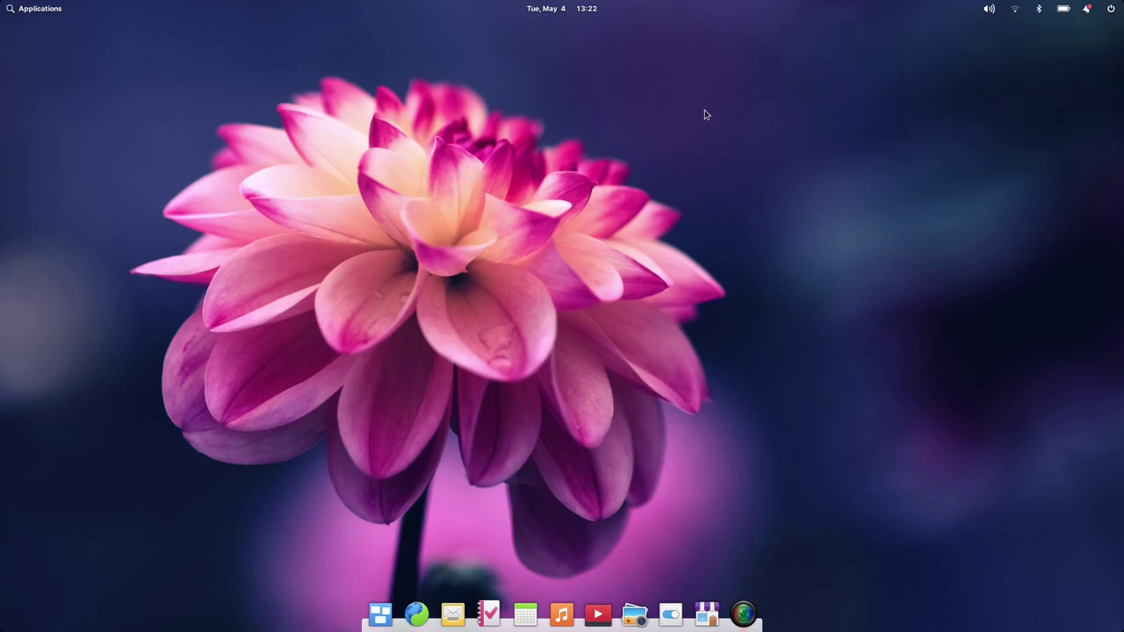
# Step: Open and dismiss the Applications launcher, then hold Super for the Keyboard Shortcuts overlay
pyautogui.click(16, 12)
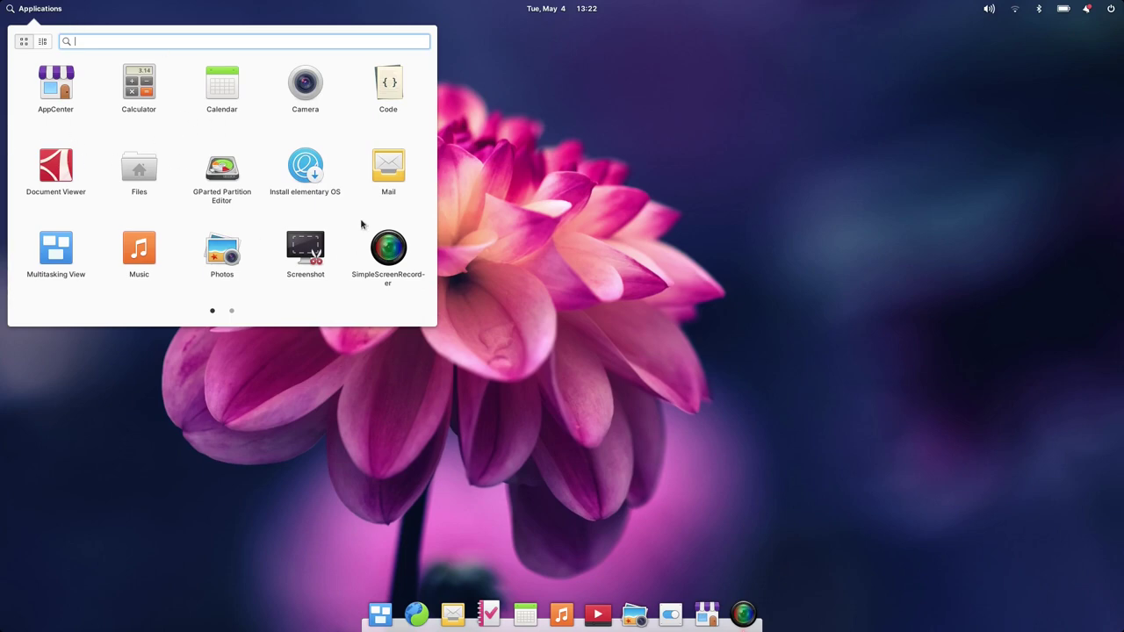
pyautogui.click(643, 304)
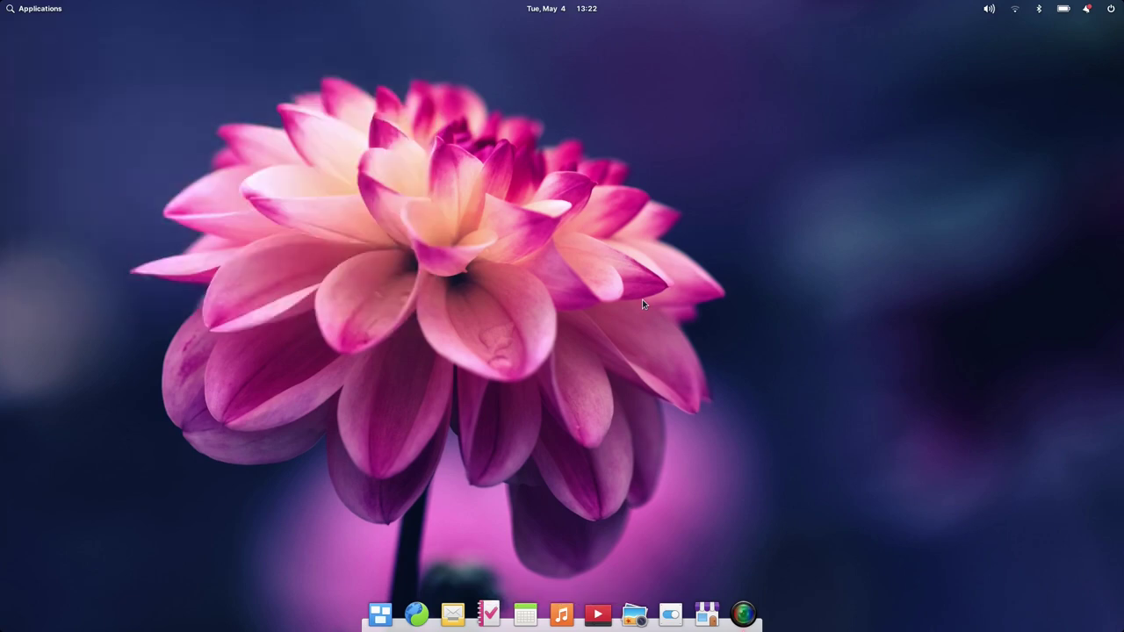
pyautogui.press('super')
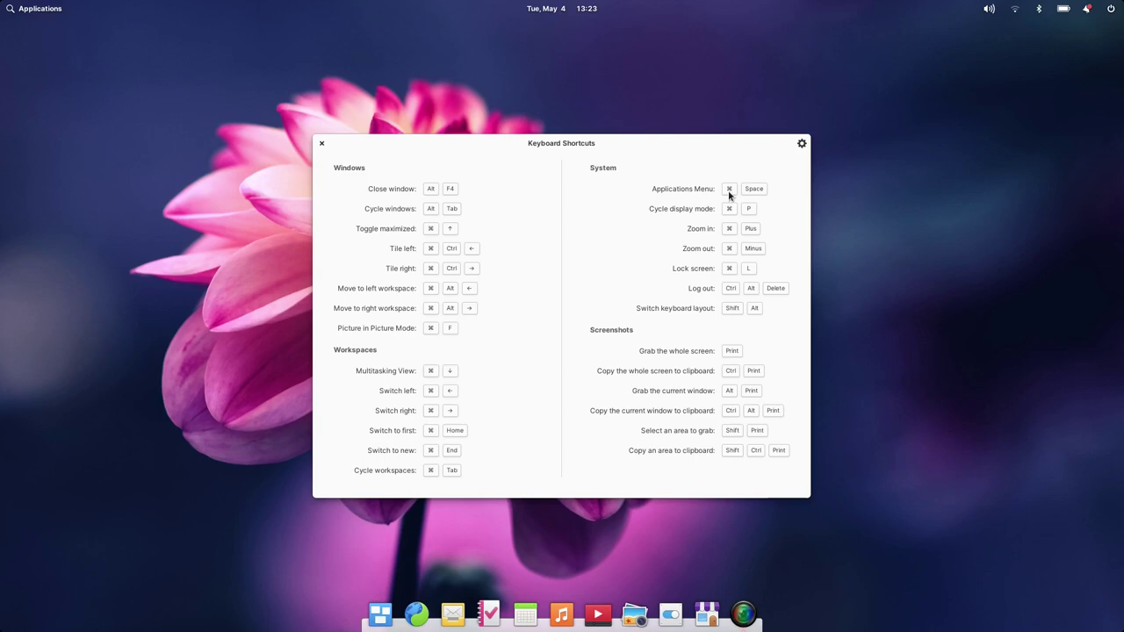
# Step: Hide and reshow the Keyboard Shortcuts overlay, close it, and open the launcher with Super+Space
pyautogui.press('super+space')
pyautogui.press('super+space')
pyautogui.press('super+space')
pyautogui.press('super+space')
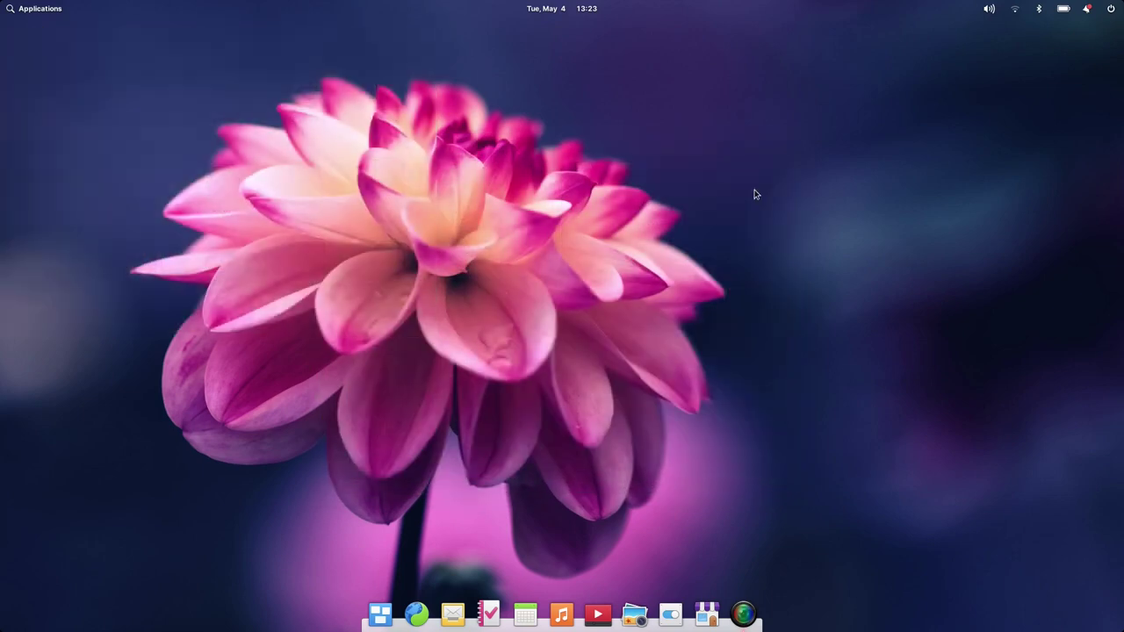
pyautogui.press('super')
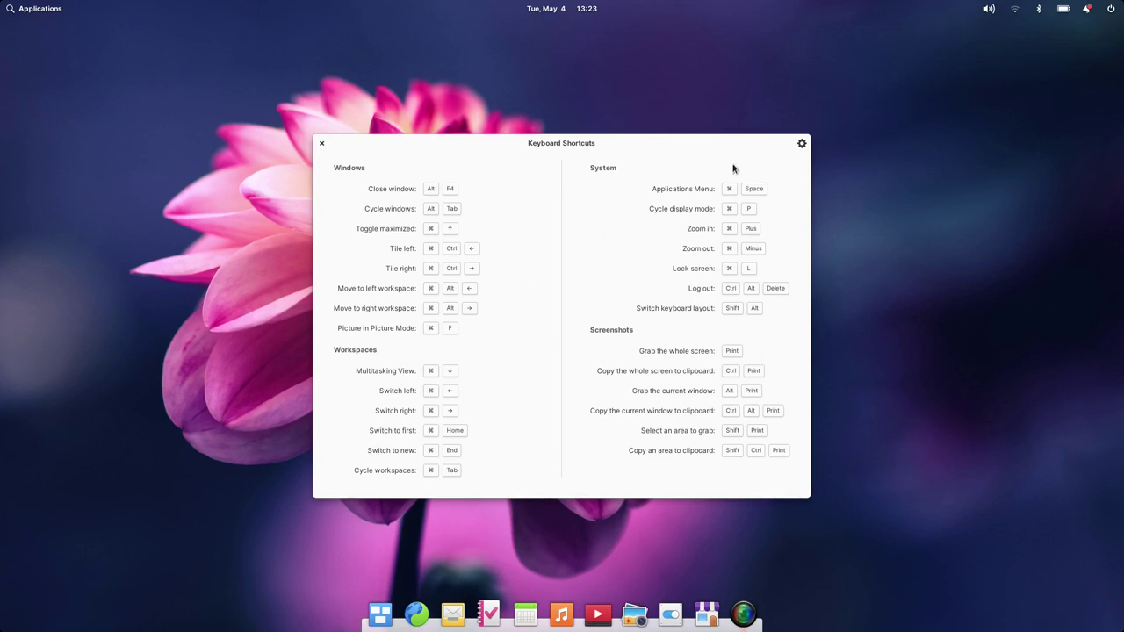
pyautogui.click(322, 144)
pyautogui.press('super+space')
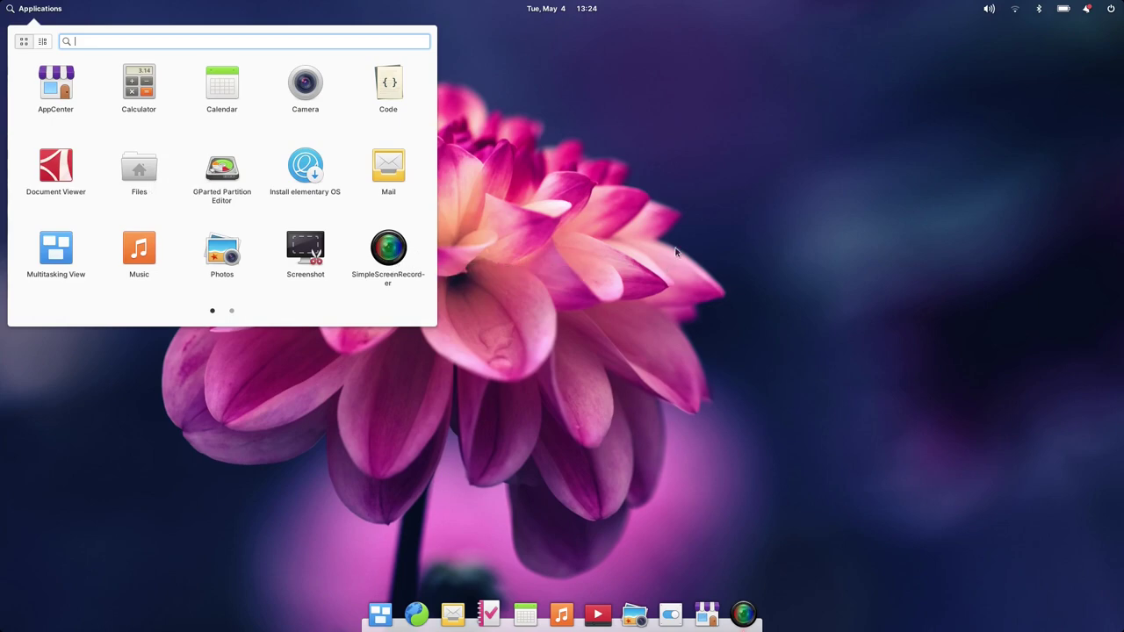
# Step: Close the launcher and open the power menu showing Lock, Log Out, Suspend and Shut Down
pyautogui.click(710, 231)
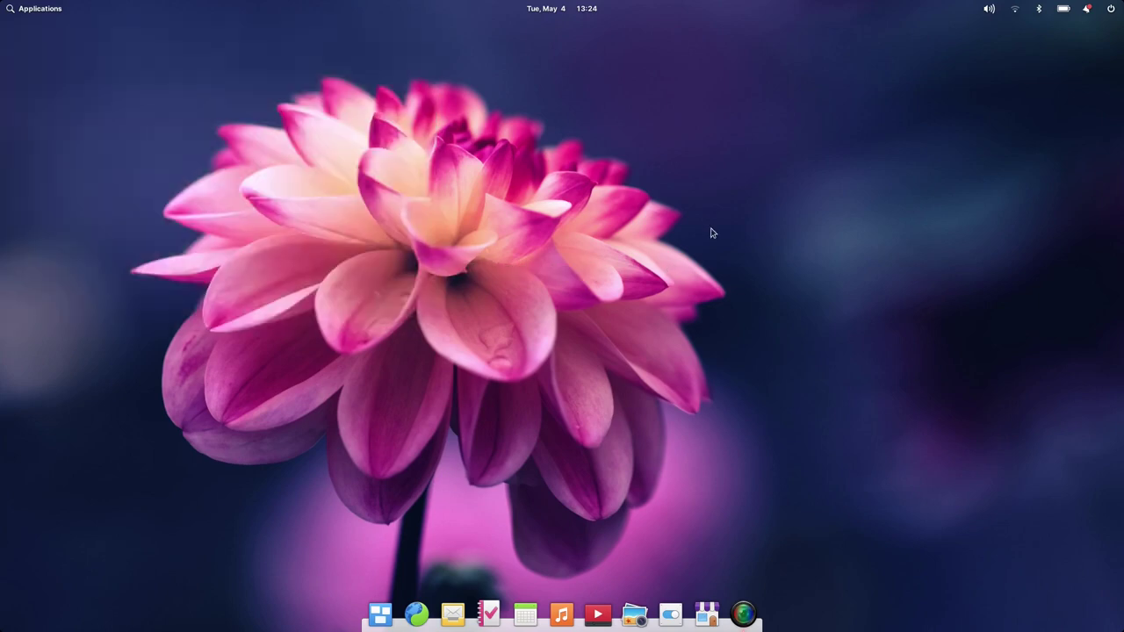
pyautogui.click(1112, 10)
pyautogui.moveTo(973, 9)
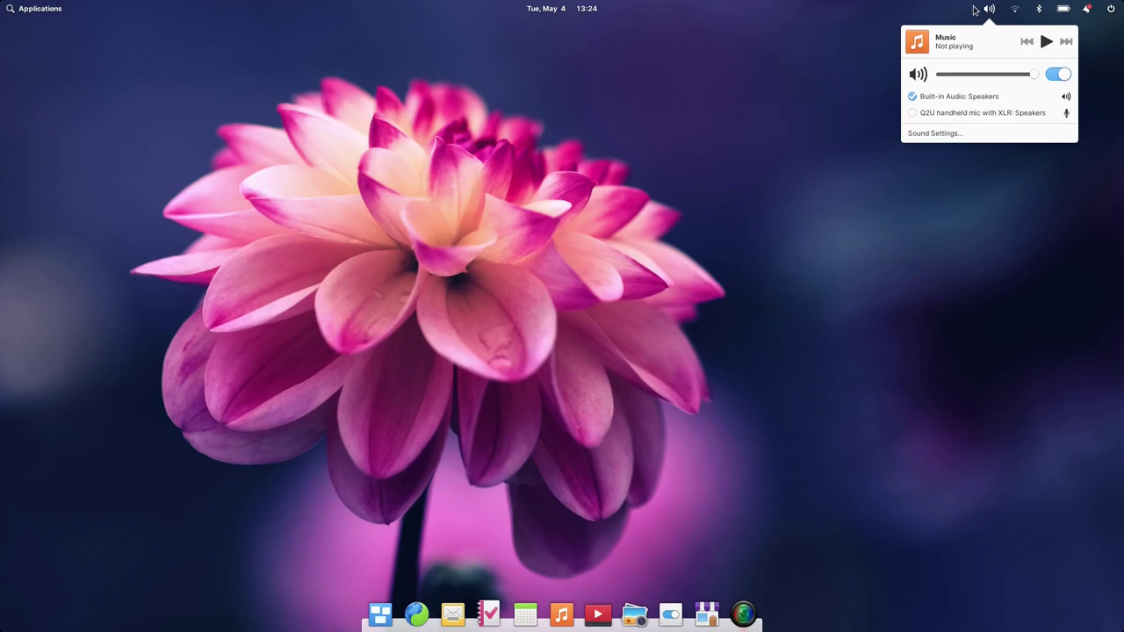
pyautogui.moveTo(1112, 9)
pyautogui.moveTo(1014, 13)
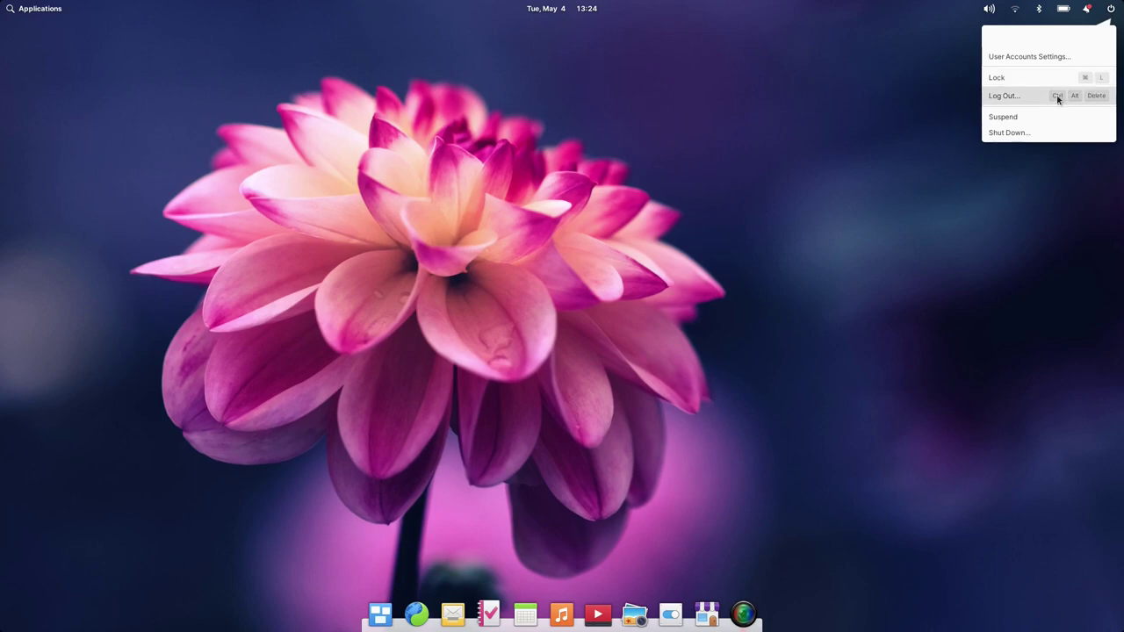
pyautogui.click(718, 329)
pyautogui.rightClick(578, 302)
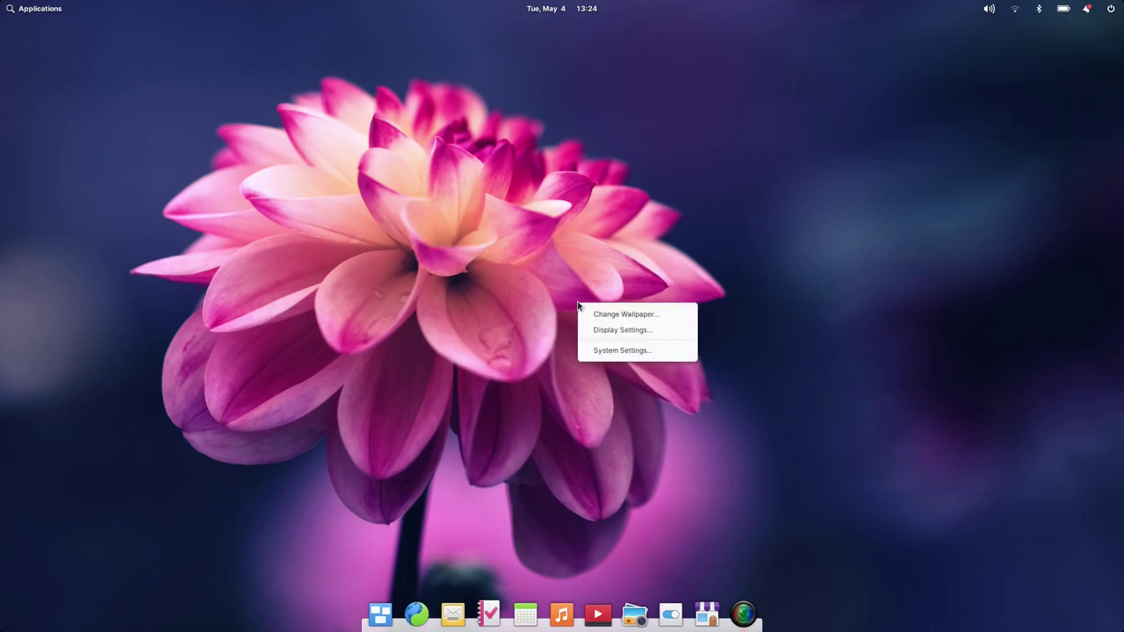
pyautogui.click(546, 296)
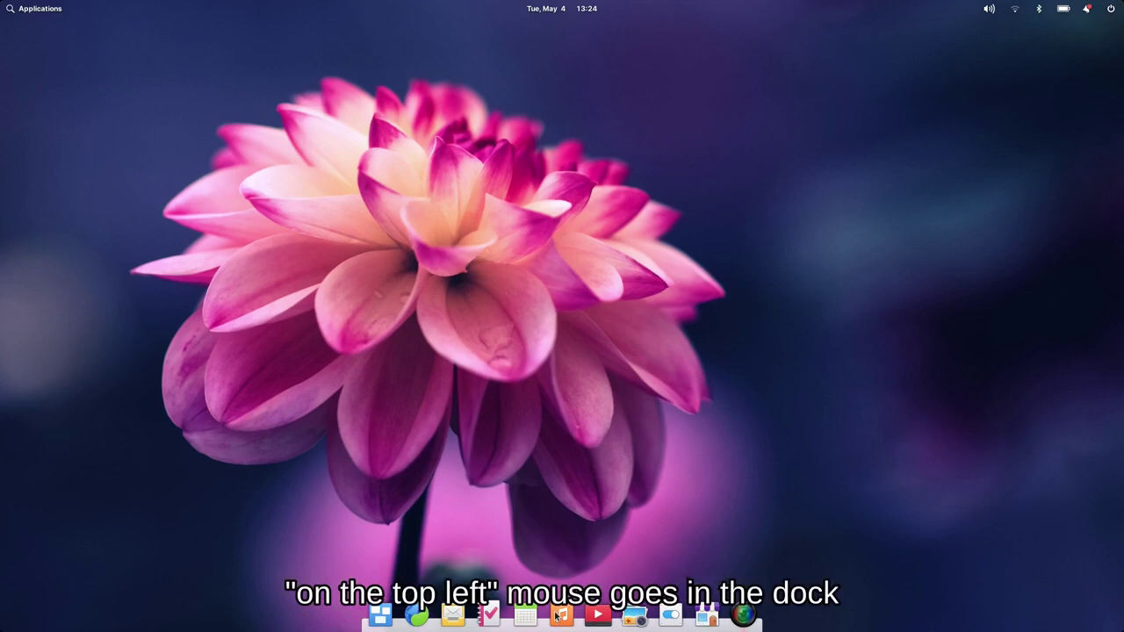
pyautogui.press('super')
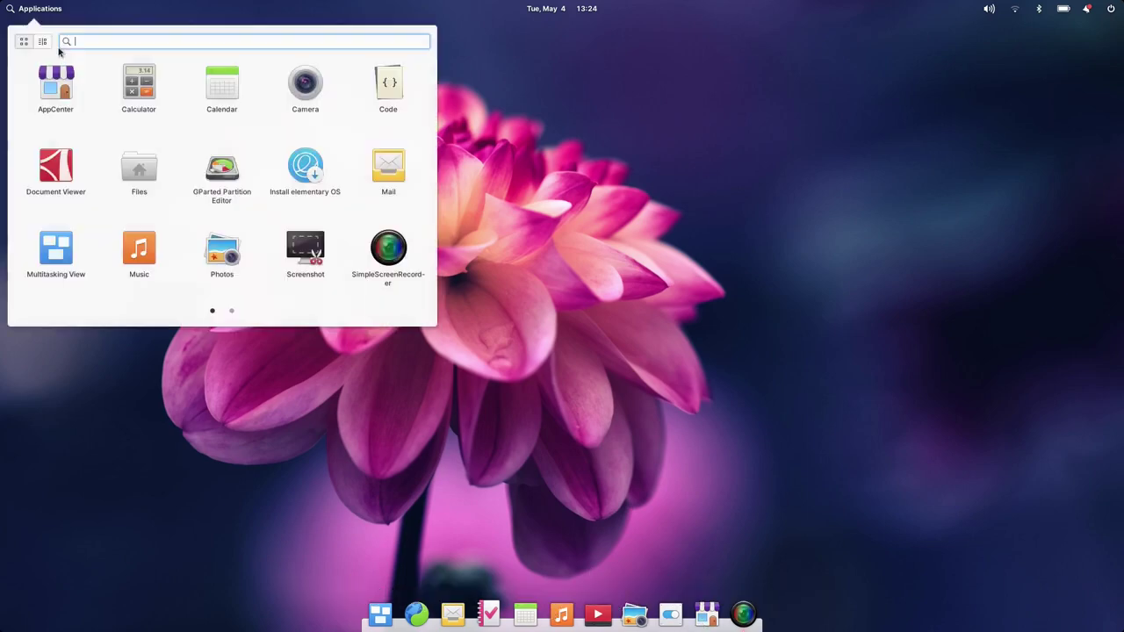
pyautogui.click(138, 171)
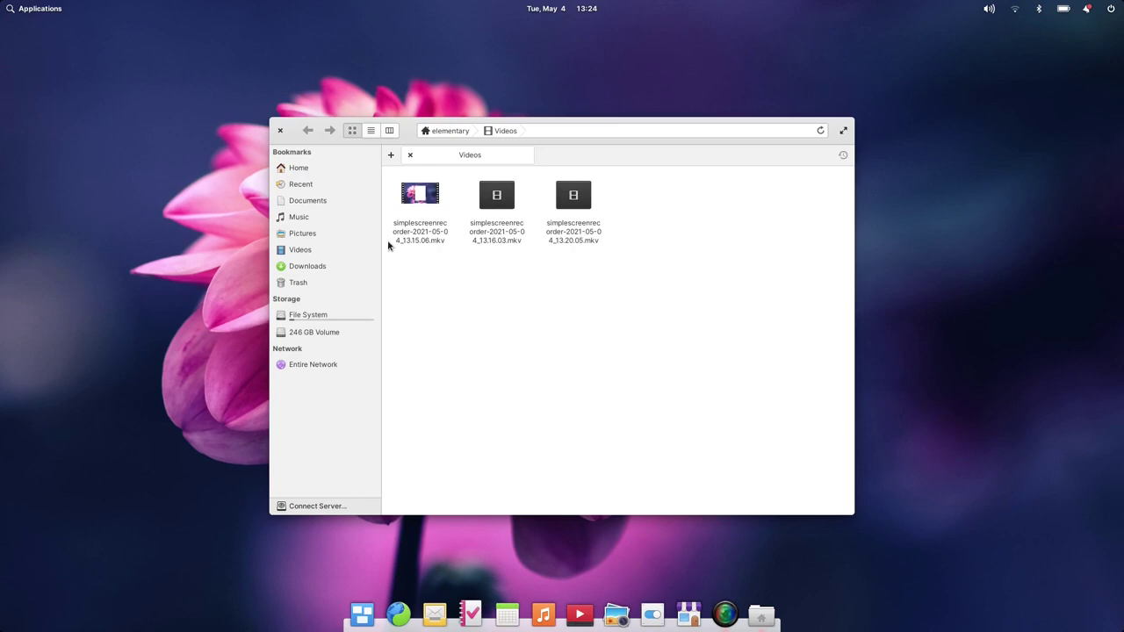
pyautogui.rightClick(437, 271)
pyautogui.moveTo(479, 286)
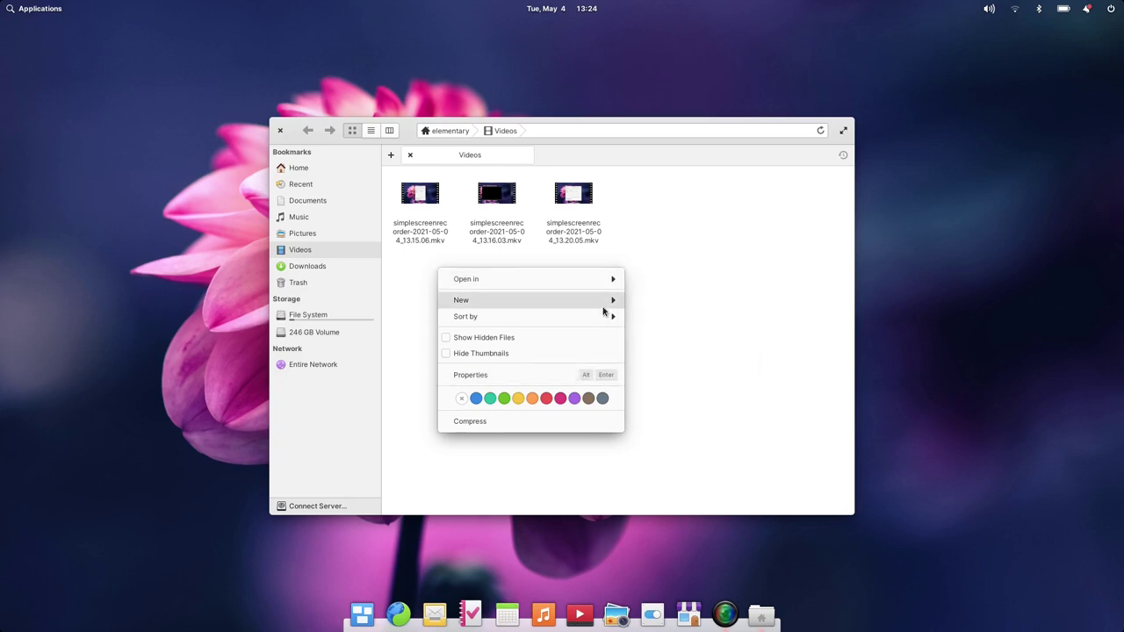
pyautogui.moveTo(597, 279)
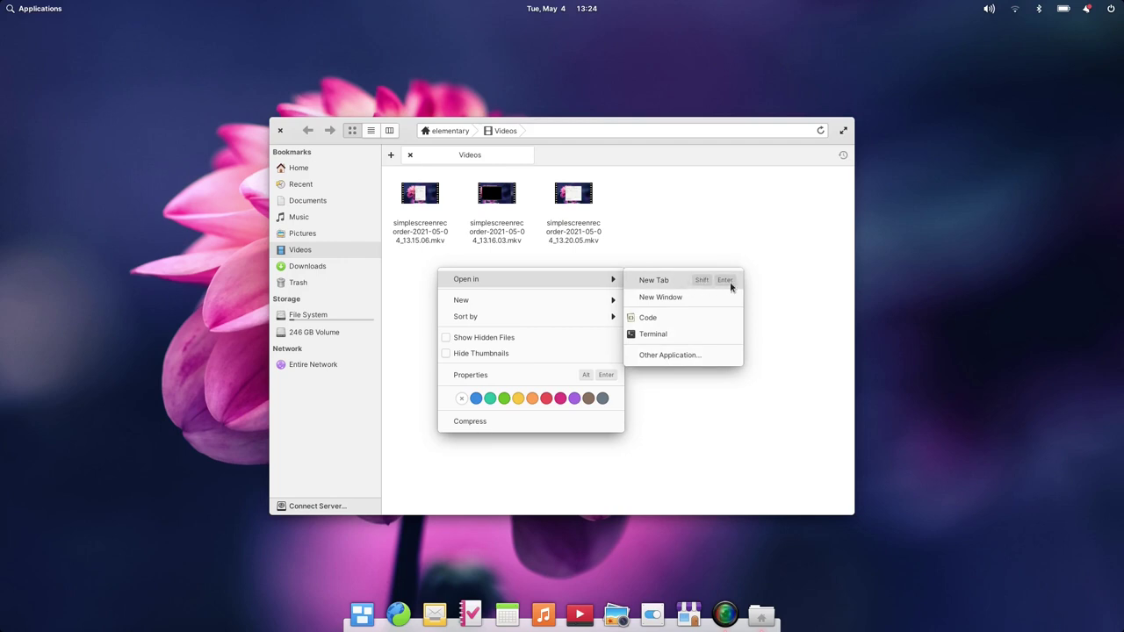
pyautogui.click(669, 230)
pyautogui.rightClick(562, 189)
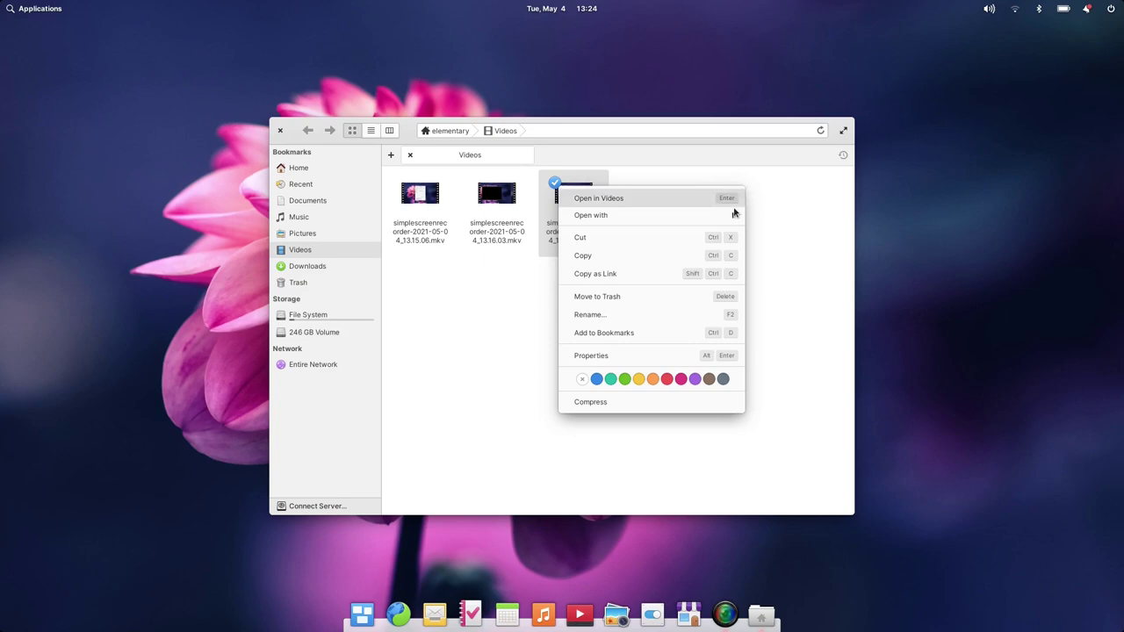
pyautogui.click(747, 283)
# Step: Close the file manager and swipe away the AppCenter 'Updates Available' notification
pyautogui.click(280, 130)
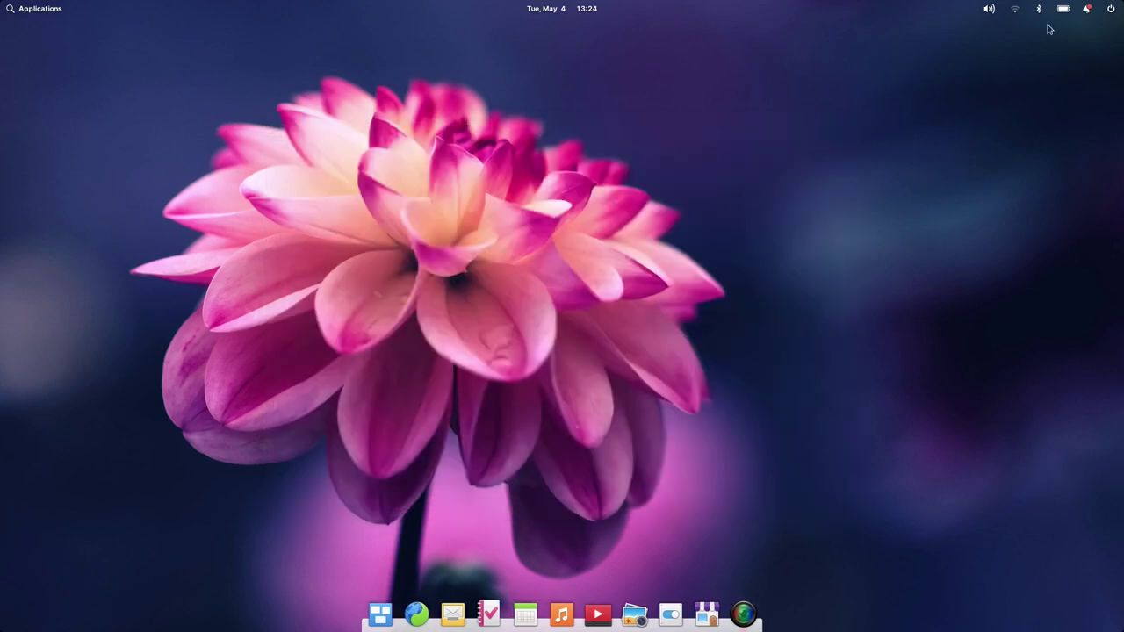
pyautogui.click(1087, 9)
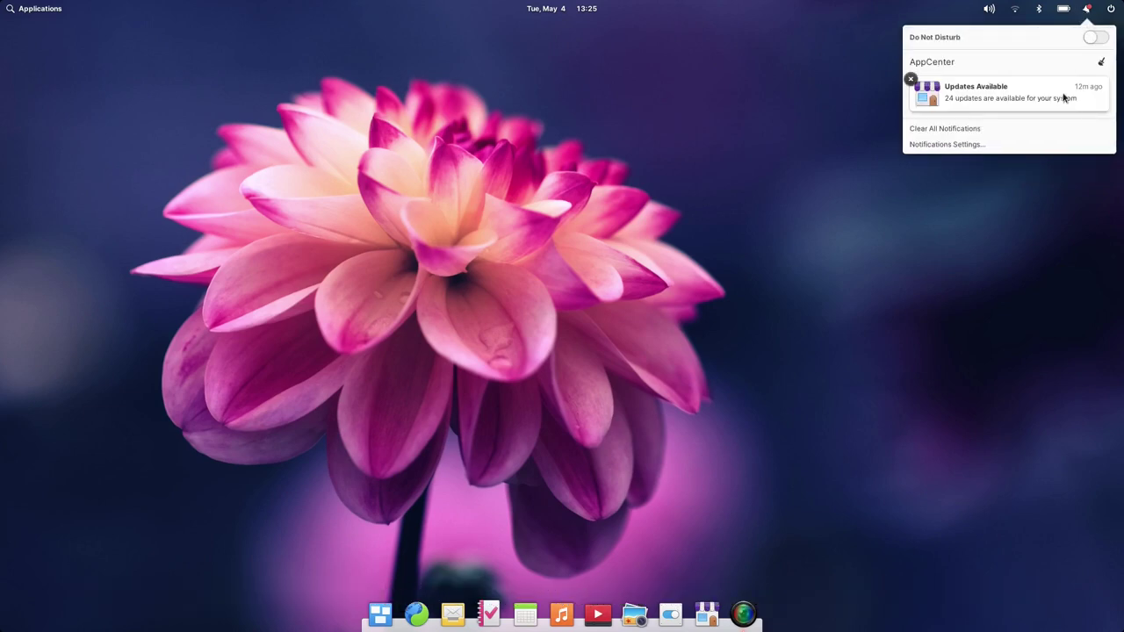
pyautogui.hscroll(2, 1064, 98)
pyautogui.hscroll(2, 1064, 98)
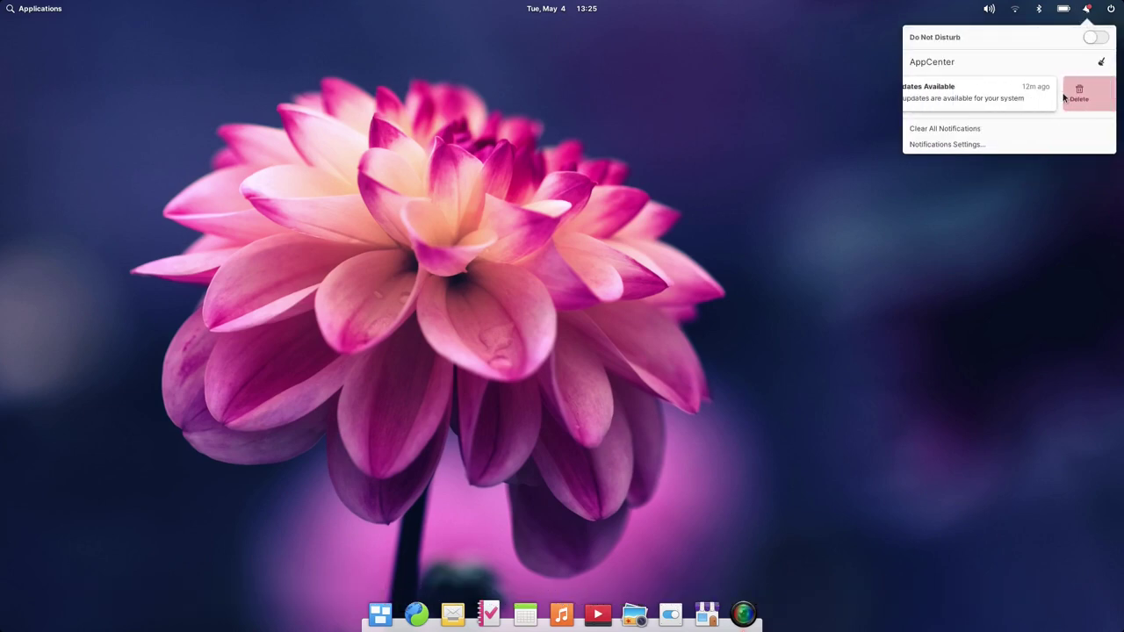
pyautogui.hscroll(2, 1064, 97)
pyautogui.hscroll(2, 1063, 97)
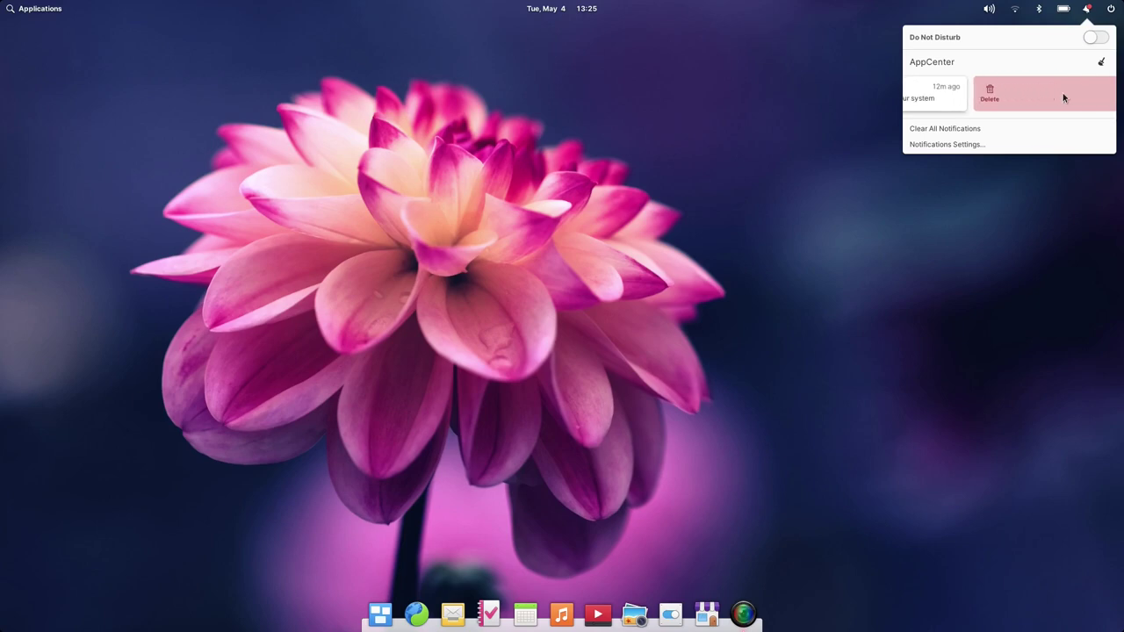
pyautogui.hscroll(2, 1063, 98)
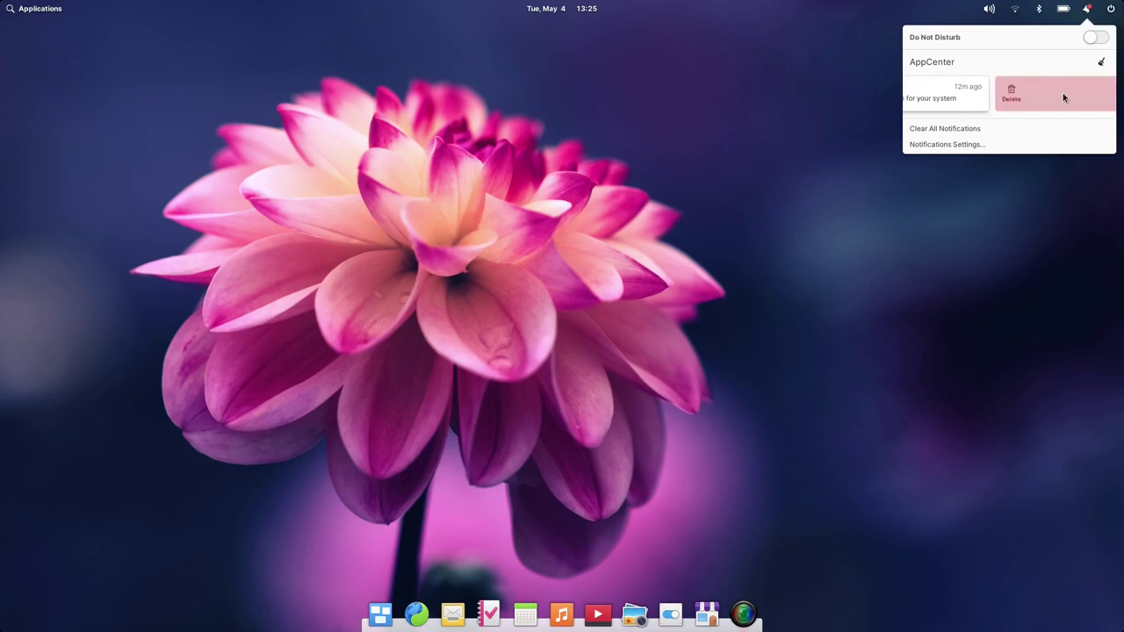
pyautogui.hscroll(2, 1063, 98)
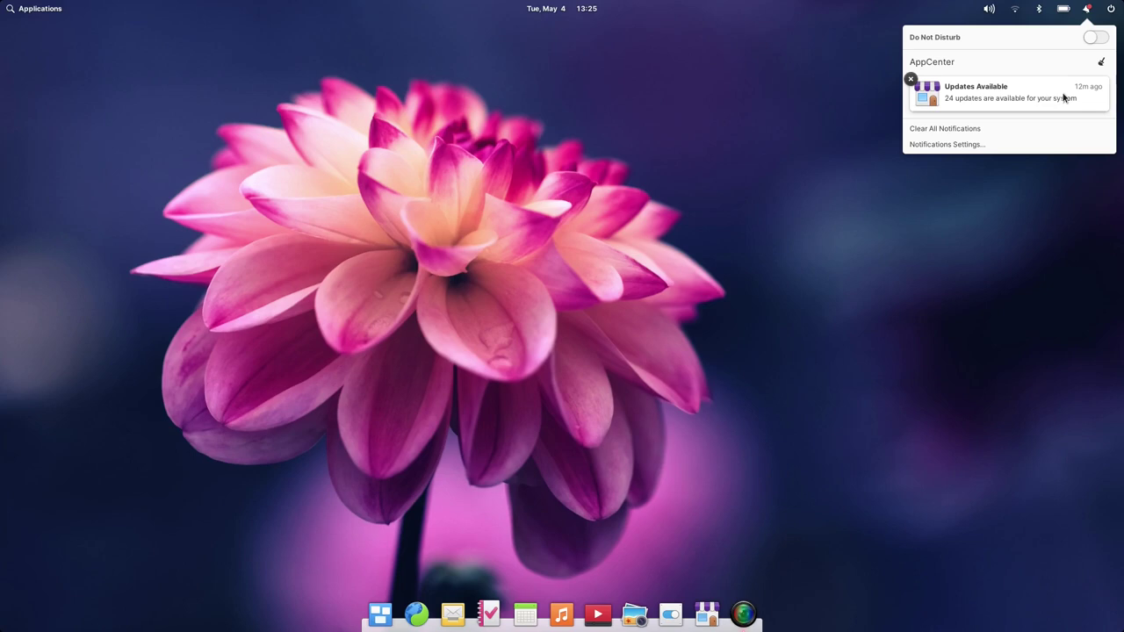
pyautogui.hscroll(2, 1063, 98)
pyautogui.hscroll(3, 1063, 98)
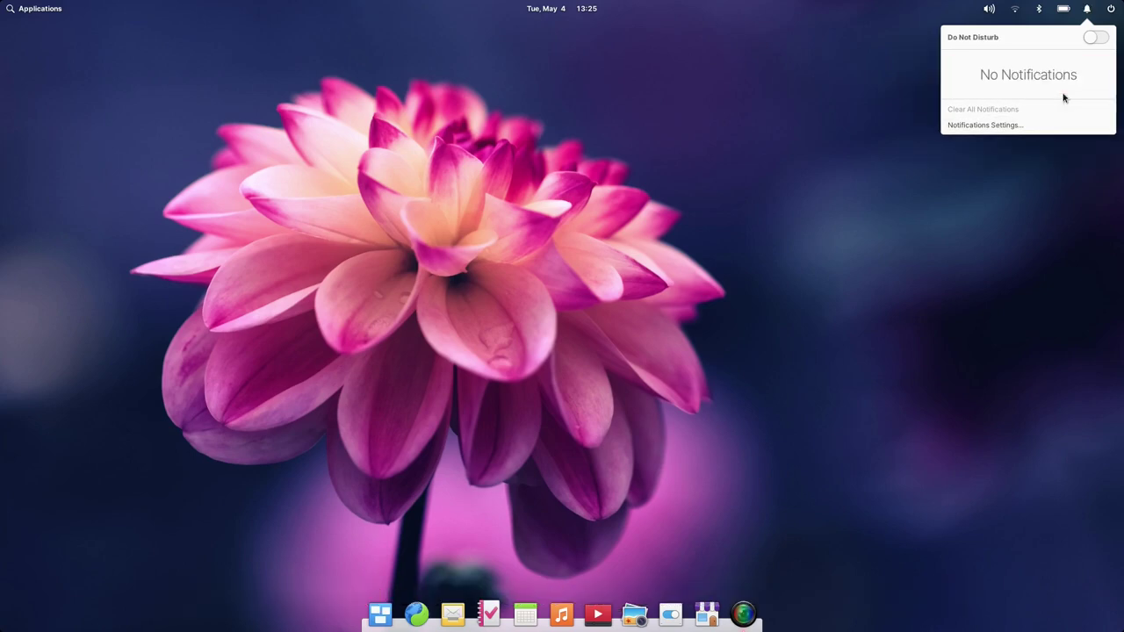
# Step: Turn on Show Percentage in the battery indicator, leaving it enabled after several toggles
pyautogui.click(1064, 10)
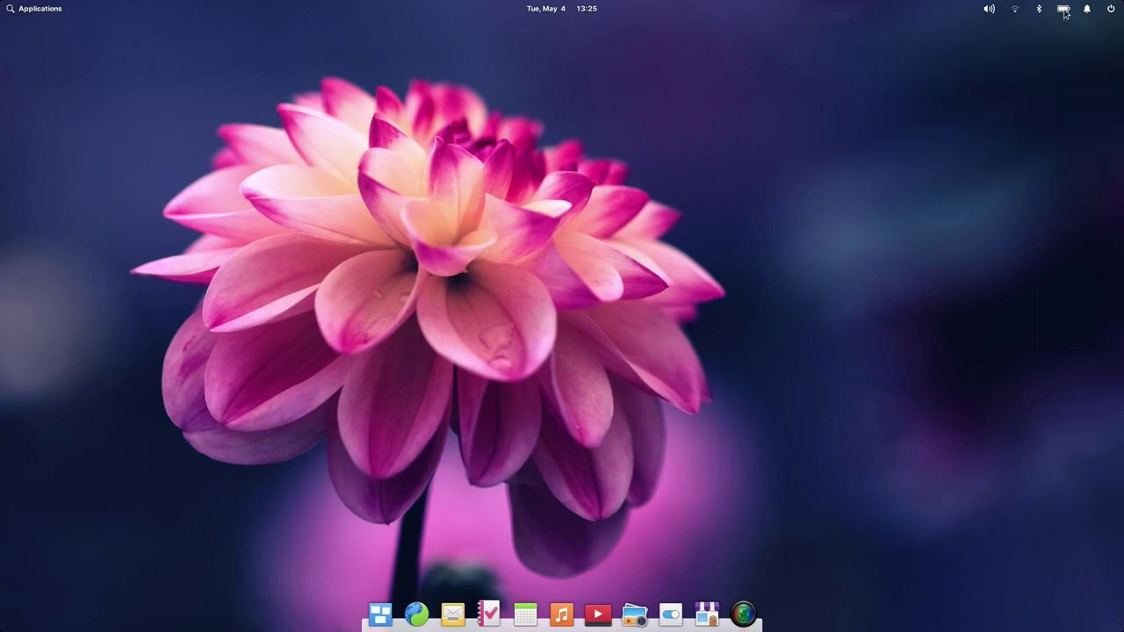
pyautogui.click(1064, 10)
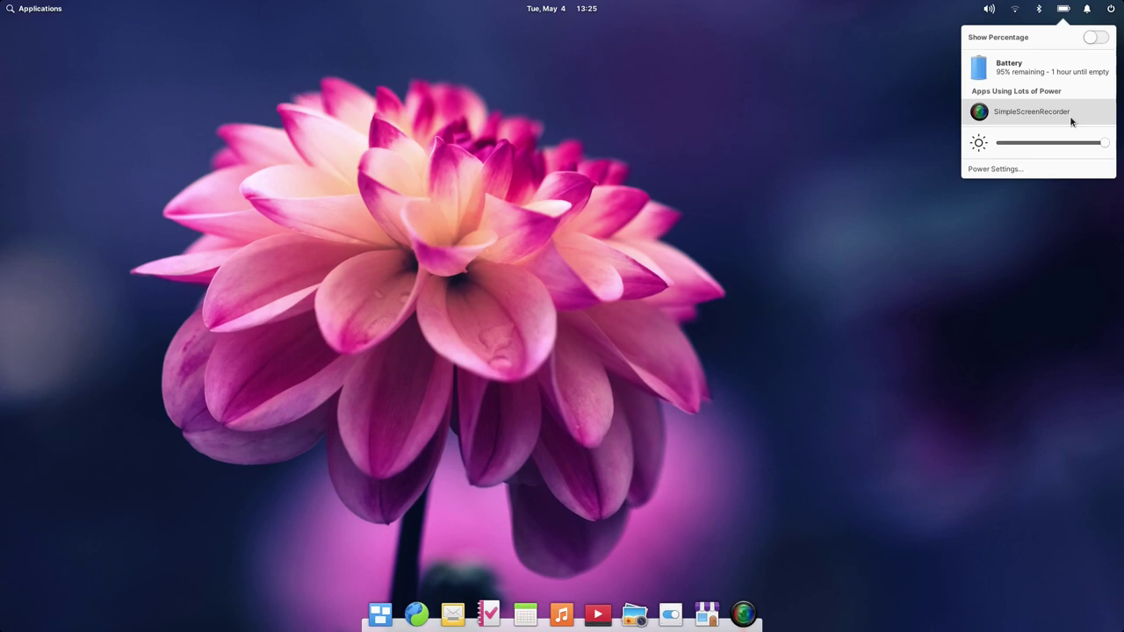
pyautogui.click(1095, 40)
pyautogui.click(1095, 38)
pyautogui.click(1095, 38)
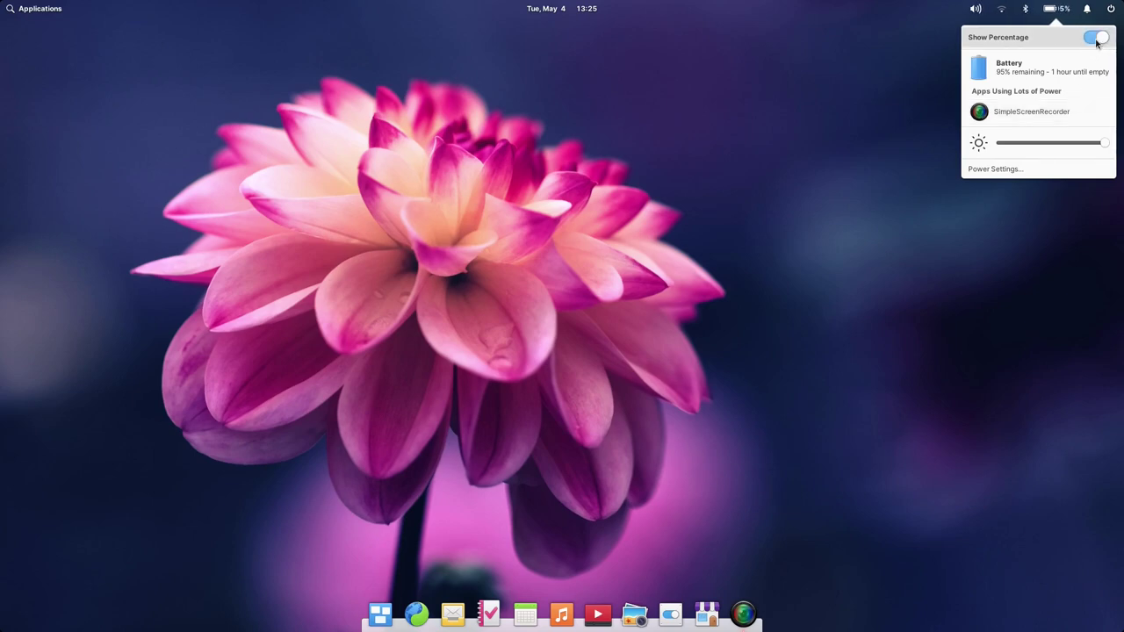
pyautogui.click(1096, 41)
pyautogui.click(1102, 39)
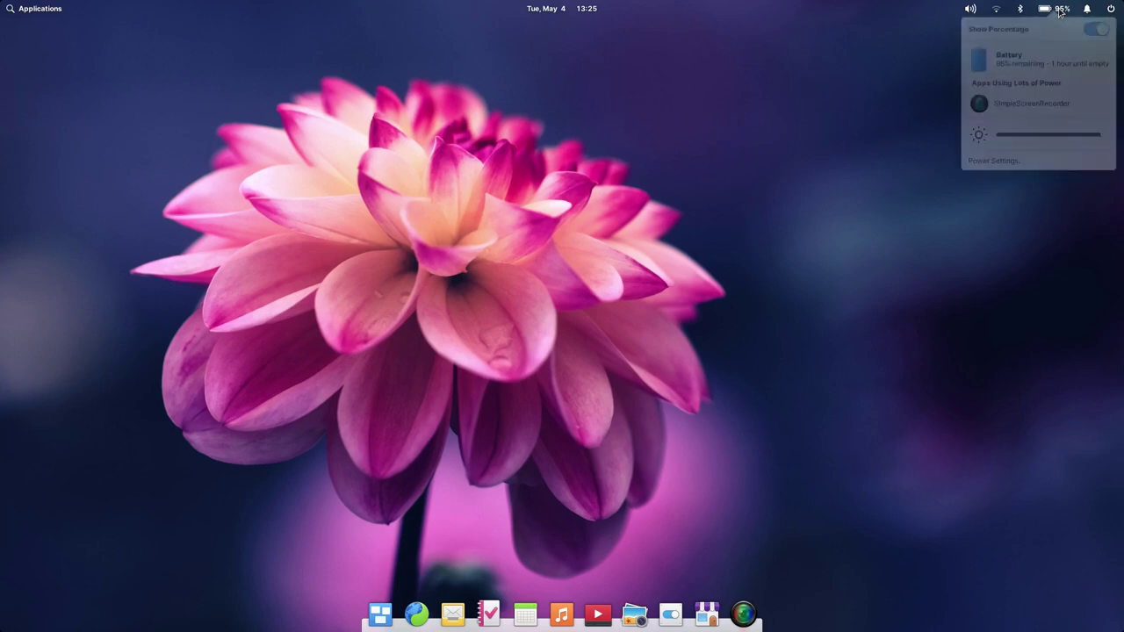
pyautogui.click(1058, 12)
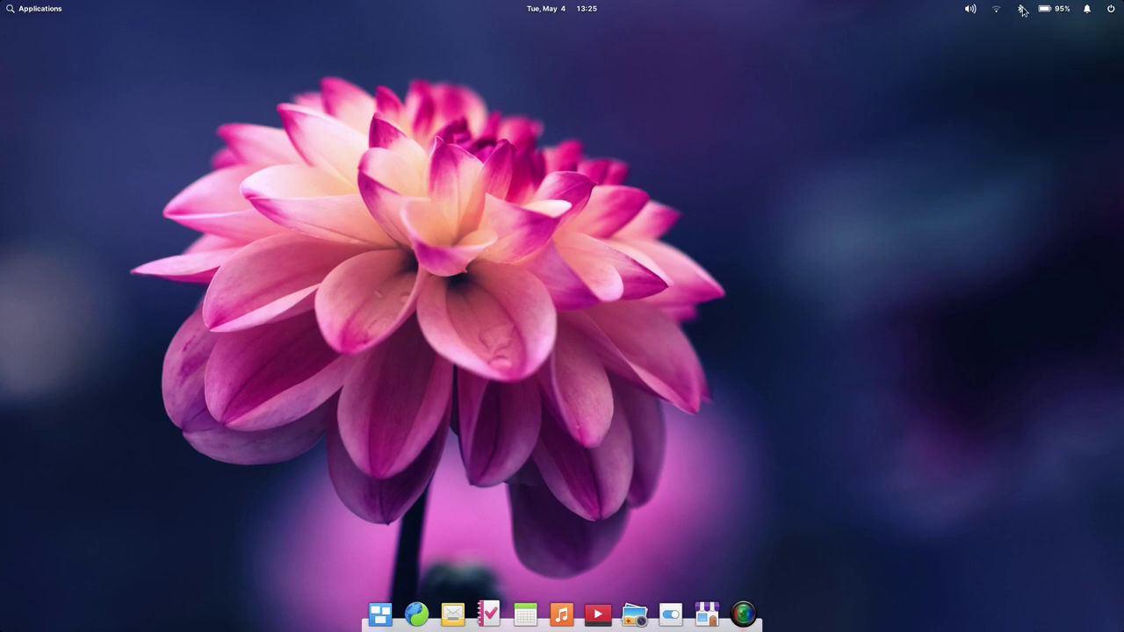
# Step: Reopen the panel indicator and switch sound output to Q2U handheld mic with XLR: Speakers
pyautogui.click(1039, 11)
pyautogui.click(1039, 11)
pyautogui.click(1039, 12)
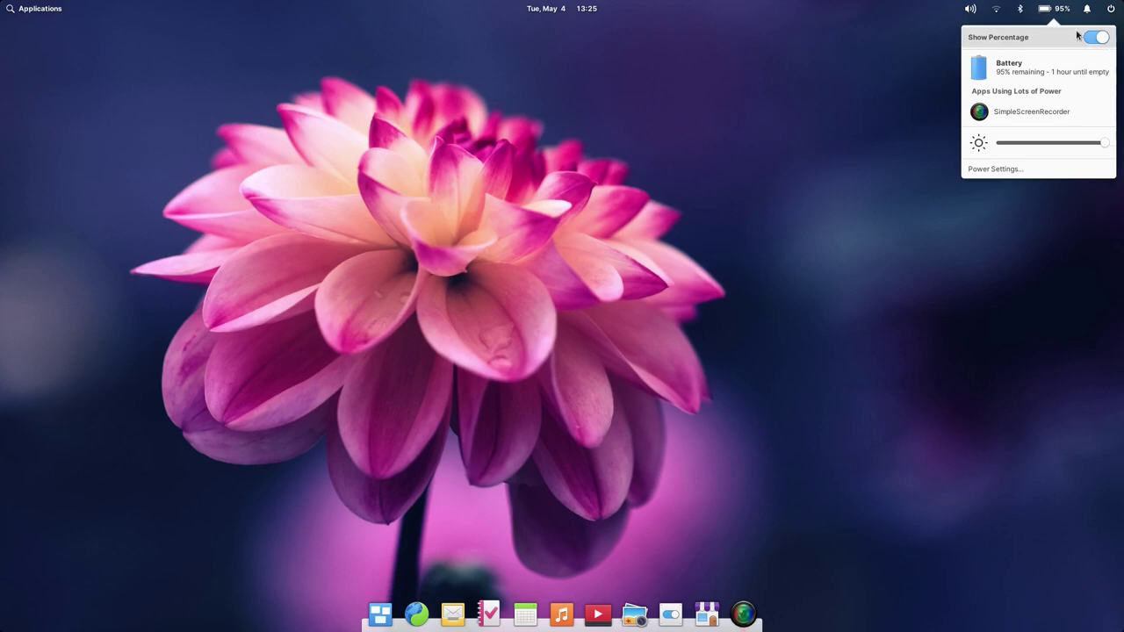
pyautogui.moveTo(1033, 18)
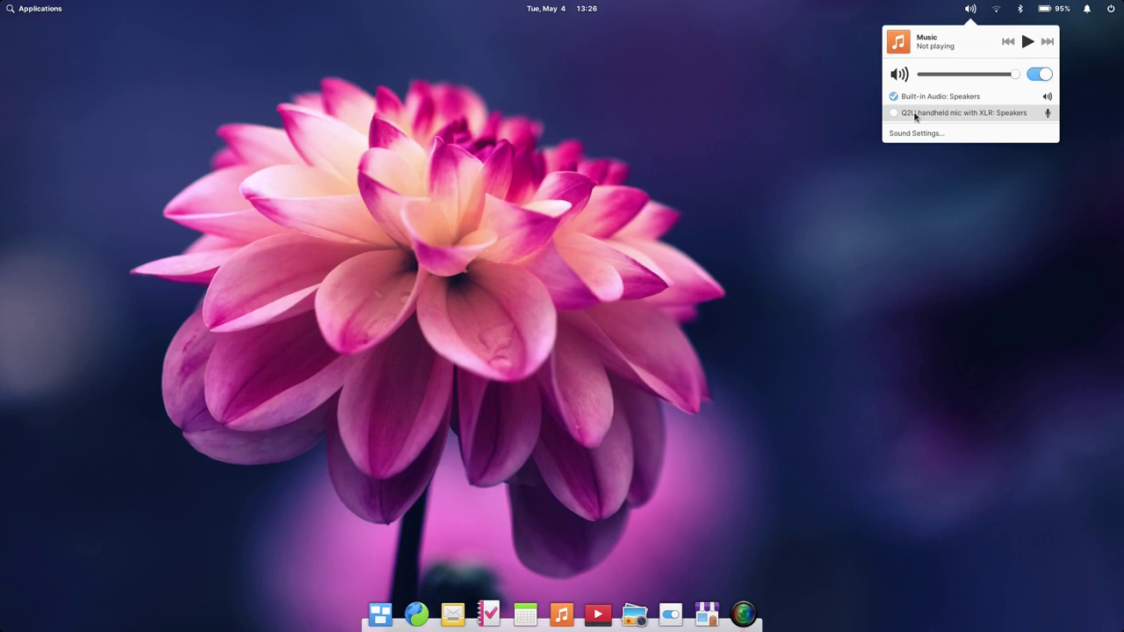
pyautogui.click(966, 115)
# Step: Switch output back to Built-in Audio: Speakers, close the popover, and launch System Settings
pyautogui.click(954, 103)
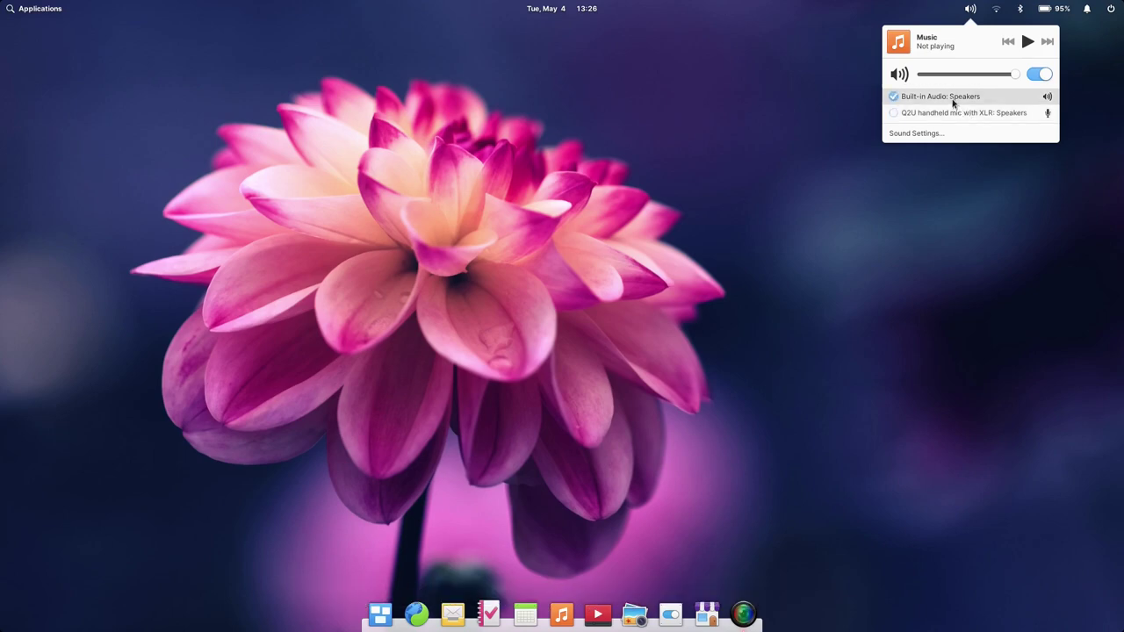
pyautogui.click(709, 141)
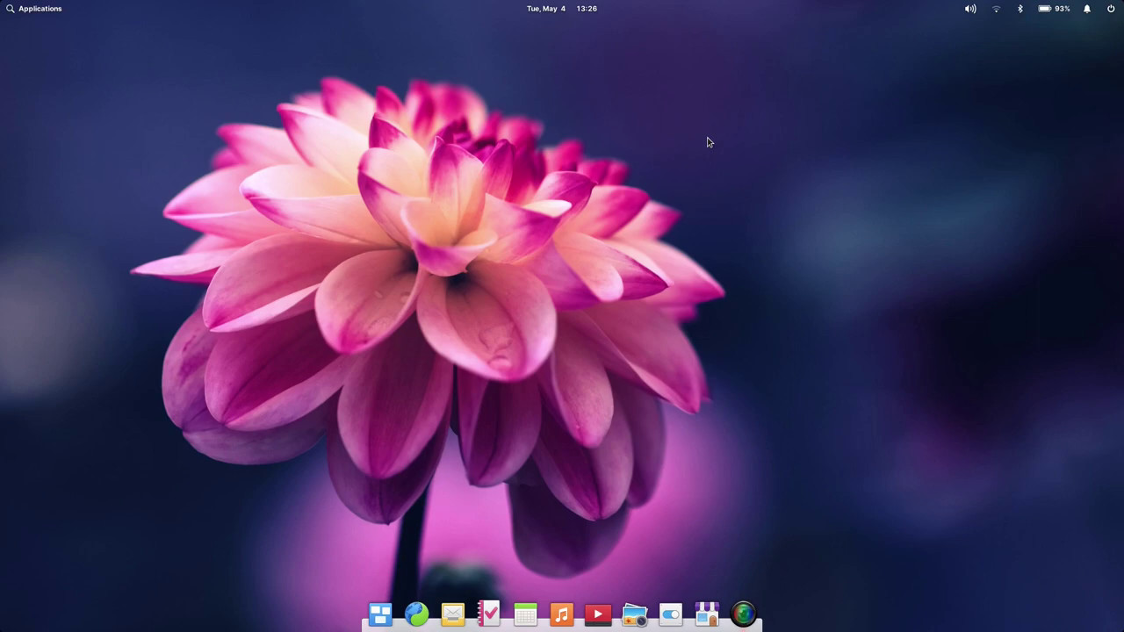
pyautogui.click(670, 613)
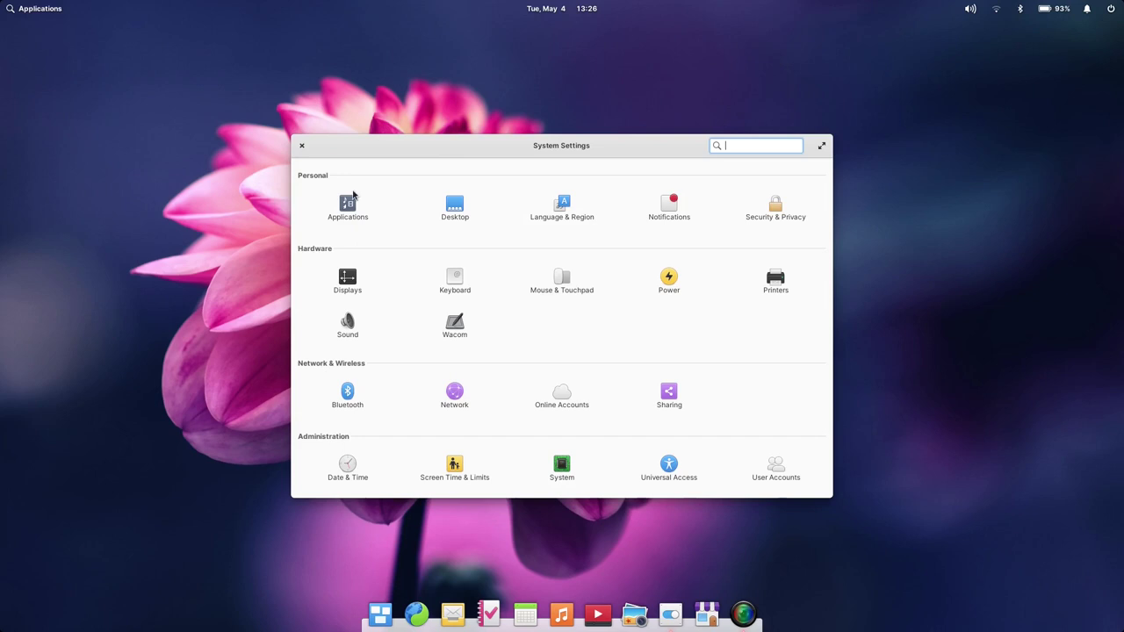
# Step: Enlarge Settings, open the Desktop page, and set the wallpaper to the canyon, then the coastline photo
pyautogui.moveTo(431, 143); pyautogui.dragTo(335, 72)
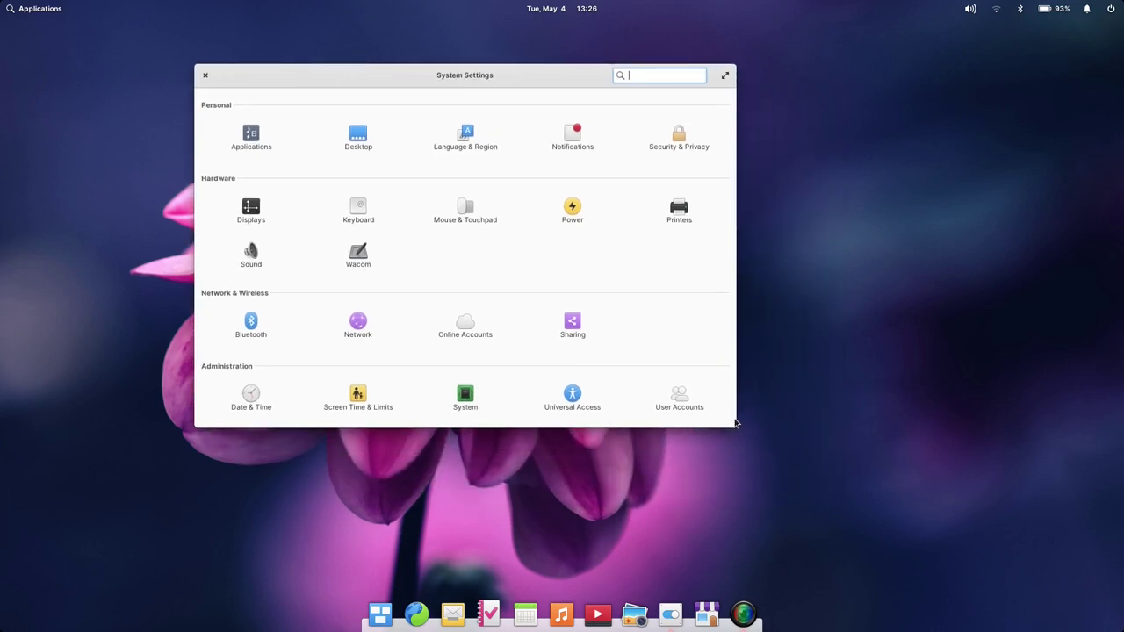
pyautogui.moveTo(736, 423); pyautogui.dragTo(847, 518)
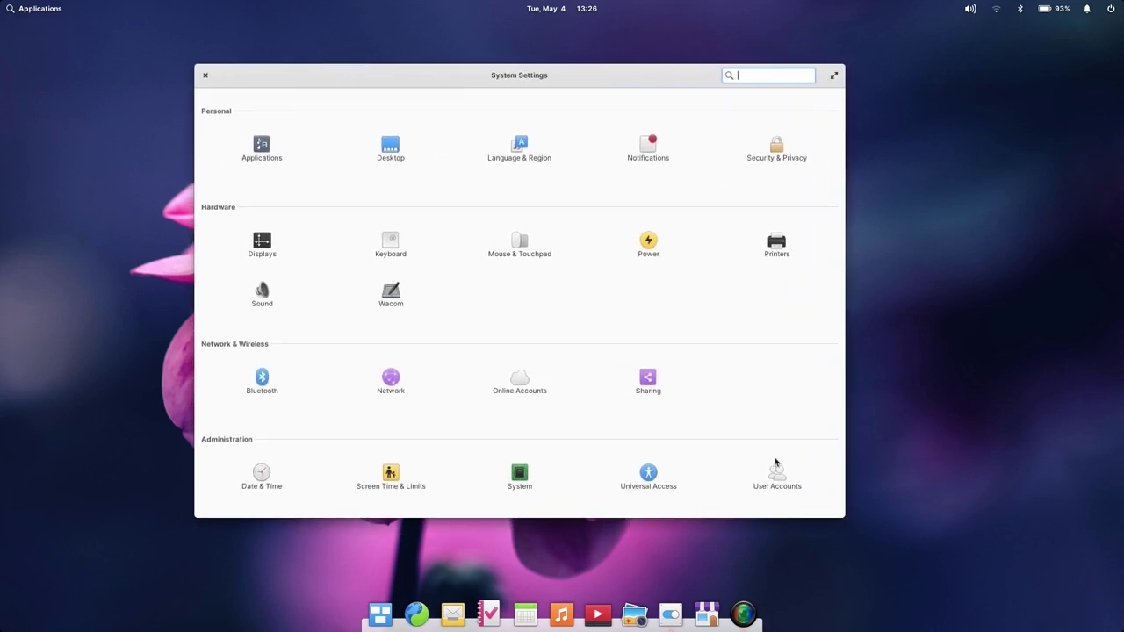
pyautogui.click(390, 149)
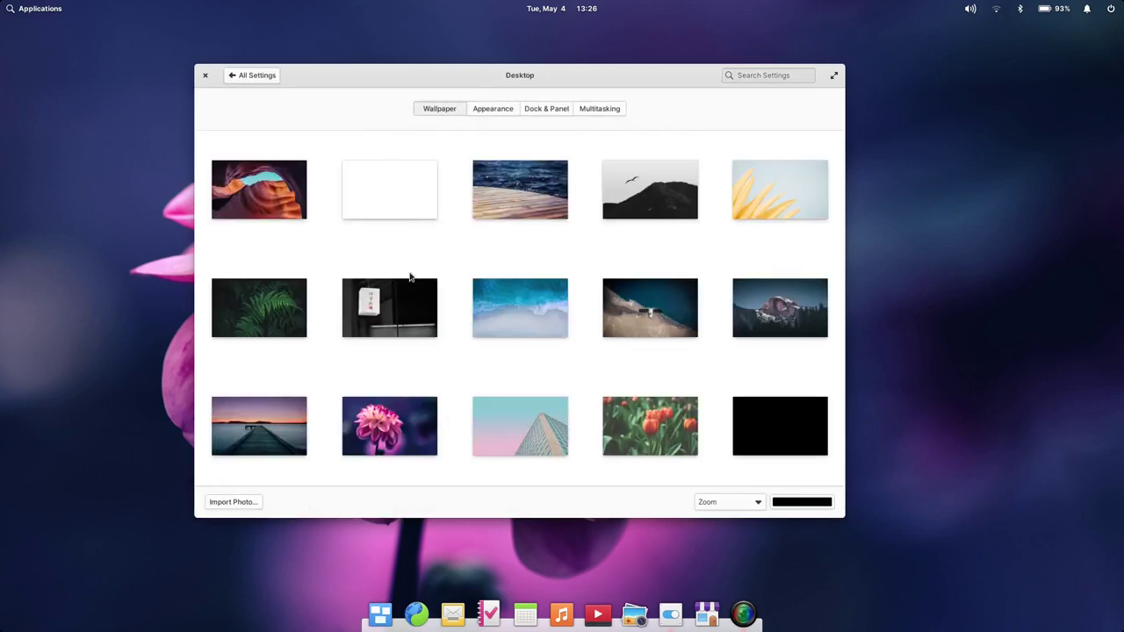
pyautogui.click(265, 188)
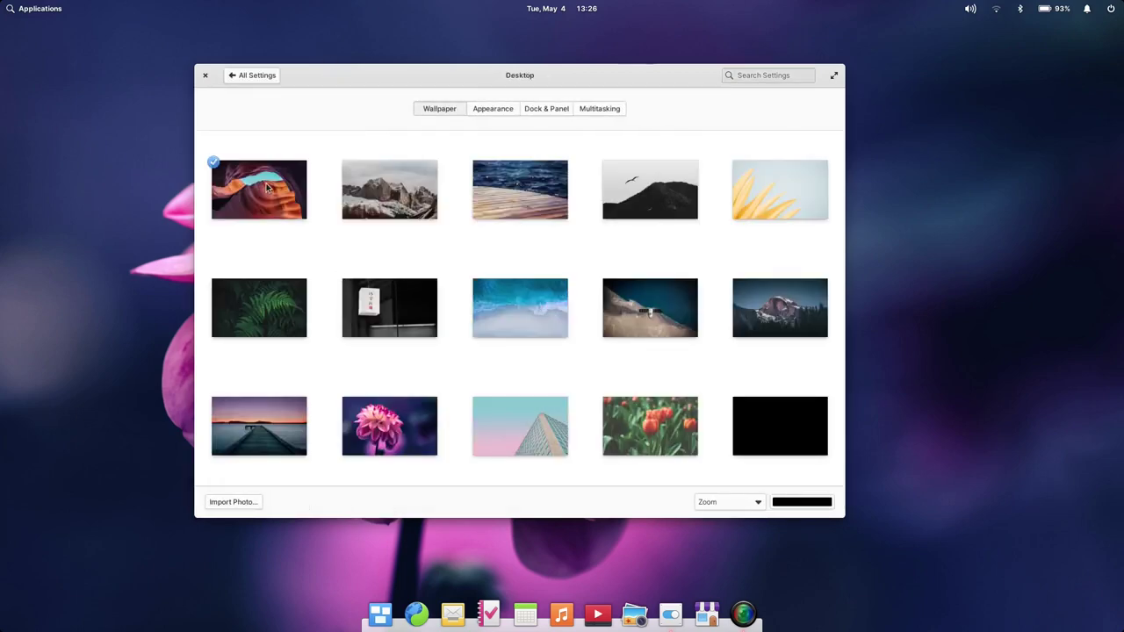
pyautogui.moveTo(307, 76); pyautogui.dragTo(845, 493)
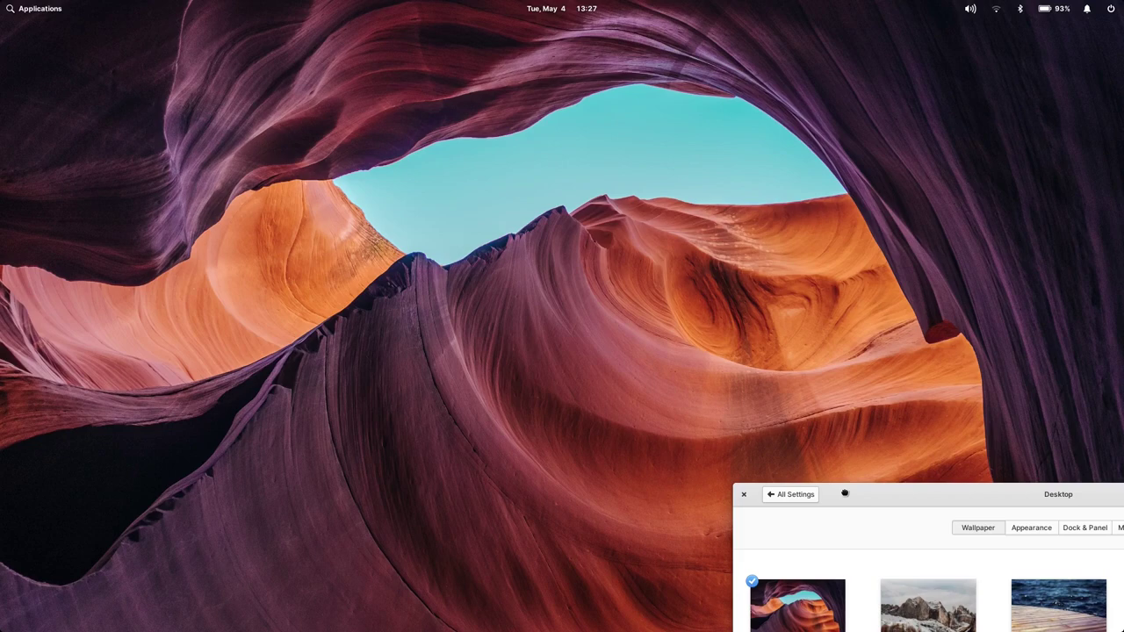
pyautogui.moveTo(845, 493); pyautogui.dragTo(298, 56)
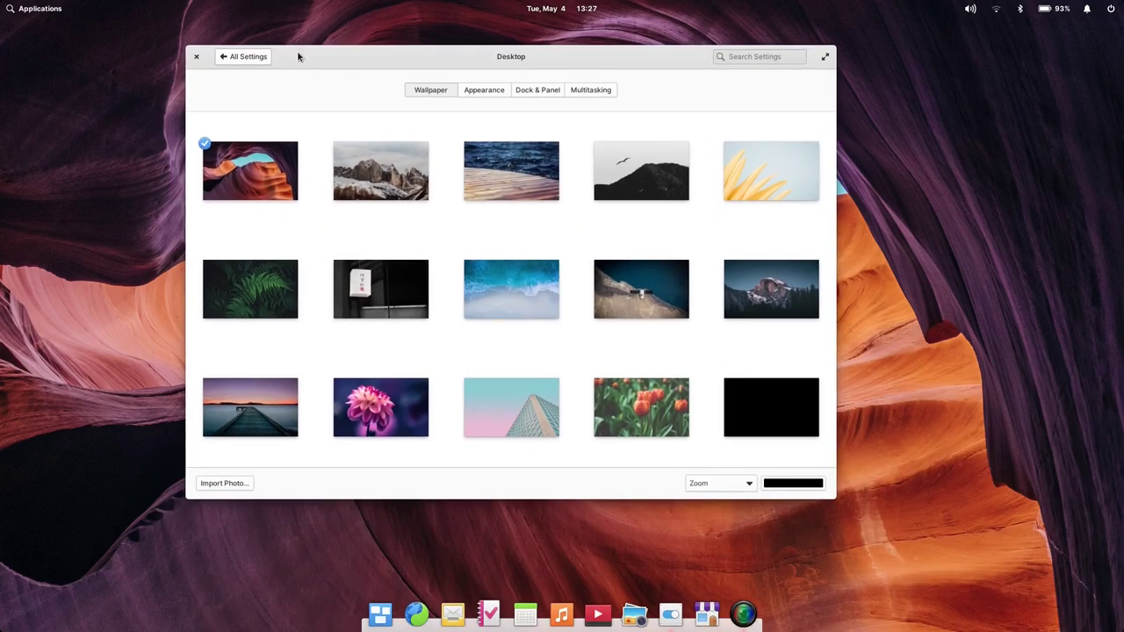
pyautogui.click(599, 274)
pyautogui.moveTo(487, 60); pyautogui.dragTo(574, 180)
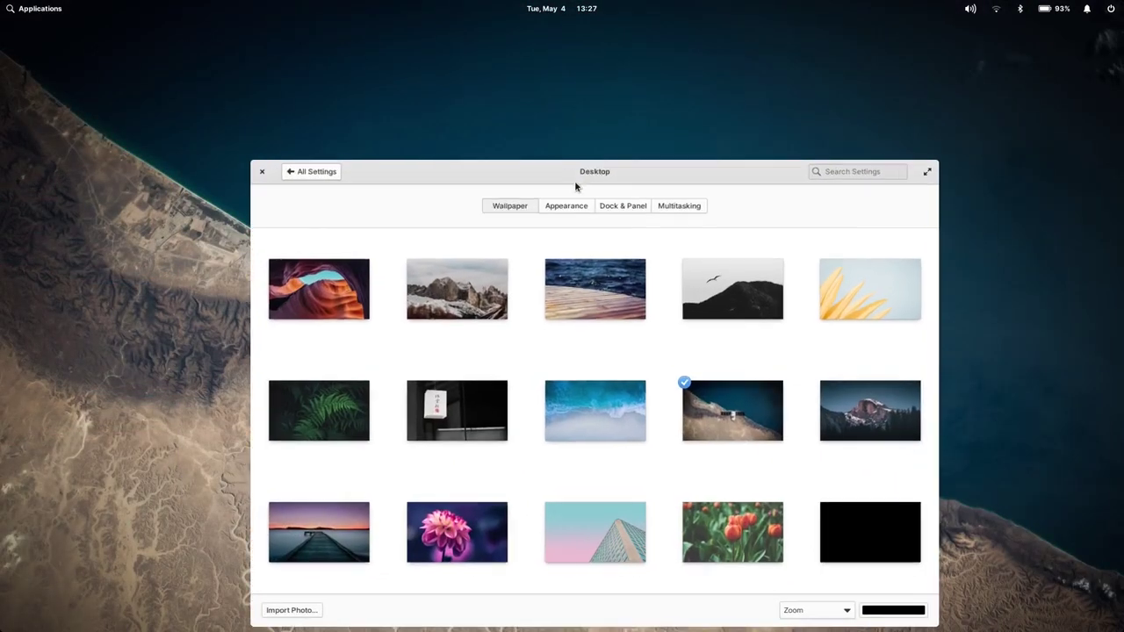
# Step: Maximize and restore the Settings window twice, then move it up and left
pyautogui.doubleClick(574, 180)
pyautogui.doubleClick(418, 34)
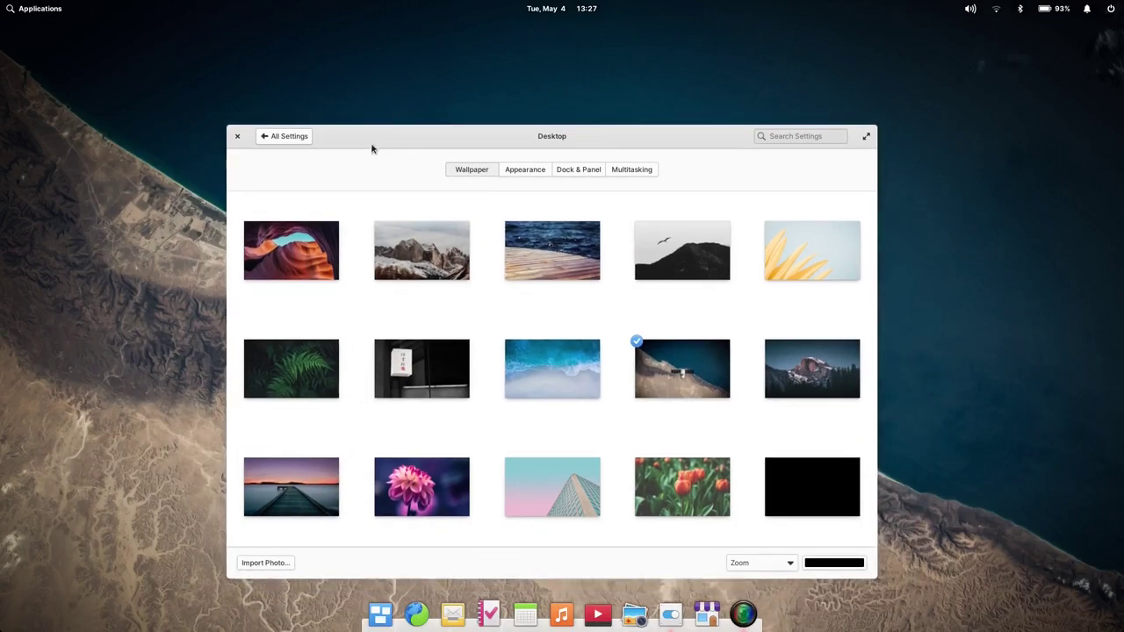
pyautogui.doubleClick(371, 148)
pyautogui.doubleClick(325, 35)
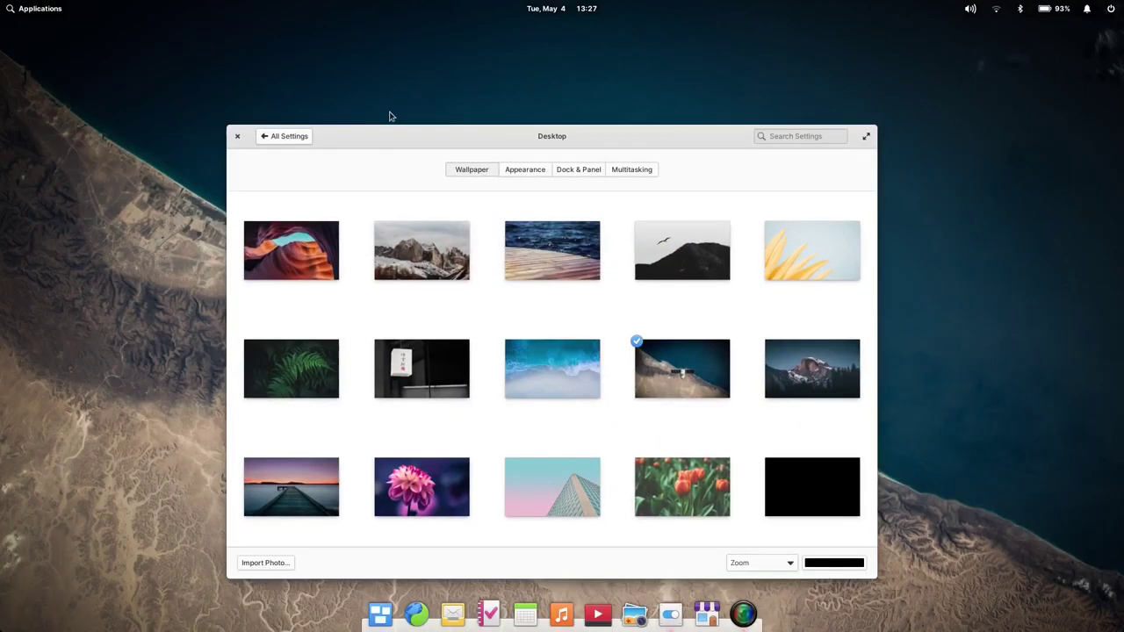
pyautogui.moveTo(379, 132); pyautogui.dragTo(326, 88)
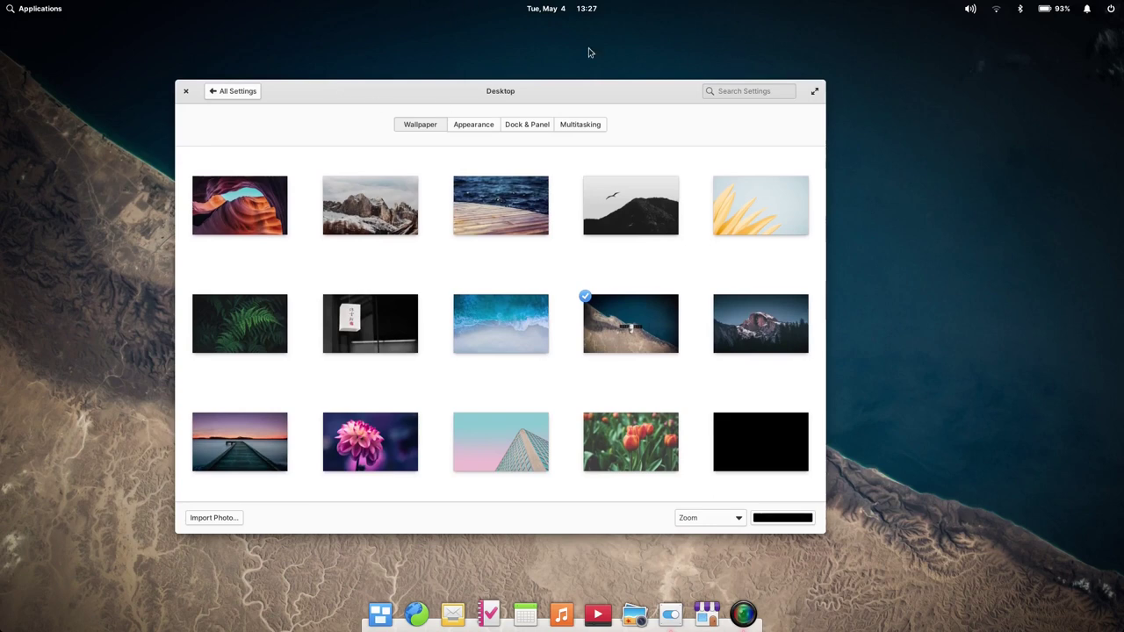
# Step: Apply the Dark style and pink accent colour, previewing them in the launcher and panel menus
pyautogui.click(473, 123)
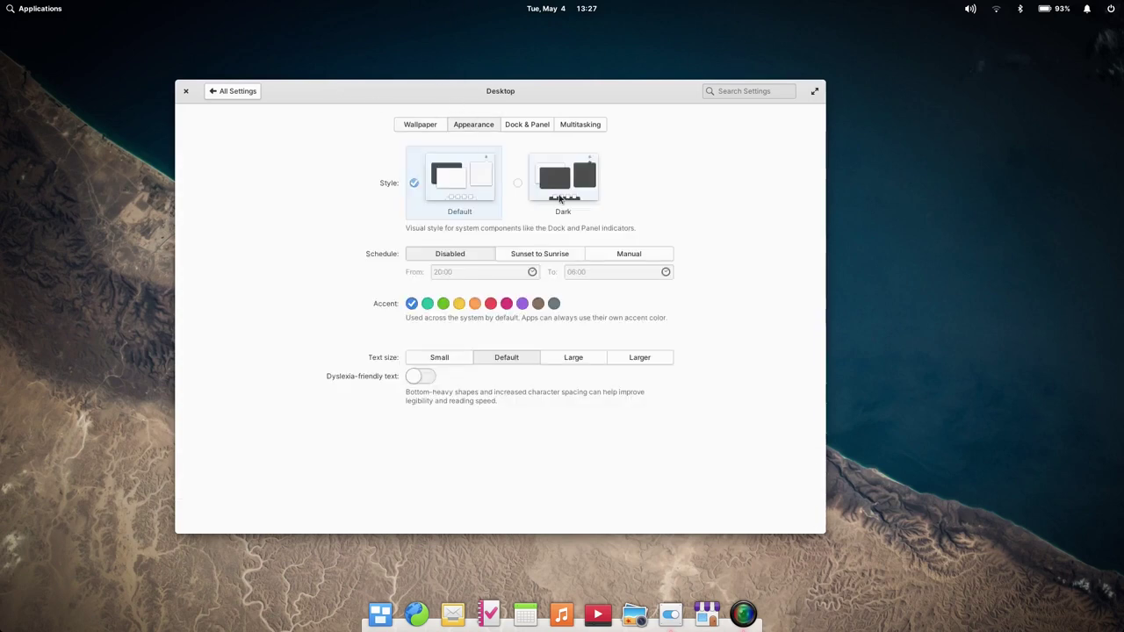
pyautogui.click(562, 195)
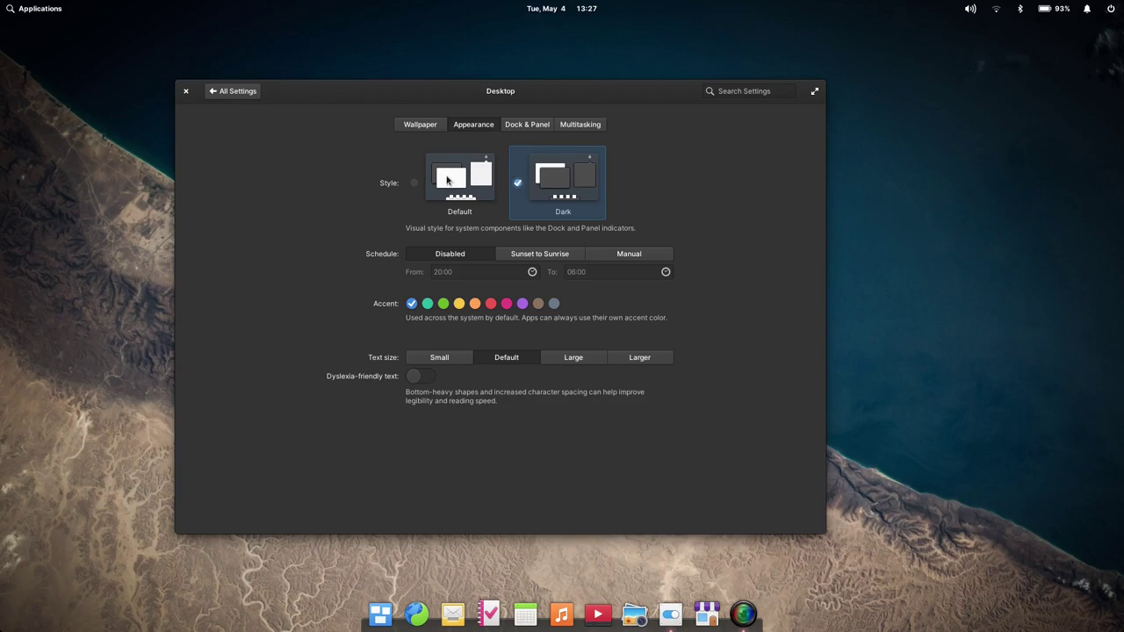
pyautogui.click(42, 12)
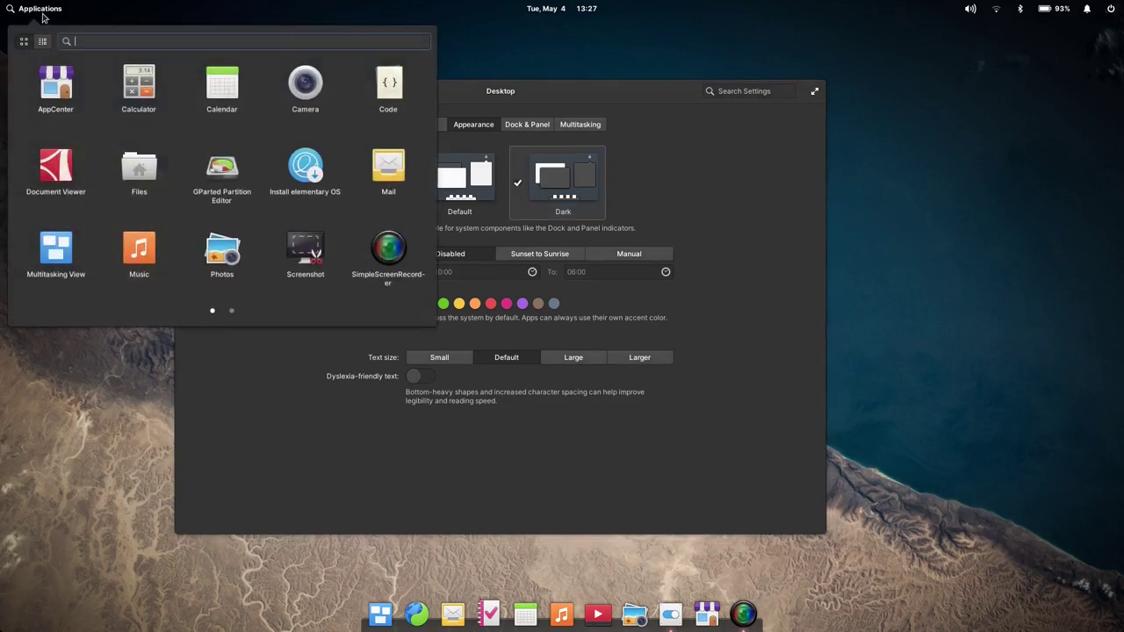
pyautogui.click(42, 12)
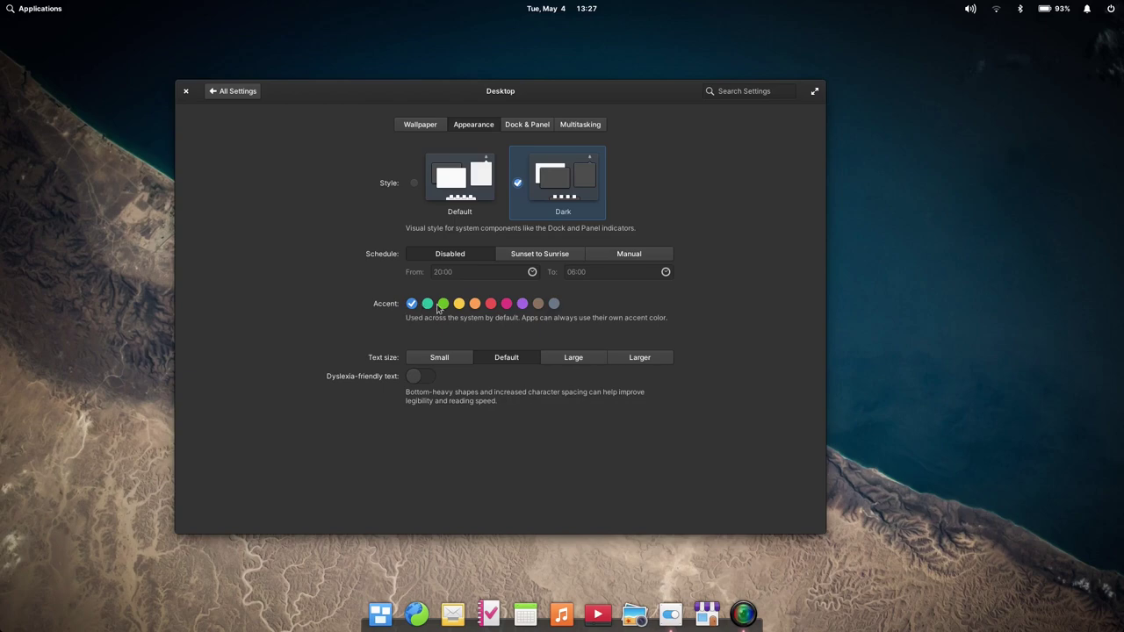
pyautogui.click(507, 304)
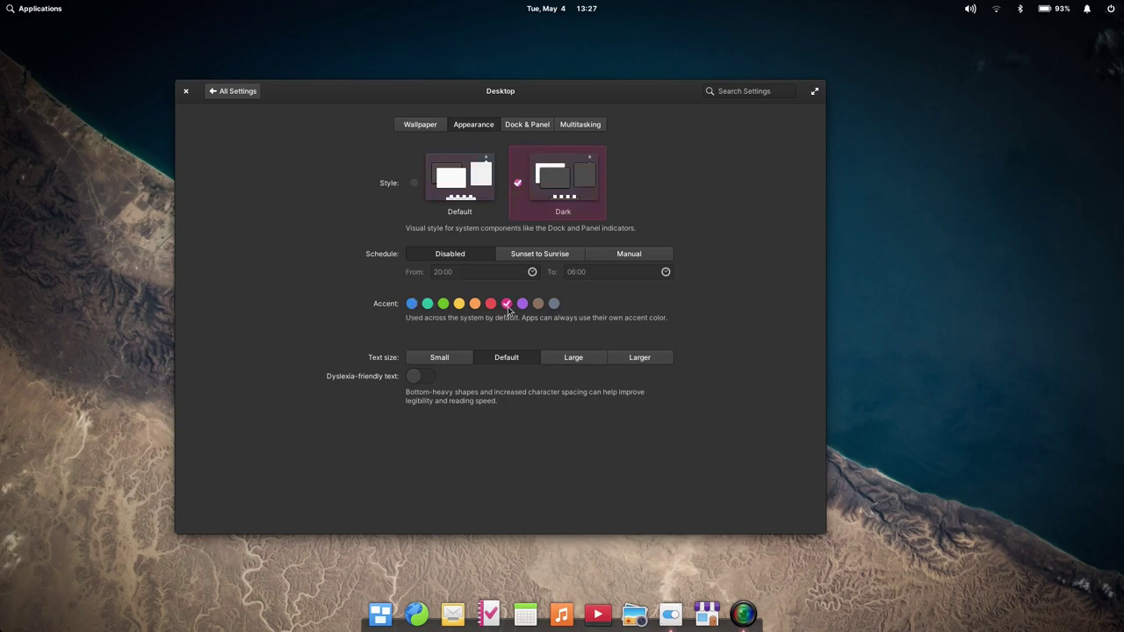
pyautogui.click(1108, 9)
pyautogui.click(980, 15)
pyautogui.moveTo(477, 104); pyautogui.dragTo(503, 93)
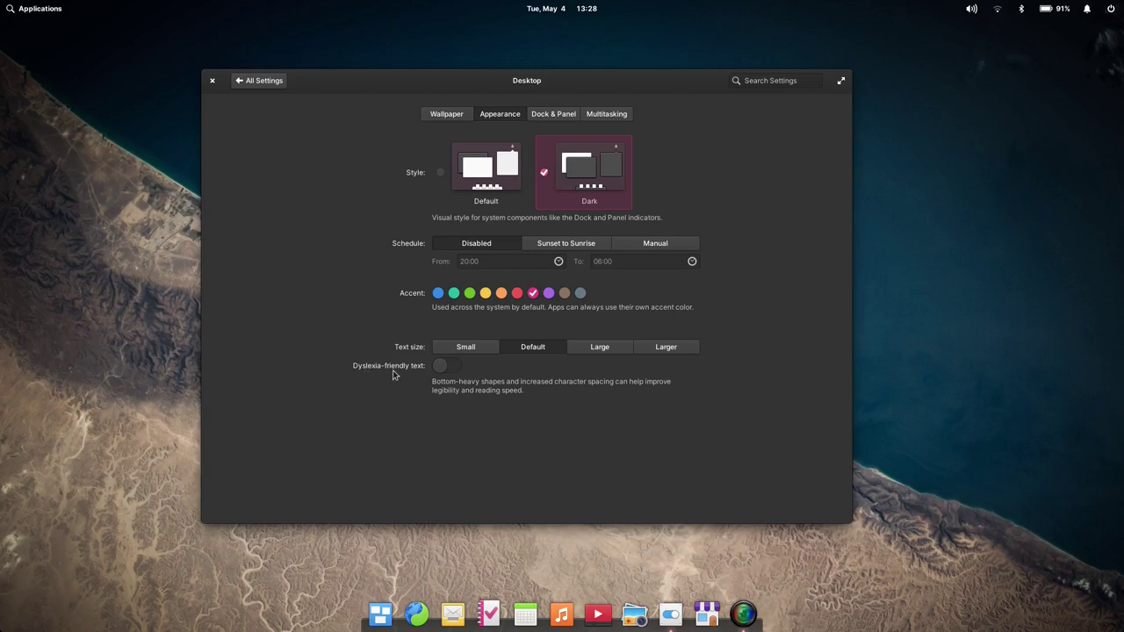
# Step: Try small, medium and large dock icon sizes, settling on medium
pyautogui.click(559, 117)
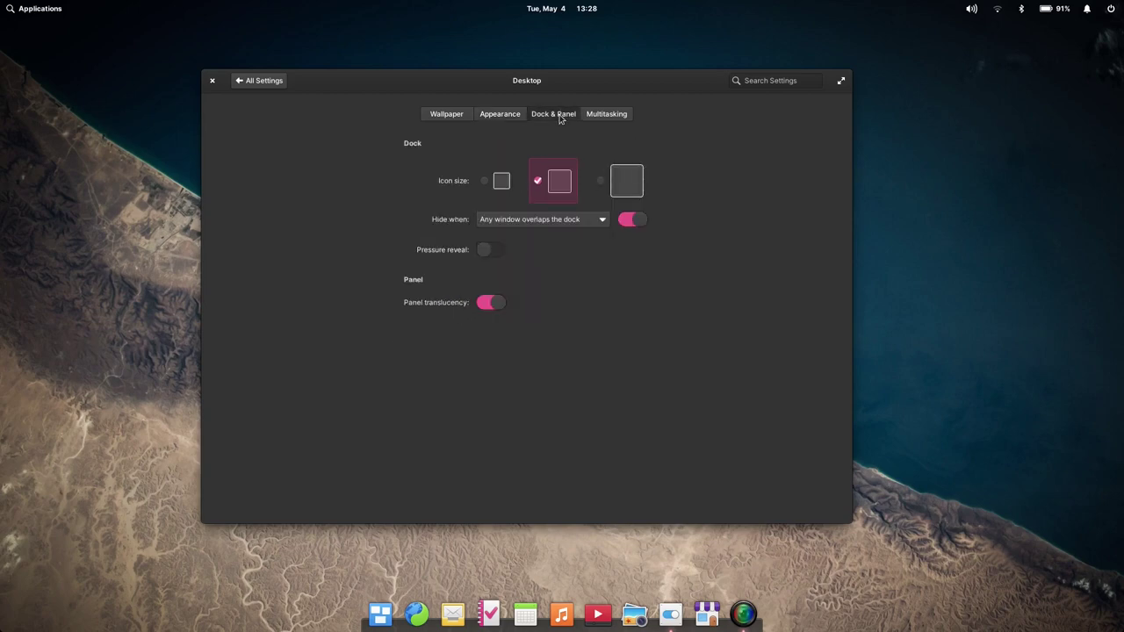
pyautogui.click(483, 184)
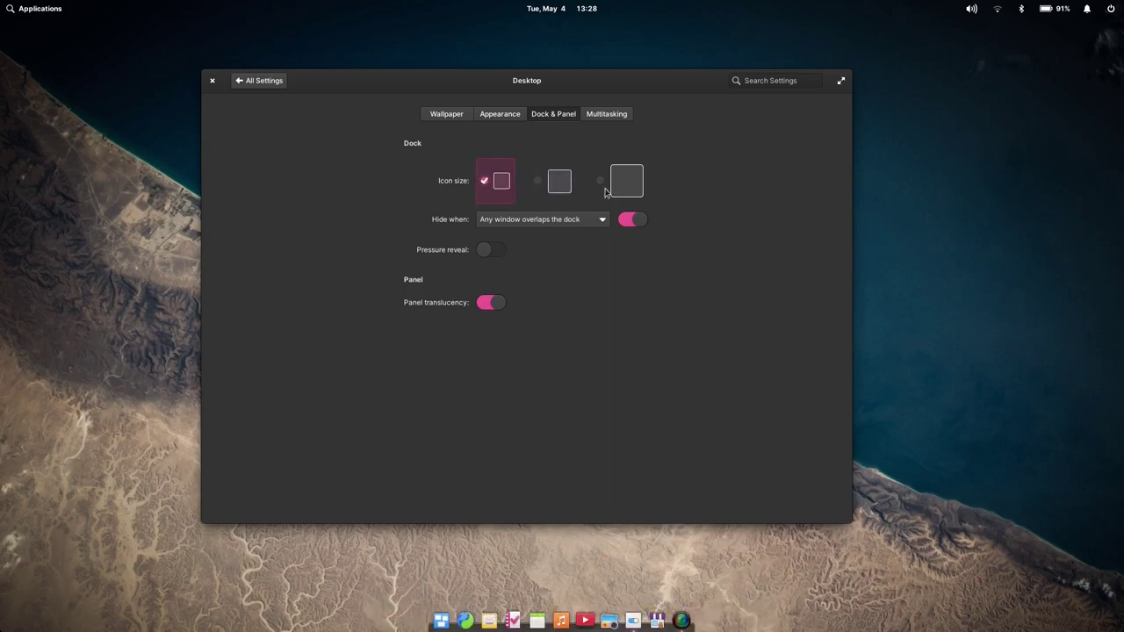
pyautogui.click(569, 187)
pyautogui.click(609, 191)
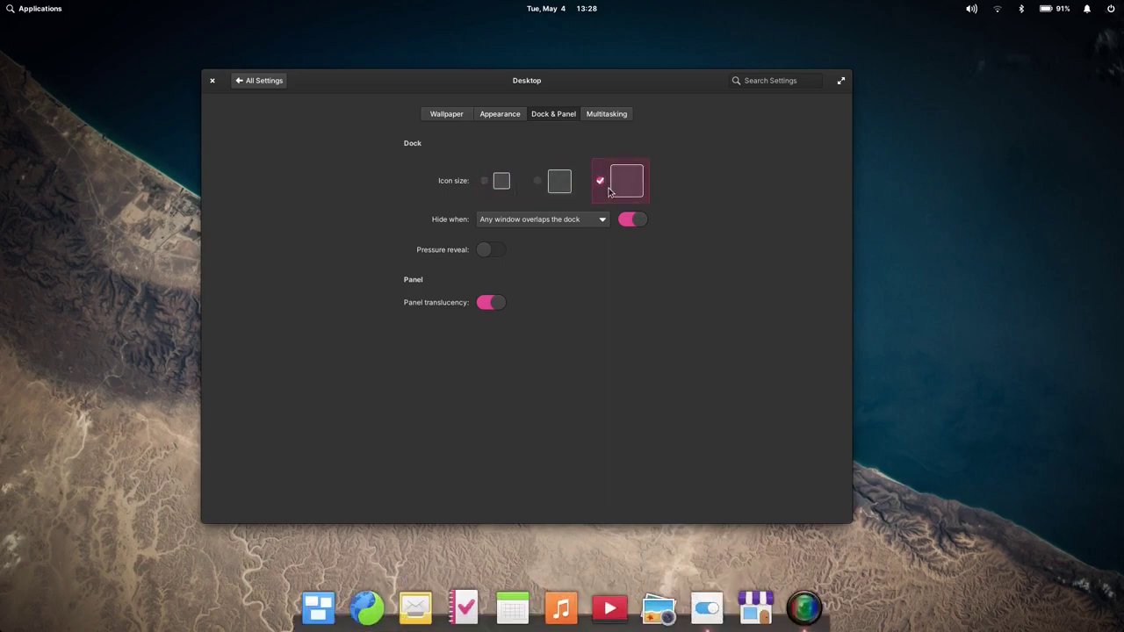
pyautogui.click(563, 191)
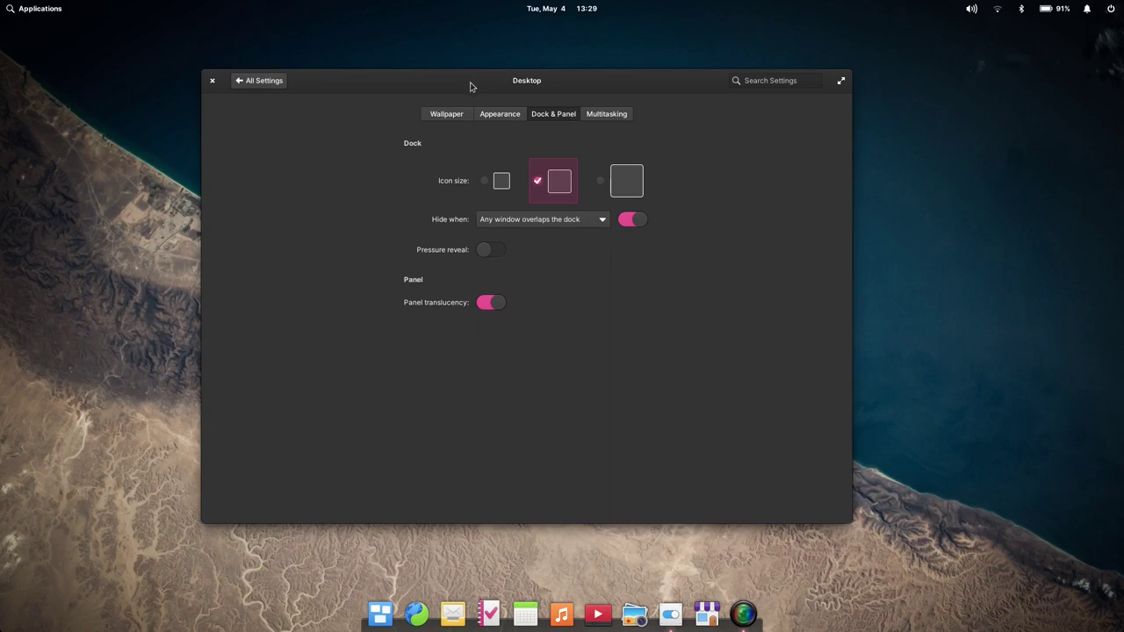
pyautogui.moveTo(470, 87); pyautogui.dragTo(488, 87)
pyautogui.click(504, 177)
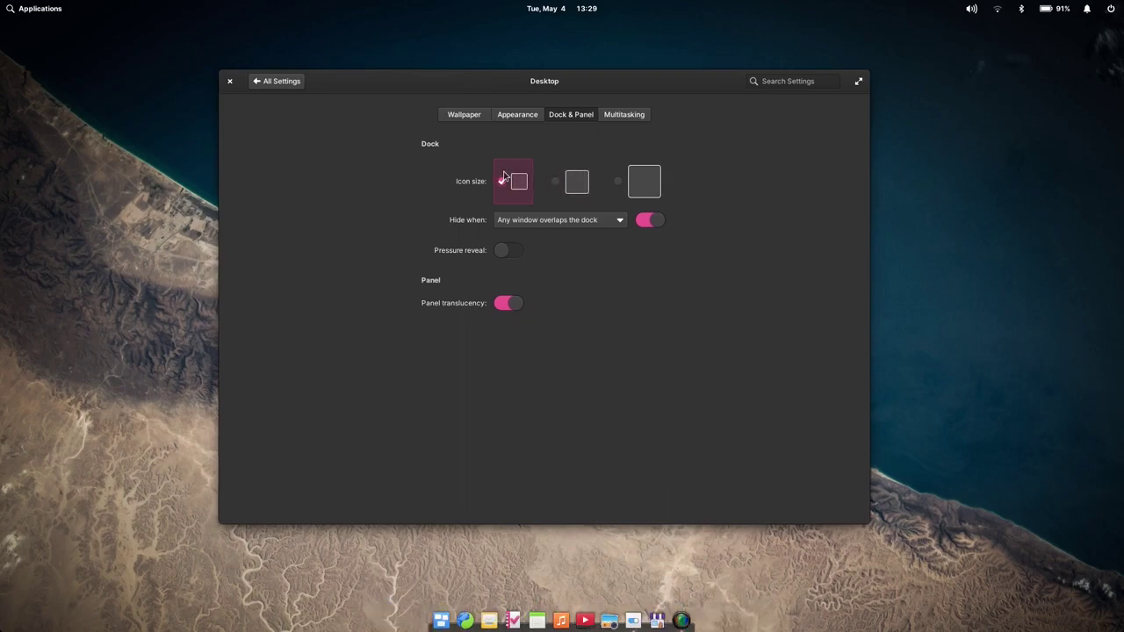
pyautogui.click(555, 189)
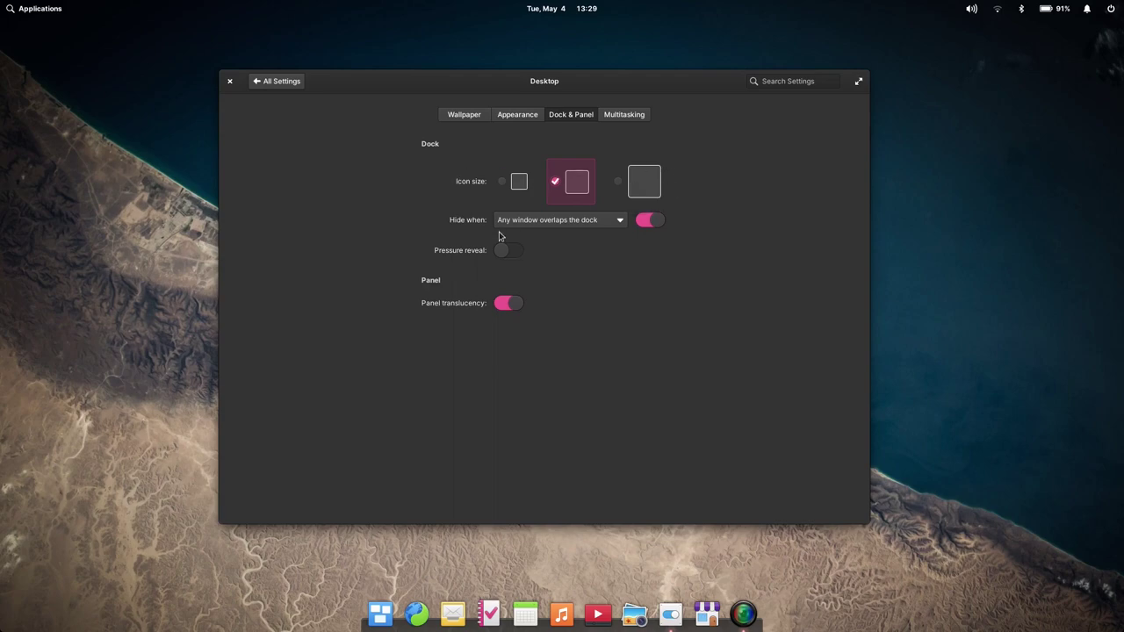
# Step: Keep the dock hiding on any window overlap, test then disable pressure reveal, and leave panel translucency on
pyautogui.click(544, 220)
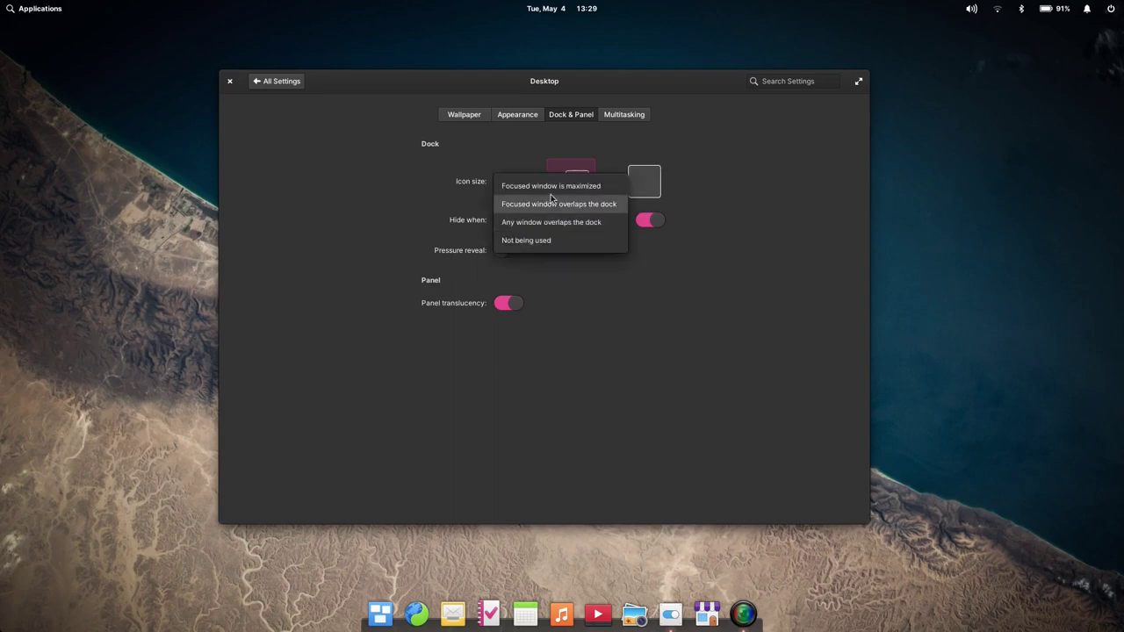
pyautogui.click(588, 231)
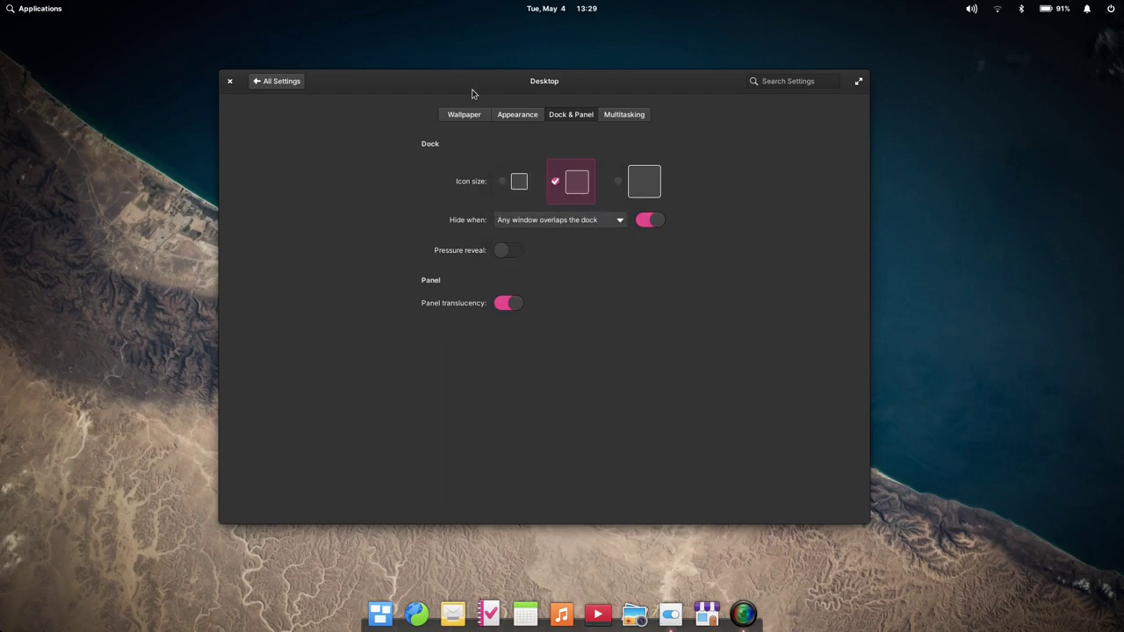
pyautogui.moveTo(471, 90); pyautogui.dragTo(448, 96)
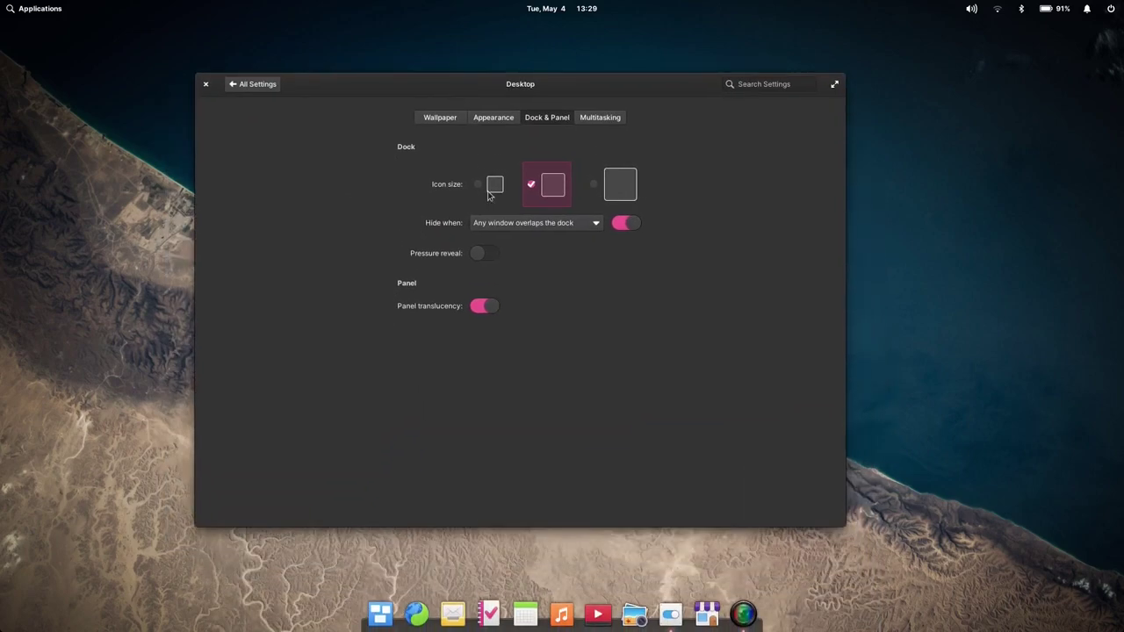
pyautogui.click(487, 261)
pyautogui.moveTo(474, 93); pyautogui.dragTo(486, 249)
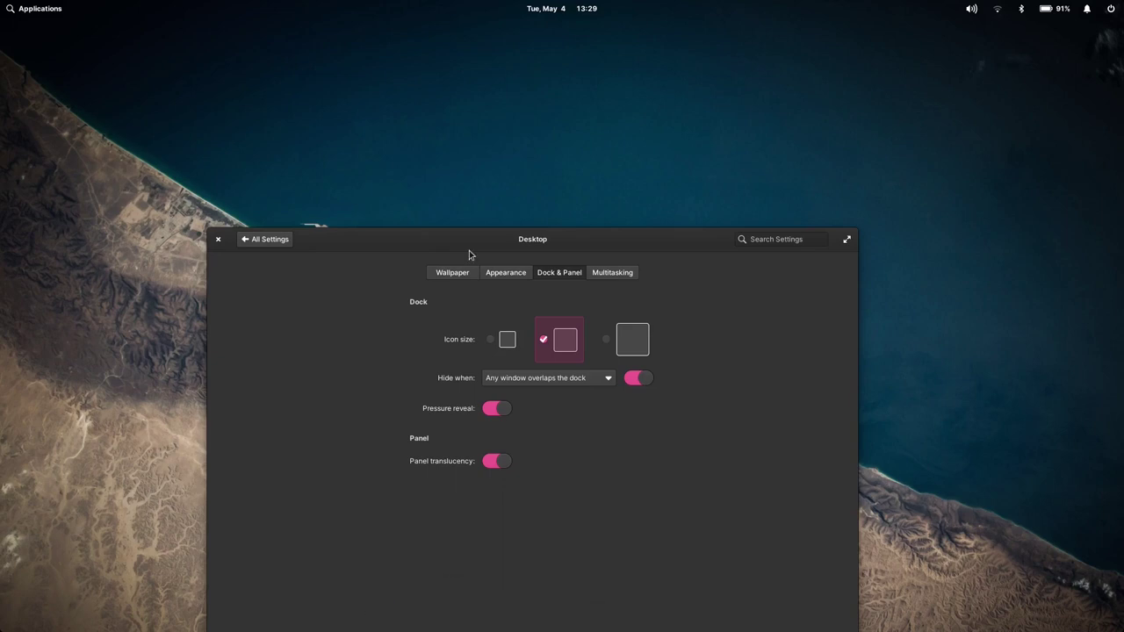
pyautogui.moveTo(469, 250); pyautogui.dragTo(476, 78)
pyautogui.click(481, 286)
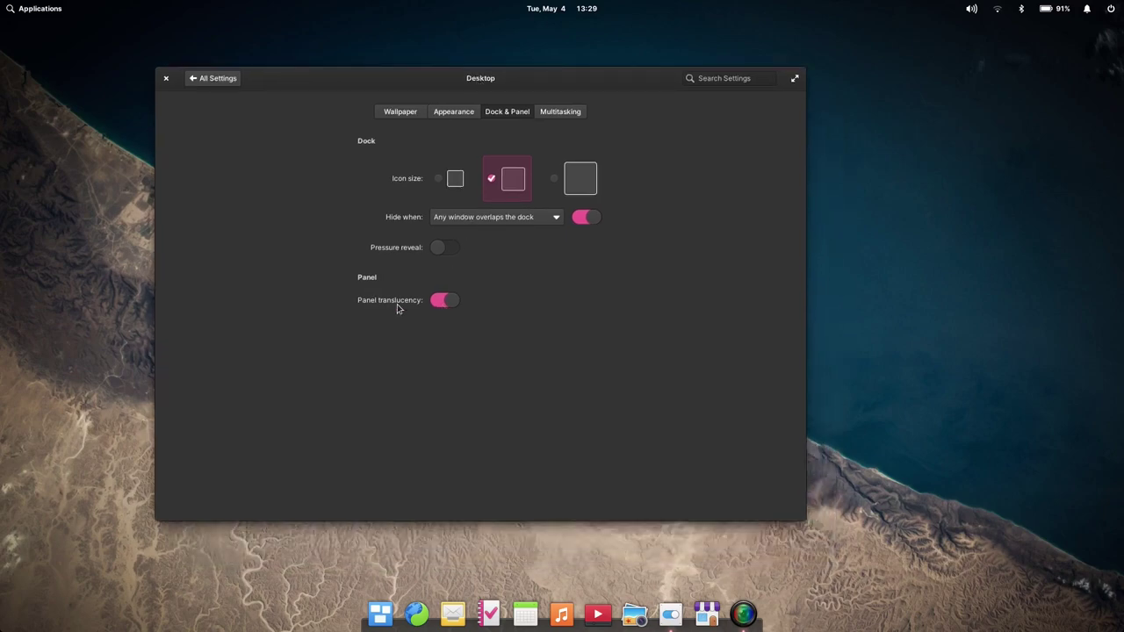
pyautogui.click(443, 302)
pyautogui.click(441, 301)
pyautogui.click(441, 301)
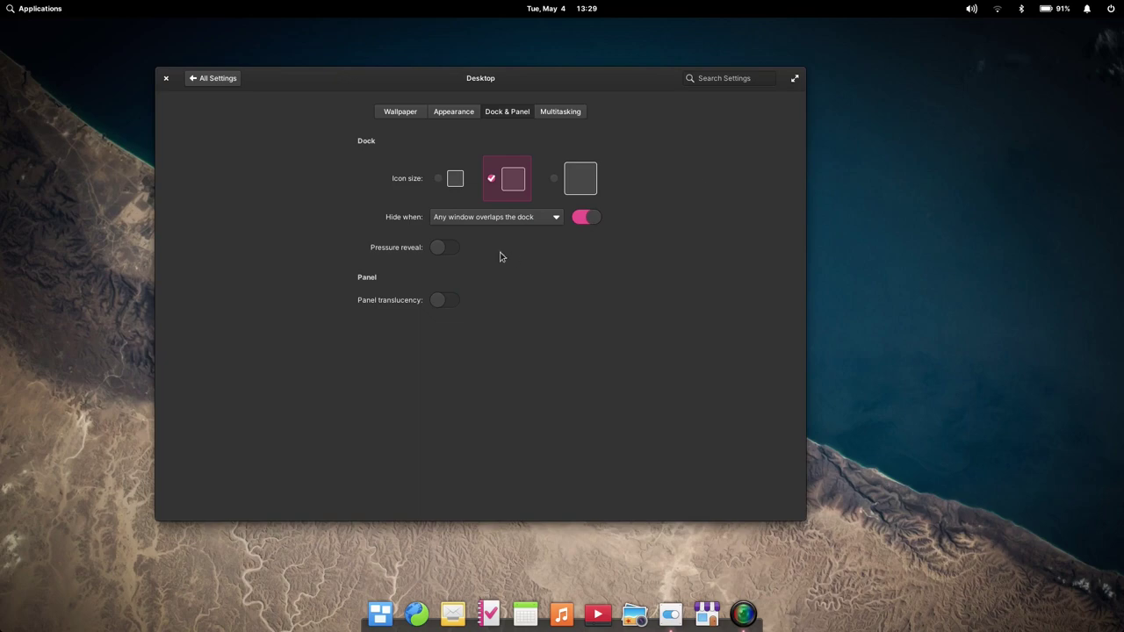
pyautogui.click(441, 300)
# Step: Set the top-left hot corner to Show Applications Menu and the top-right to Multitasking View
pyautogui.click(566, 108)
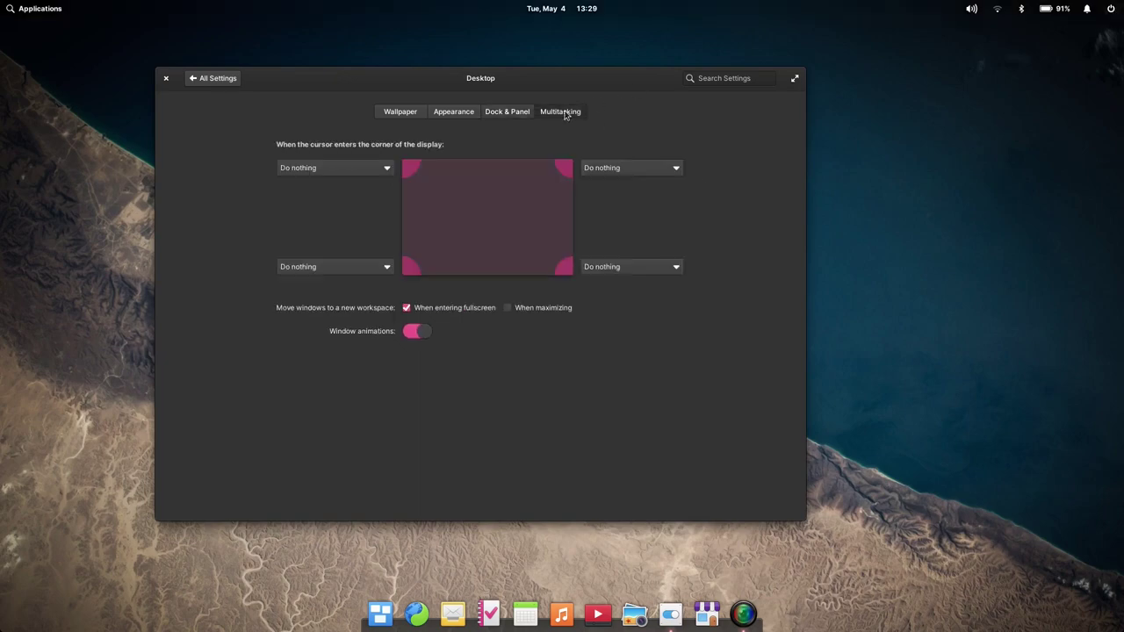
pyautogui.moveTo(528, 80); pyautogui.dragTo(568, 75)
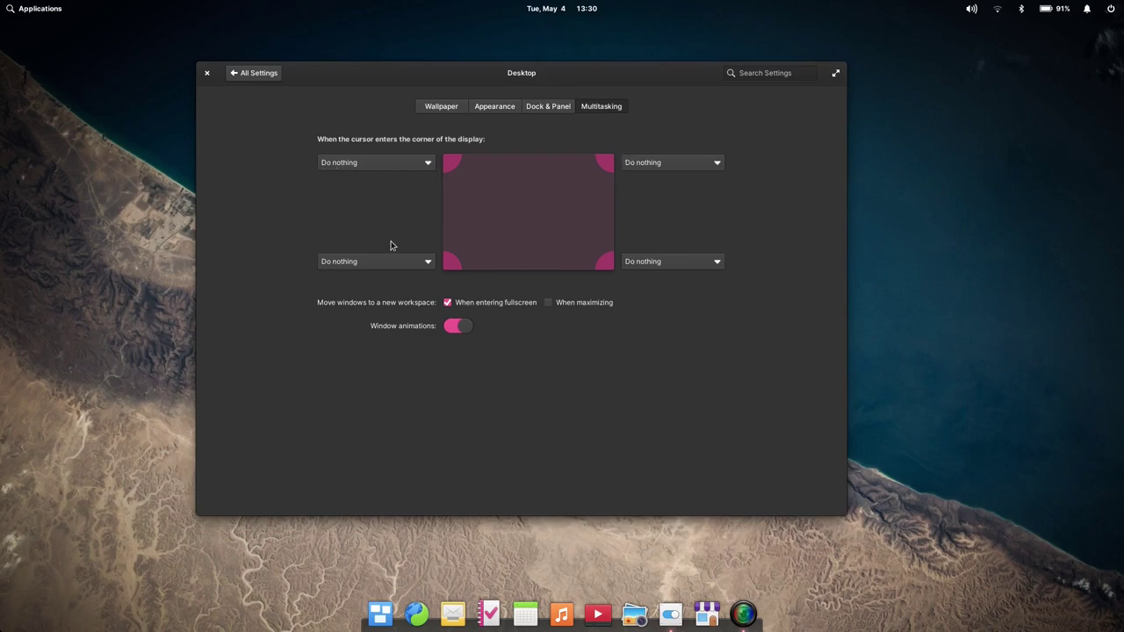
pyautogui.click(380, 163)
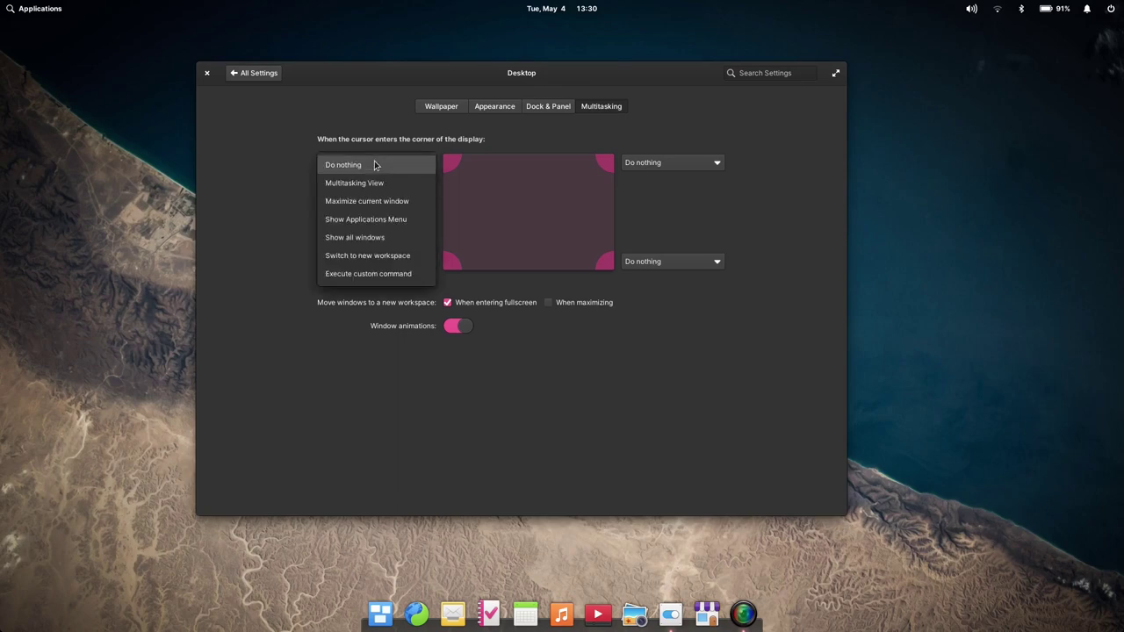
pyautogui.click(385, 225)
pyautogui.moveTo(2, 4)
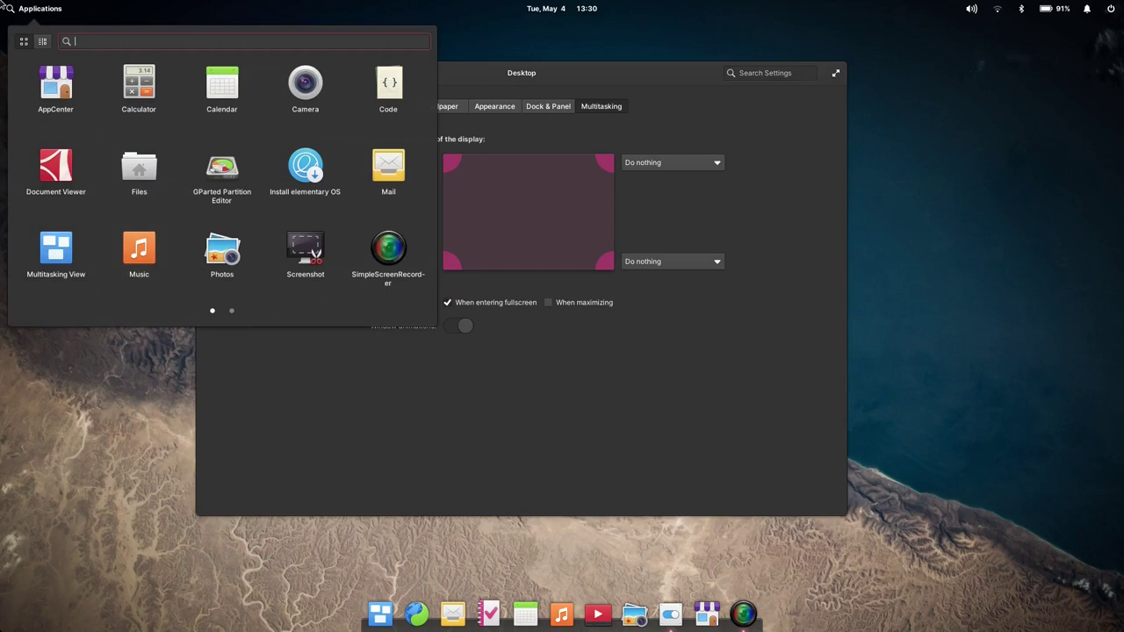
pyautogui.press('Escape')
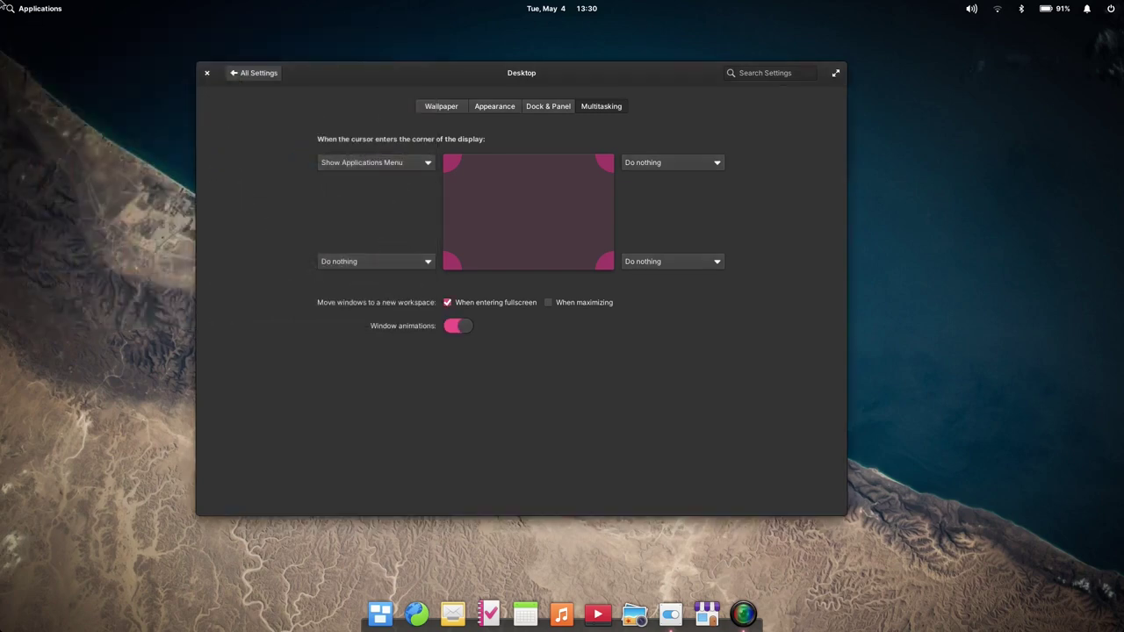
pyautogui.click(4, 109)
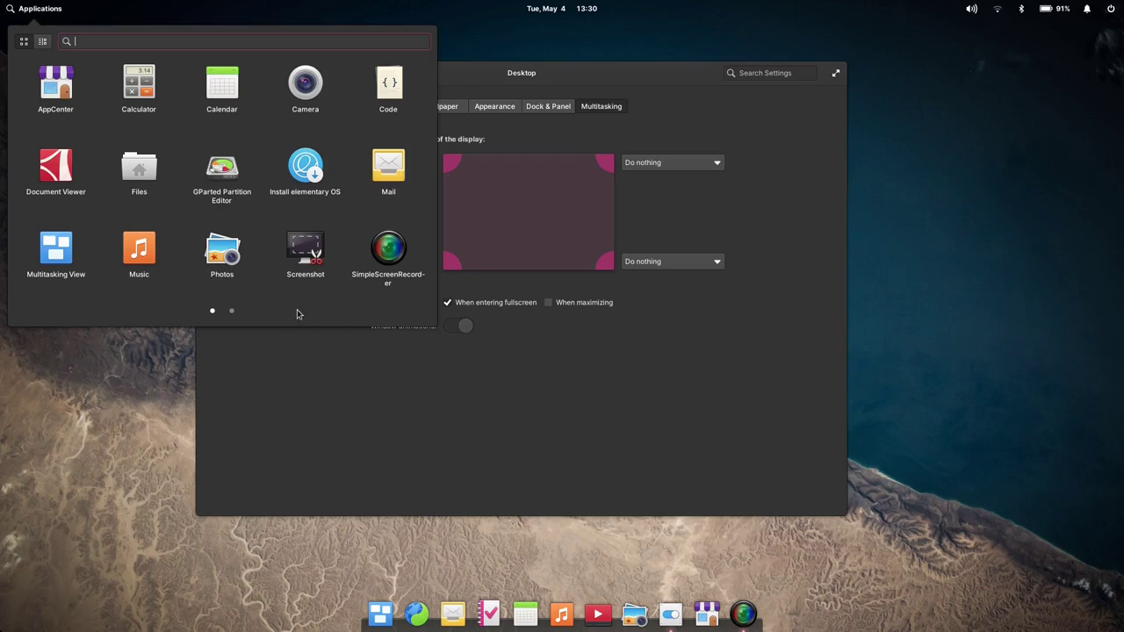
pyautogui.click(353, 464)
pyautogui.click(364, 460)
pyautogui.click(707, 160)
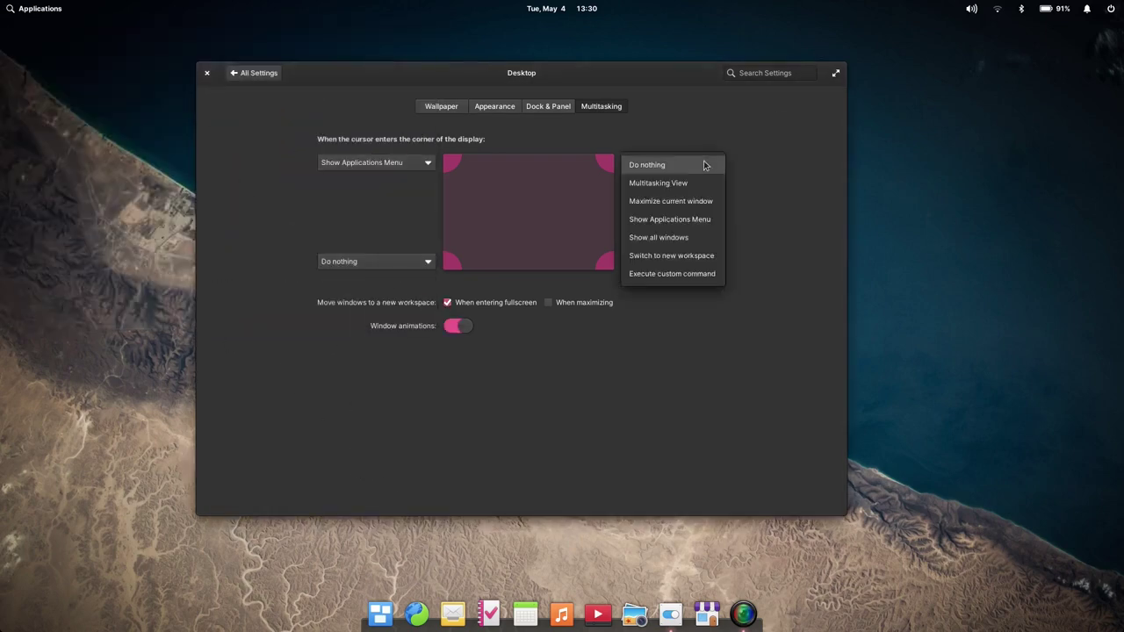
# Step: Assign Multitasking View to the top-right hot corner and trigger it
pyautogui.click(690, 182)
pyautogui.moveTo(1123, 0)
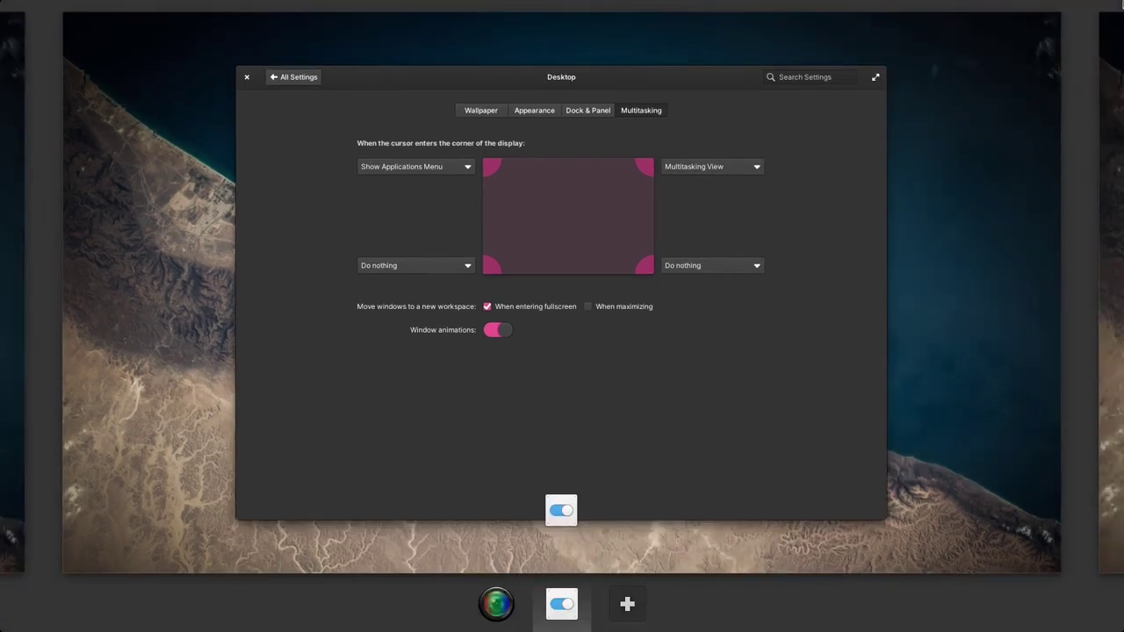
pyautogui.click(816, 236)
# Step: Move Settings to another workspace and reorder that workspace next to the first one
pyautogui.moveTo(419, 422); pyautogui.dragTo(1099, 397)
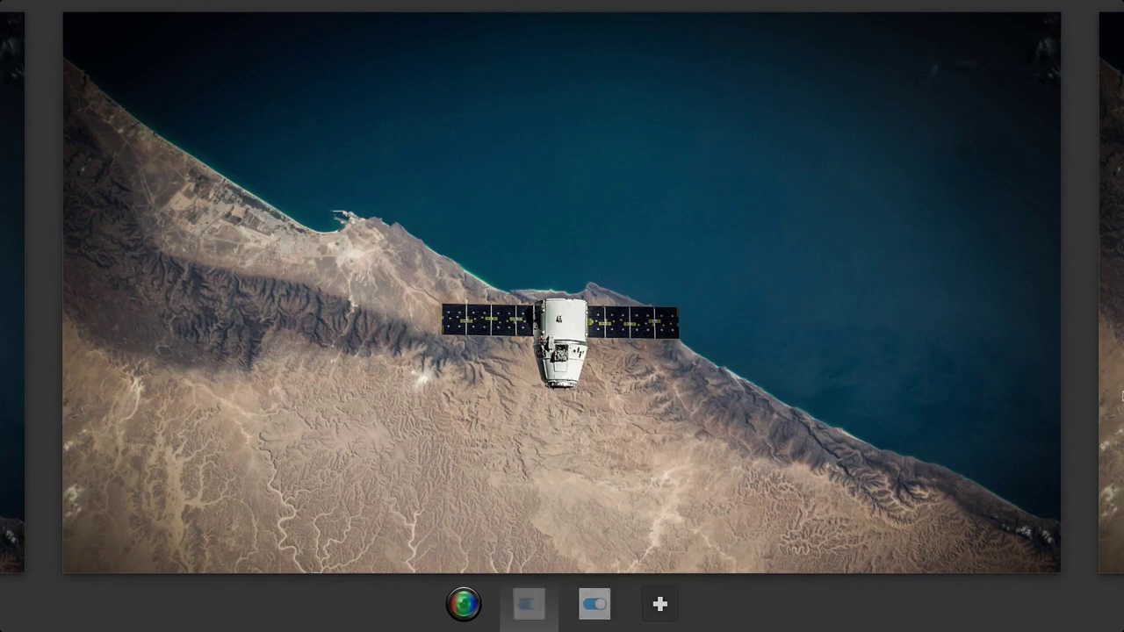
pyautogui.click(1108, 225)
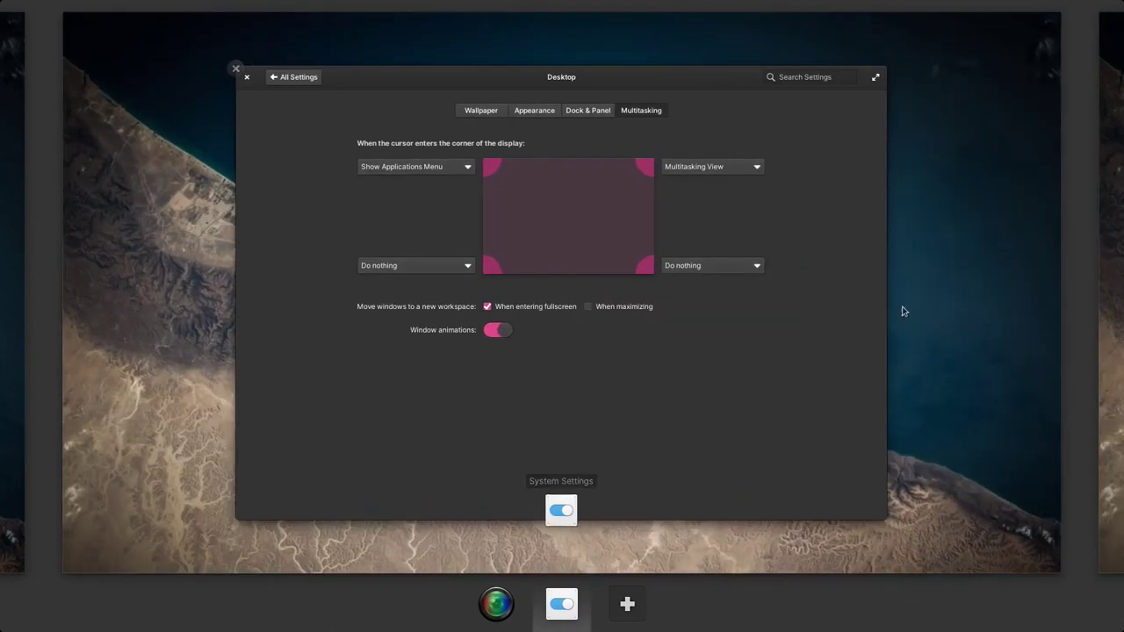
pyautogui.moveTo(618, 606); pyautogui.dragTo(554, 606)
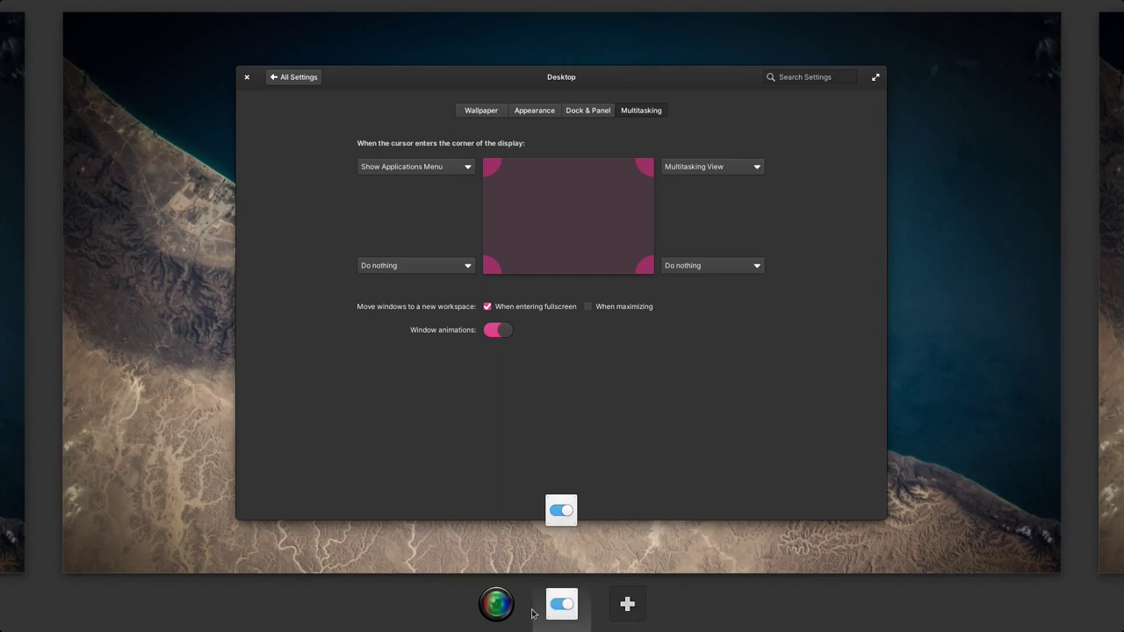
pyautogui.click(492, 607)
pyautogui.click(563, 613)
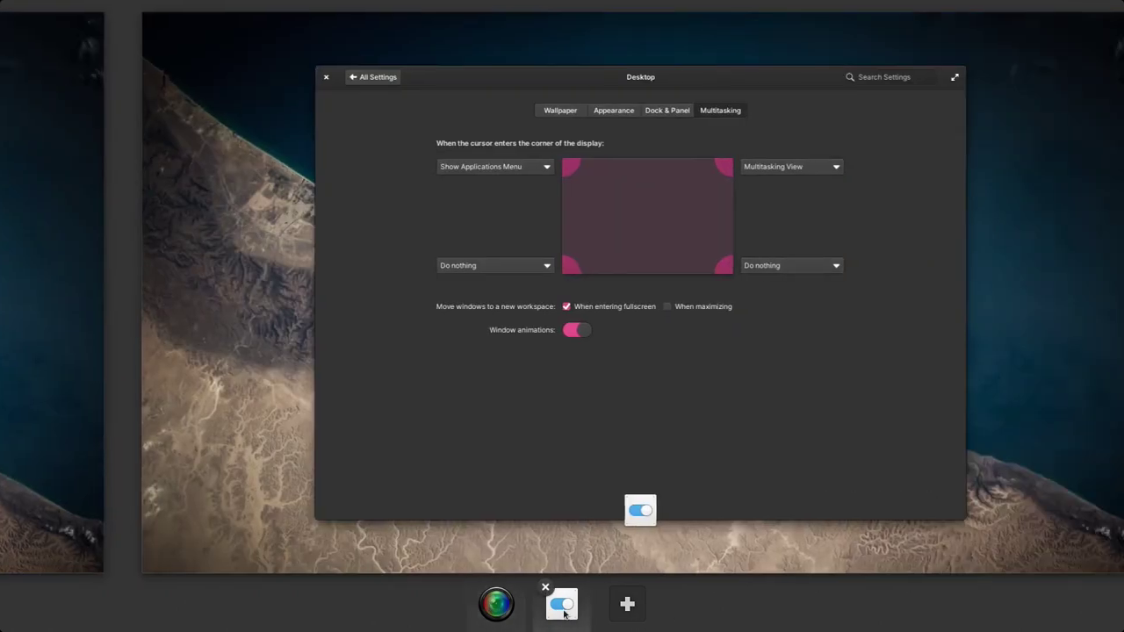
pyautogui.click(546, 498)
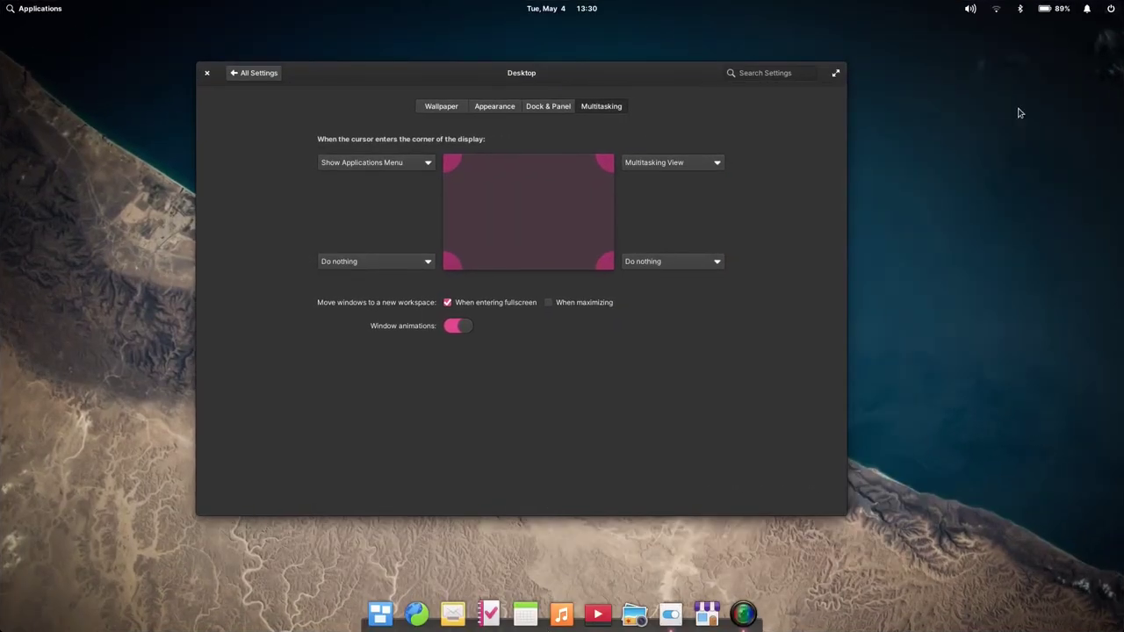
# Step: Open Calendar, give it its own workspace, then move it back beside Settings
pyautogui.moveTo(1123, 0)
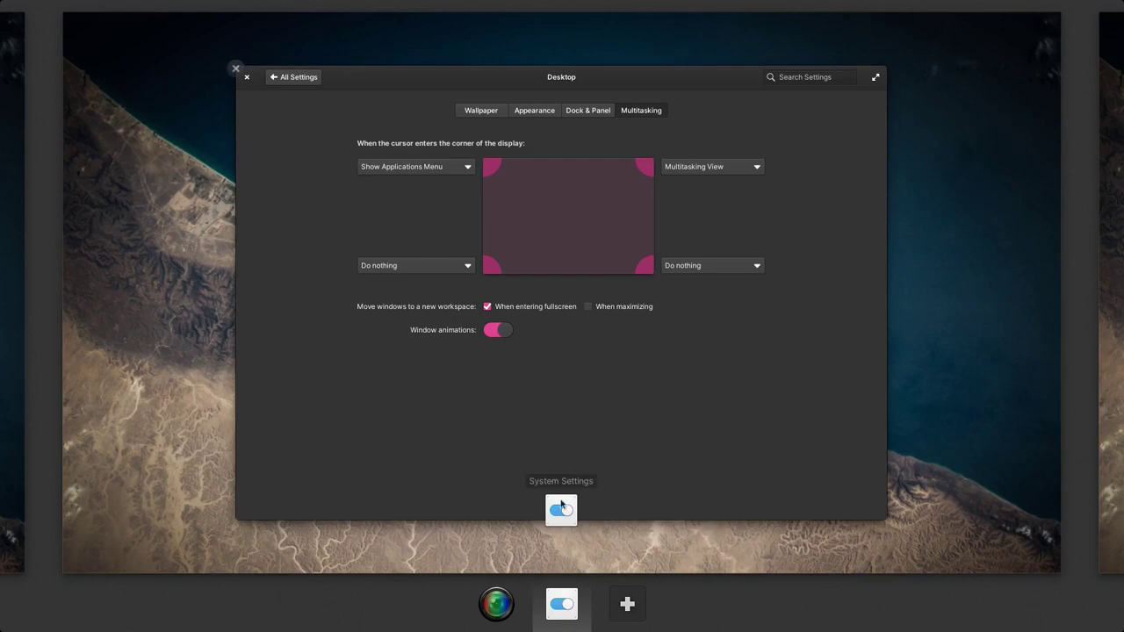
pyautogui.click(562, 502)
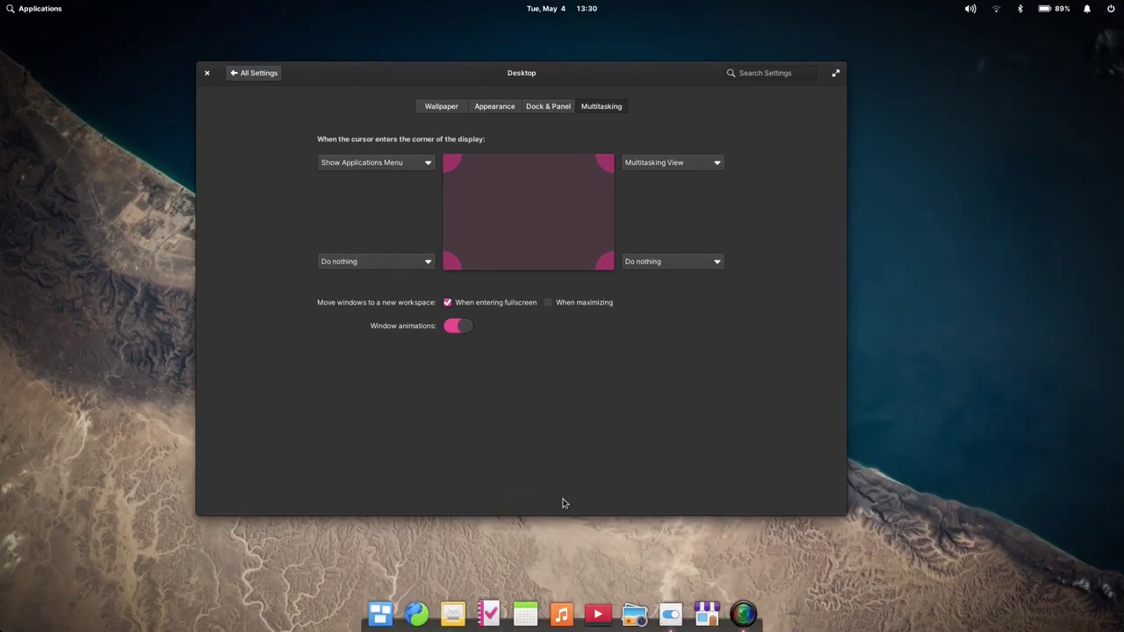
pyautogui.click(525, 614)
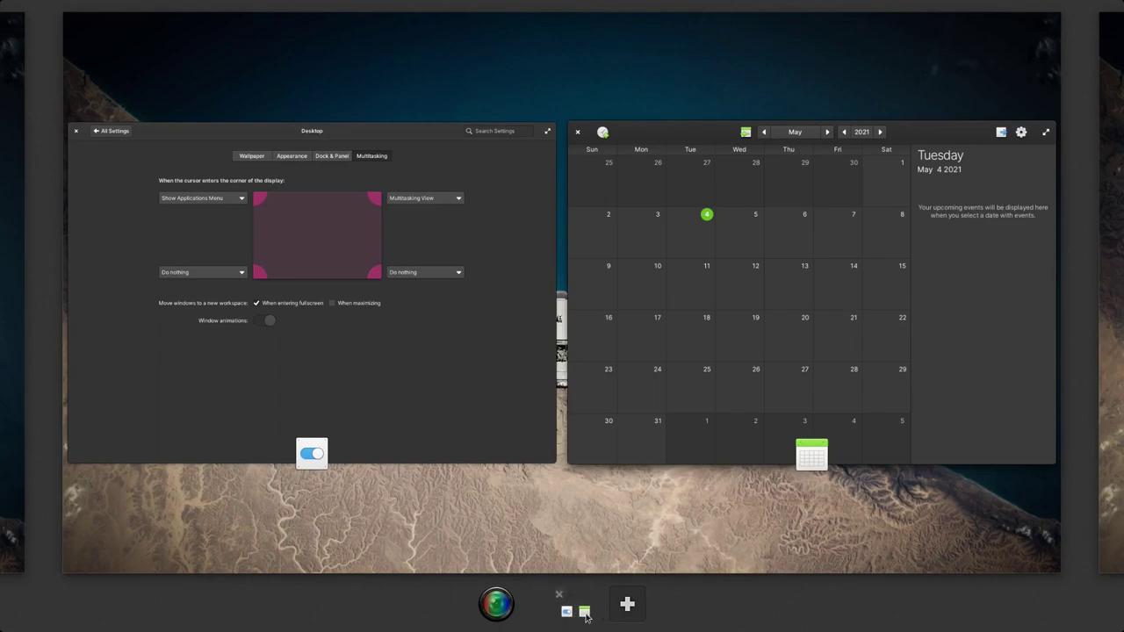
pyautogui.moveTo(690, 363); pyautogui.dragTo(627, 604)
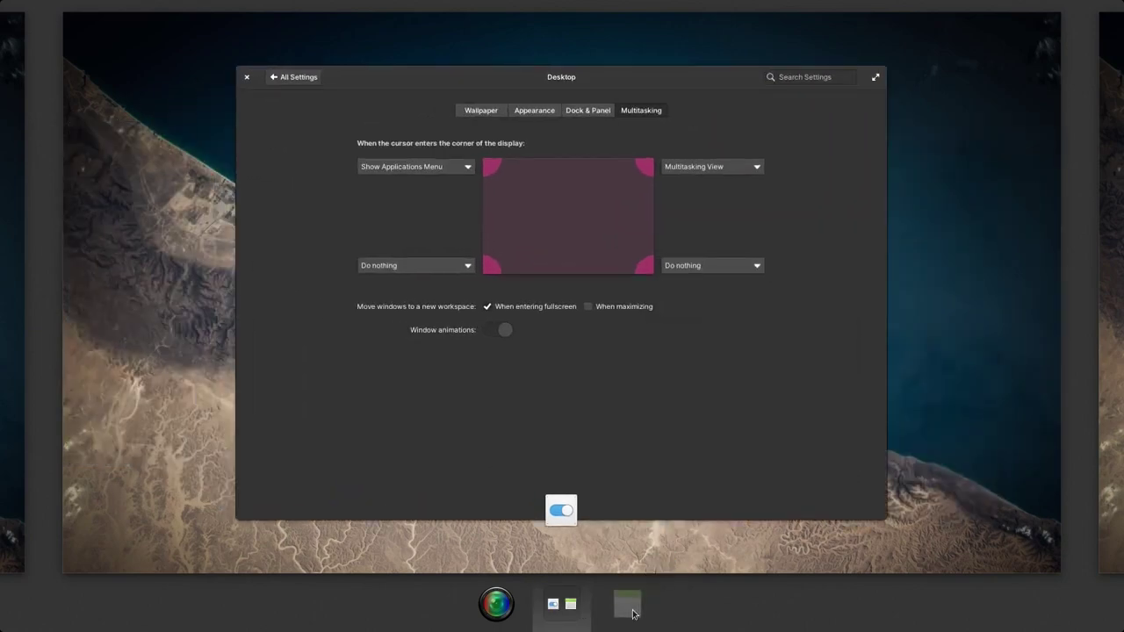
pyautogui.click(604, 606)
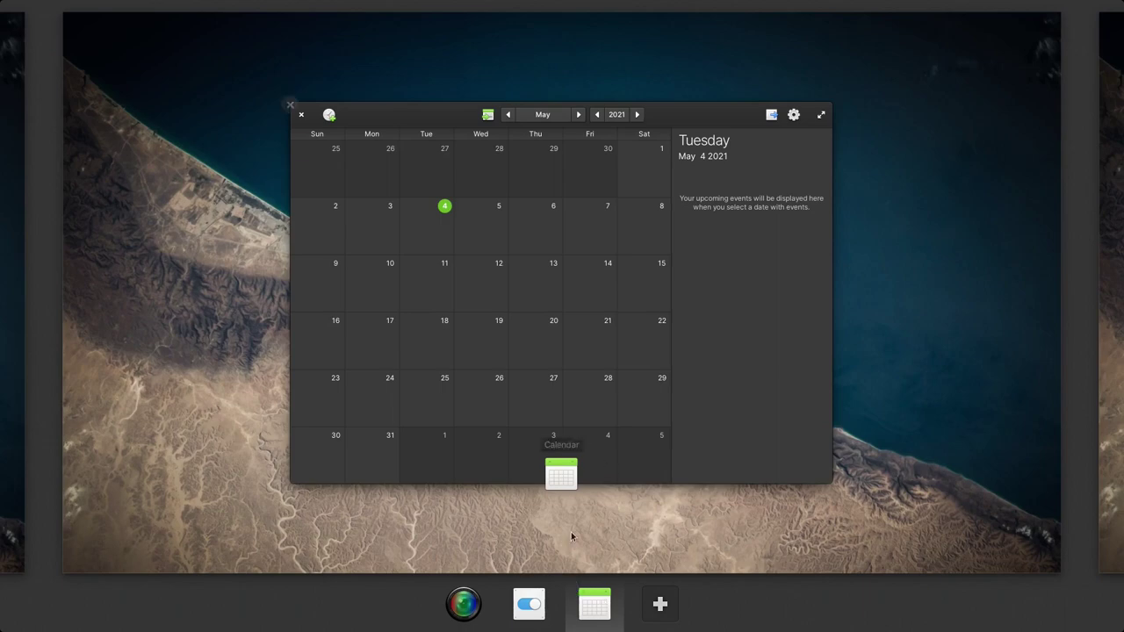
pyautogui.moveTo(544, 408); pyautogui.dragTo(523, 606)
pyautogui.click(526, 604)
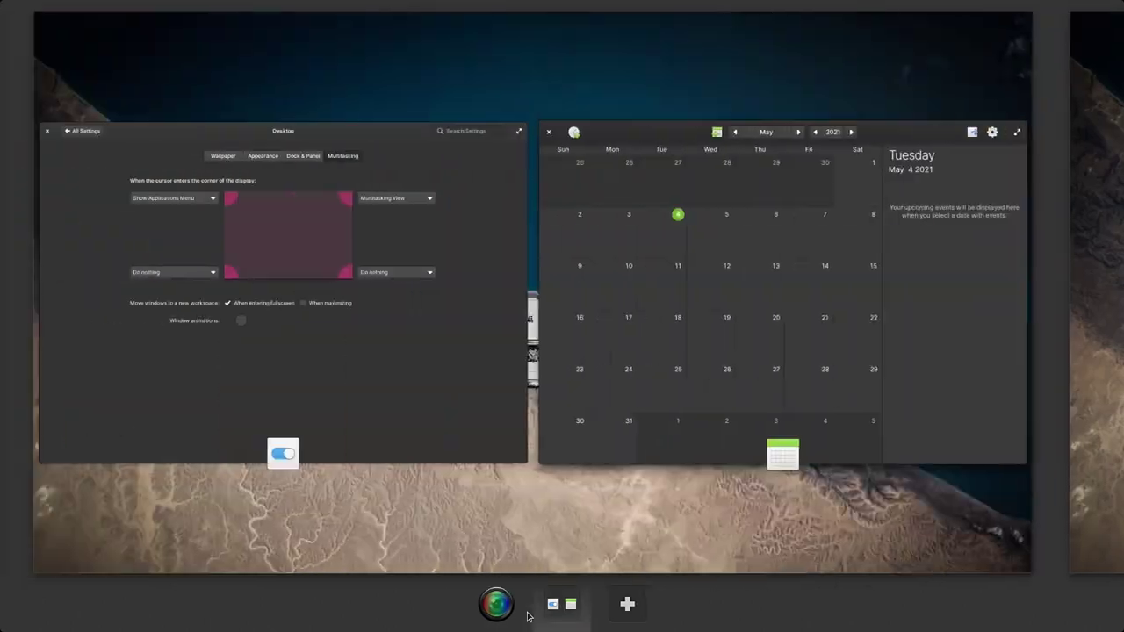
pyautogui.click(618, 383)
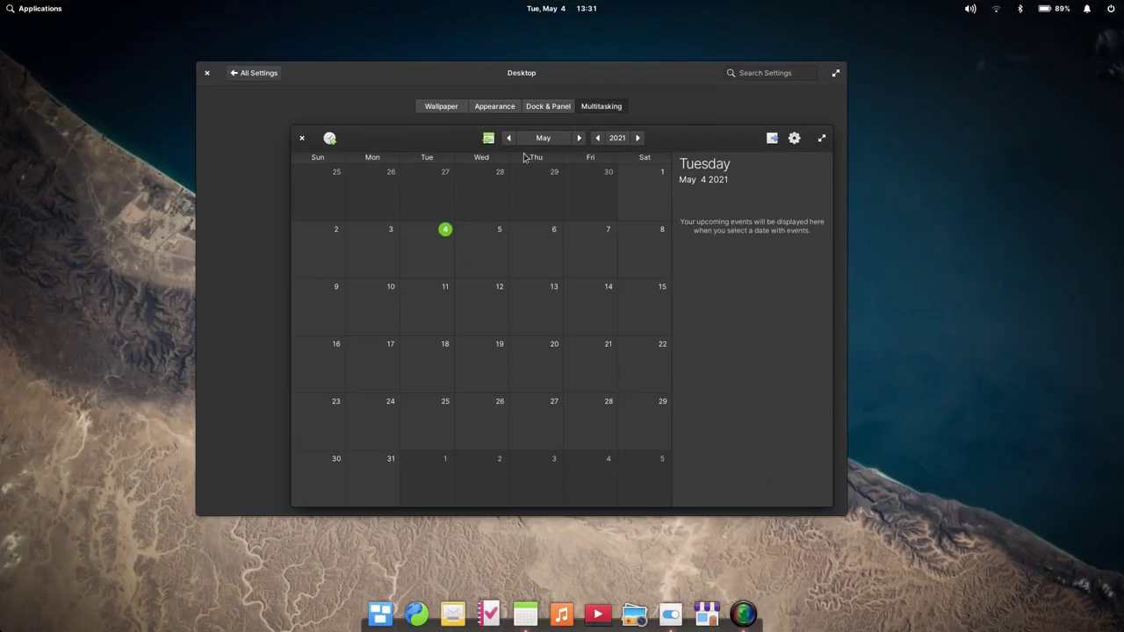
# Step: Close Calendar, then maximize Settings onto a new workspace and restore it
pyautogui.click(301, 140)
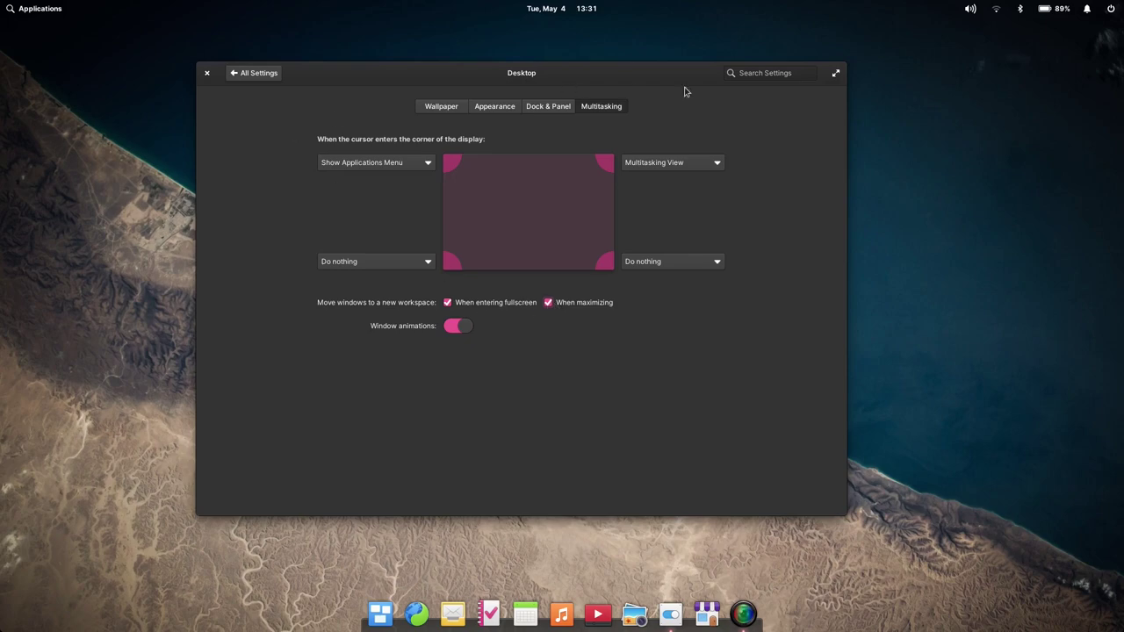
pyautogui.click(836, 76)
pyautogui.moveTo(1122, 4)
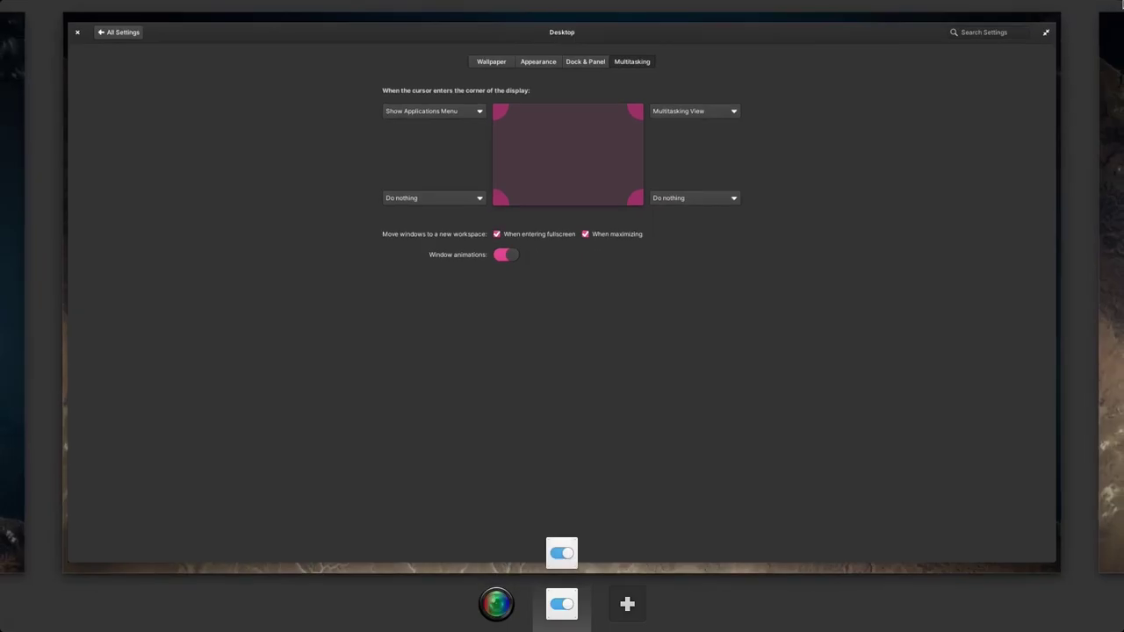
pyautogui.click(629, 459)
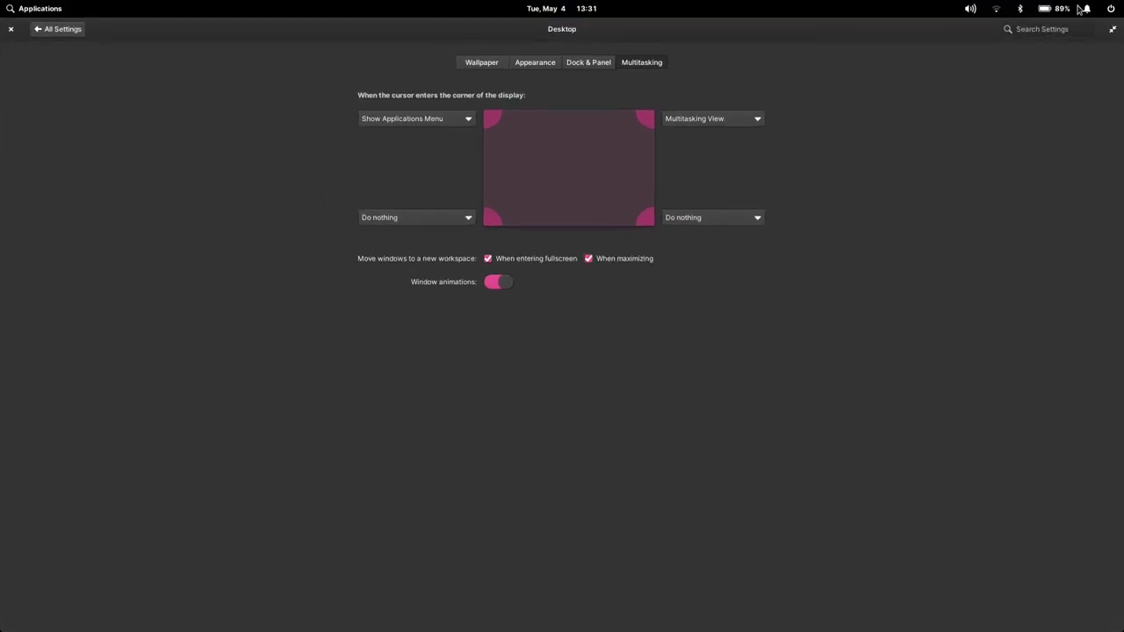
pyautogui.click(1112, 29)
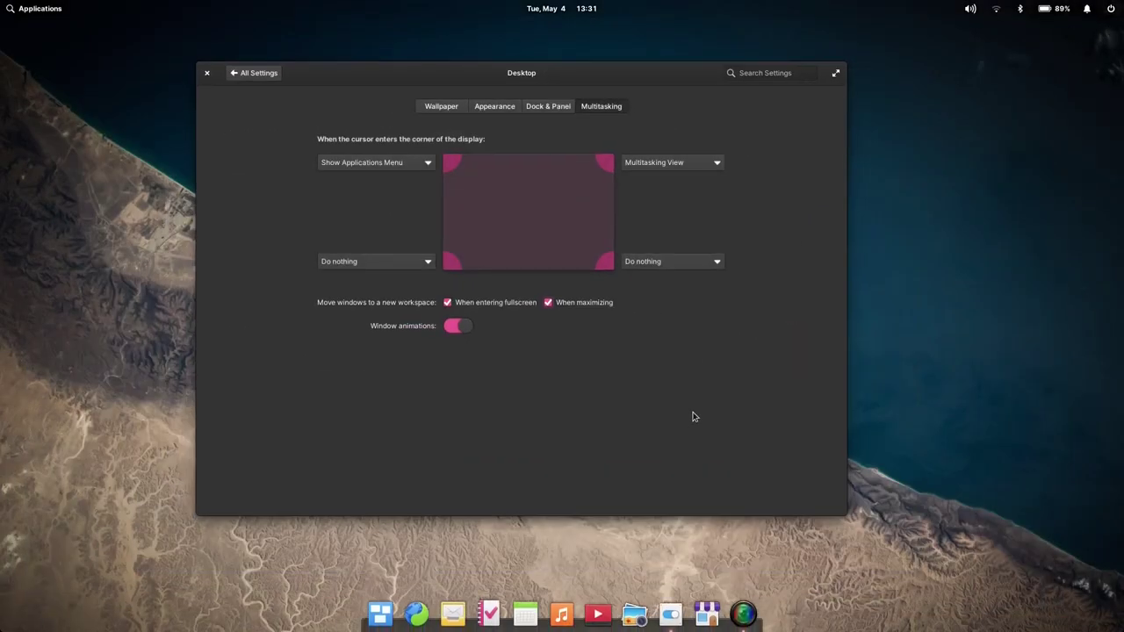
# Step: With Music open, maximize and restore Settings again, then close Settings and Music
pyautogui.click(562, 612)
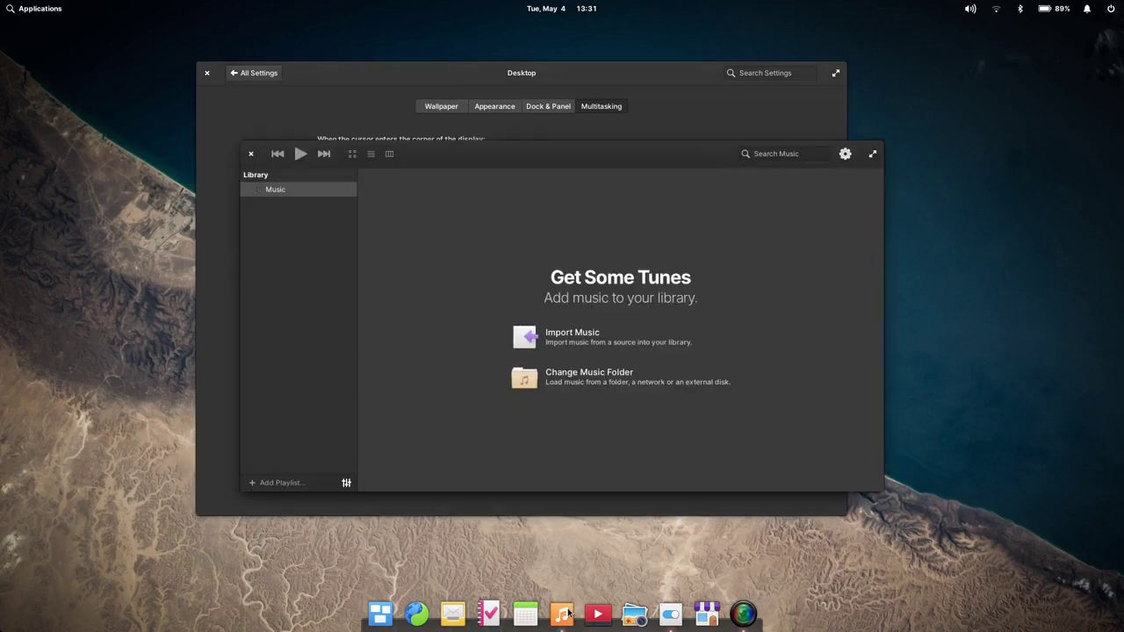
pyautogui.click(832, 77)
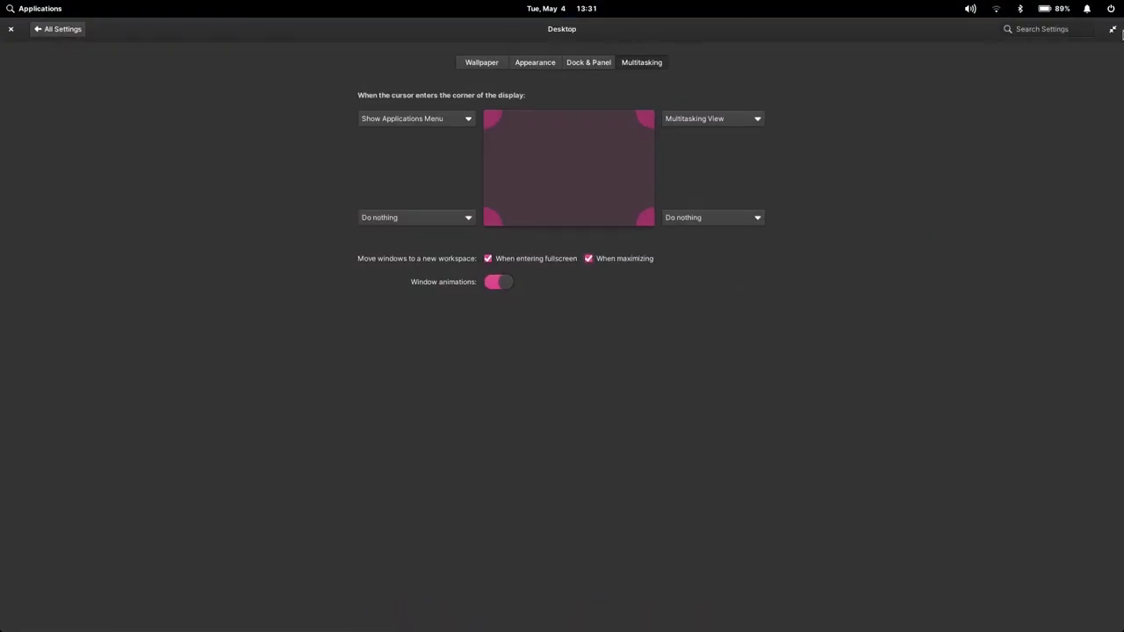
pyautogui.click(1112, 30)
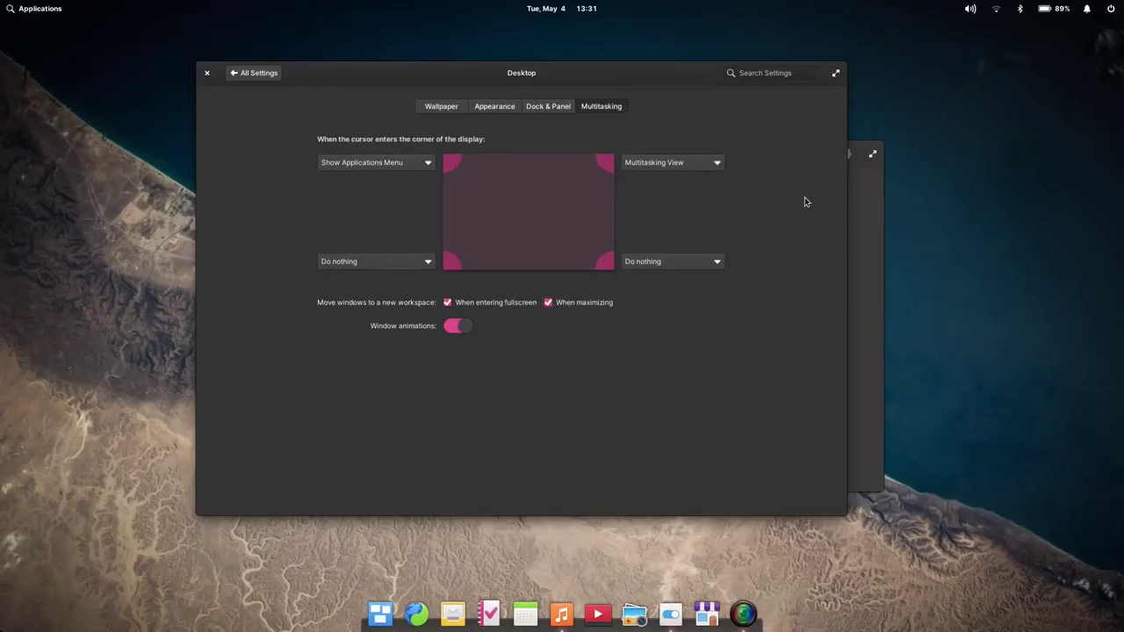
pyautogui.click(863, 257)
pyautogui.click(692, 106)
pyautogui.click(208, 74)
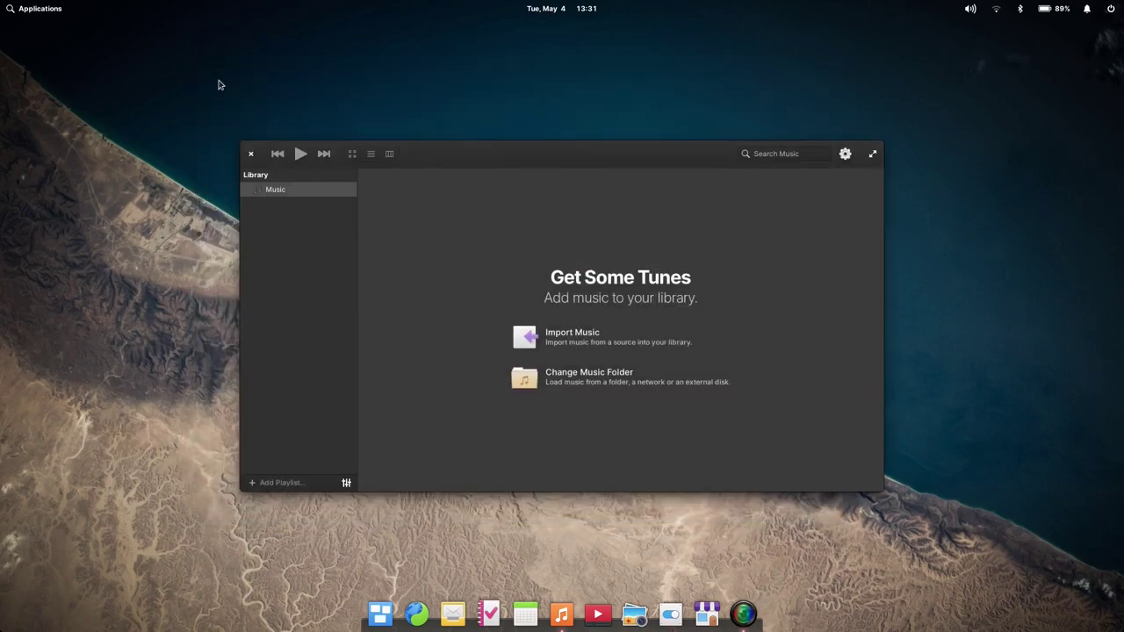
pyautogui.click(251, 155)
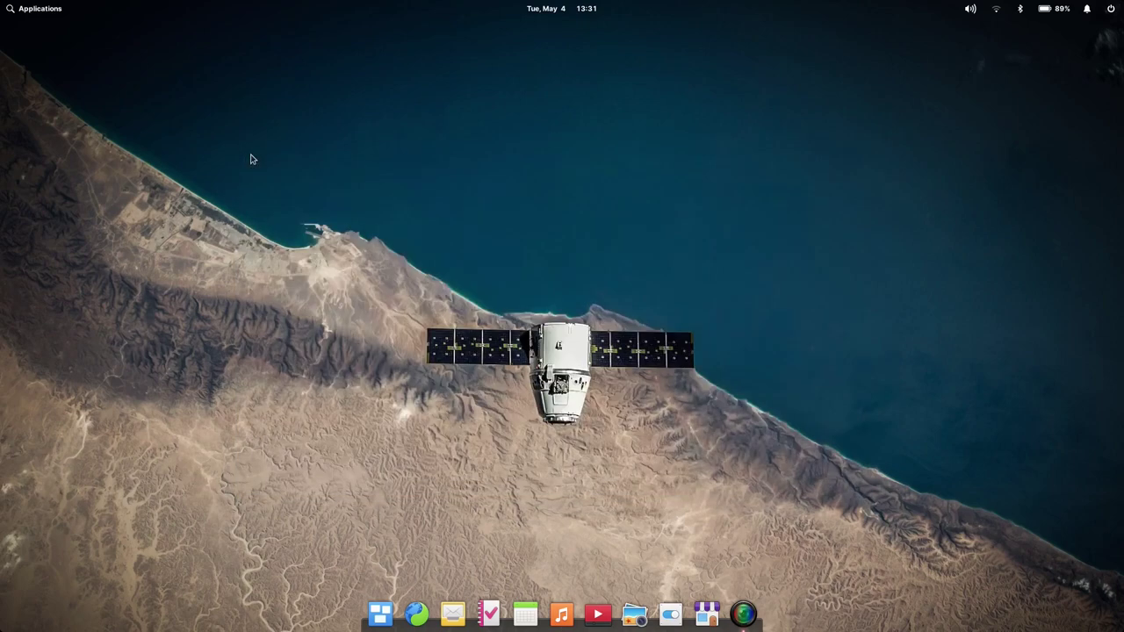
# Step: Show the workspace overview and the shortcuts overlay, then briefly view Mouse & Touchpad settings
pyautogui.press('super+Down')
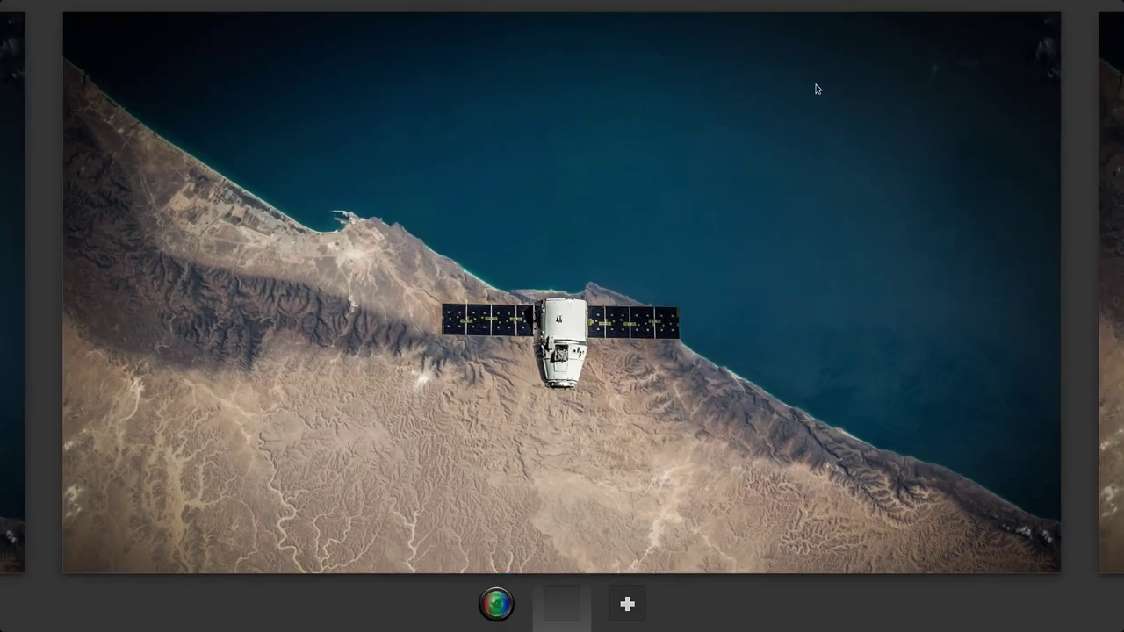
pyautogui.click(786, 154)
pyautogui.press('super')
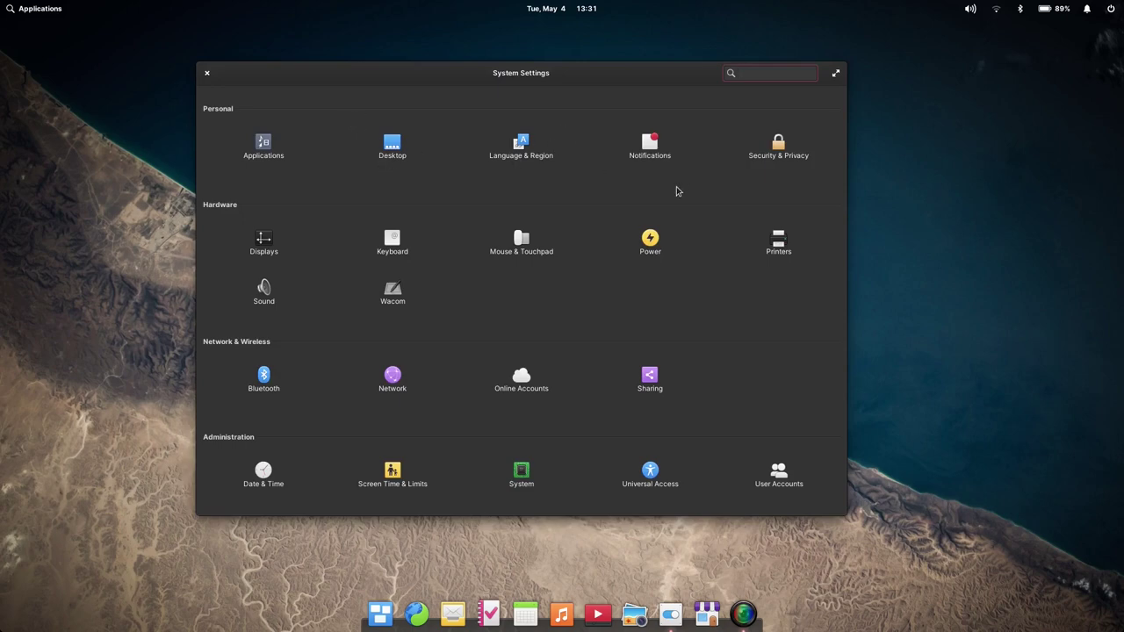
pyautogui.click(522, 239)
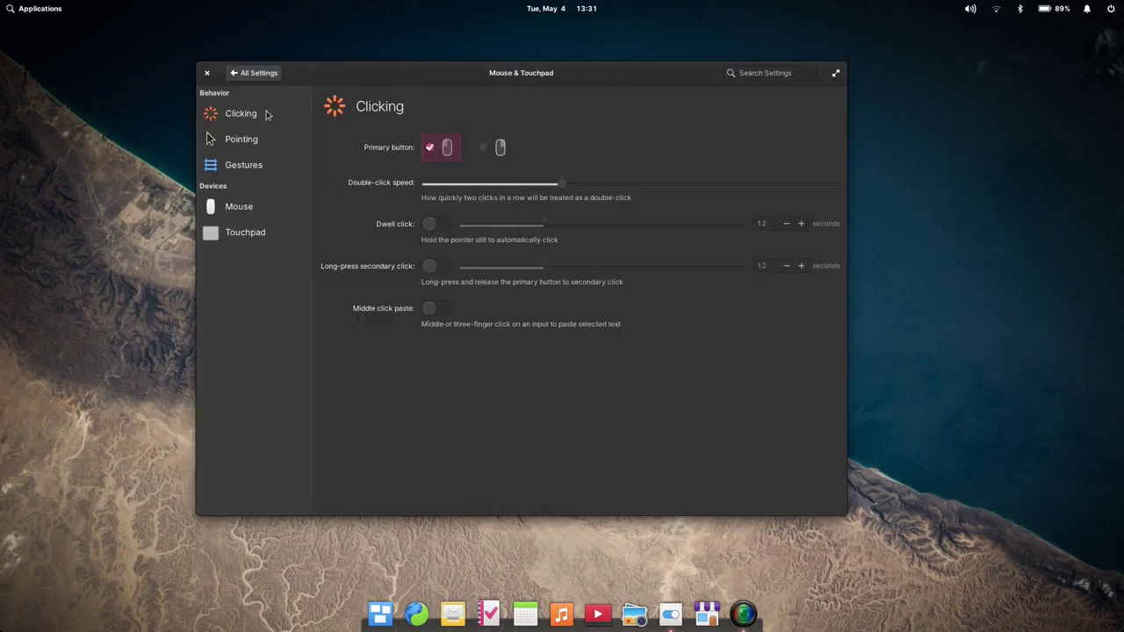
pyautogui.click(208, 73)
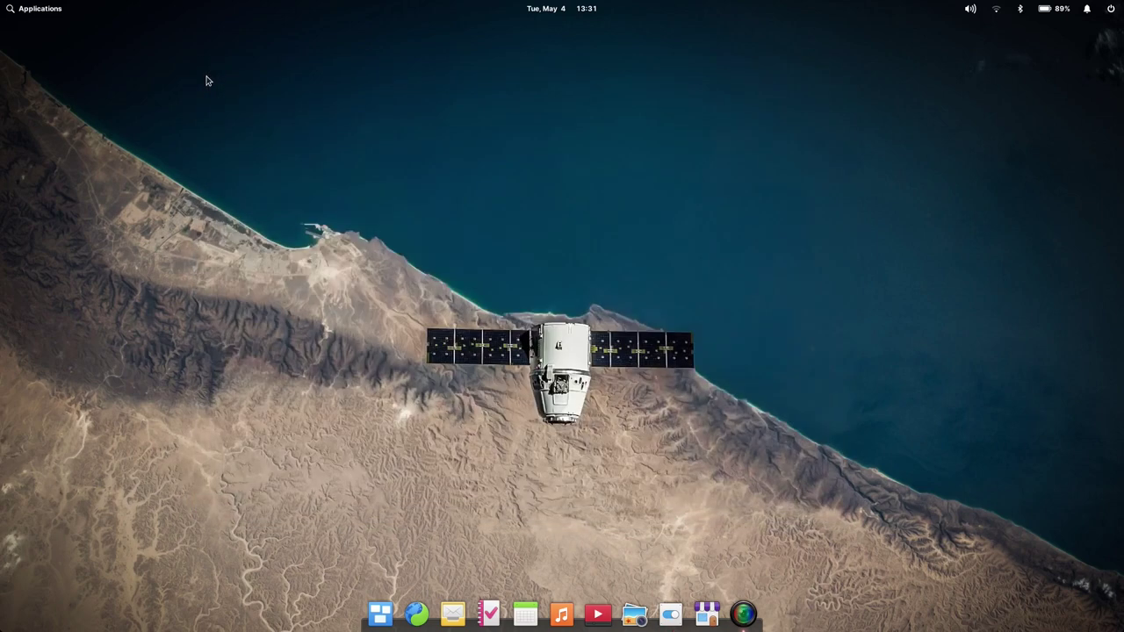
# Step: Reopen System Settings, view the Sound page, and go back to All Settings
pyautogui.click(669, 614)
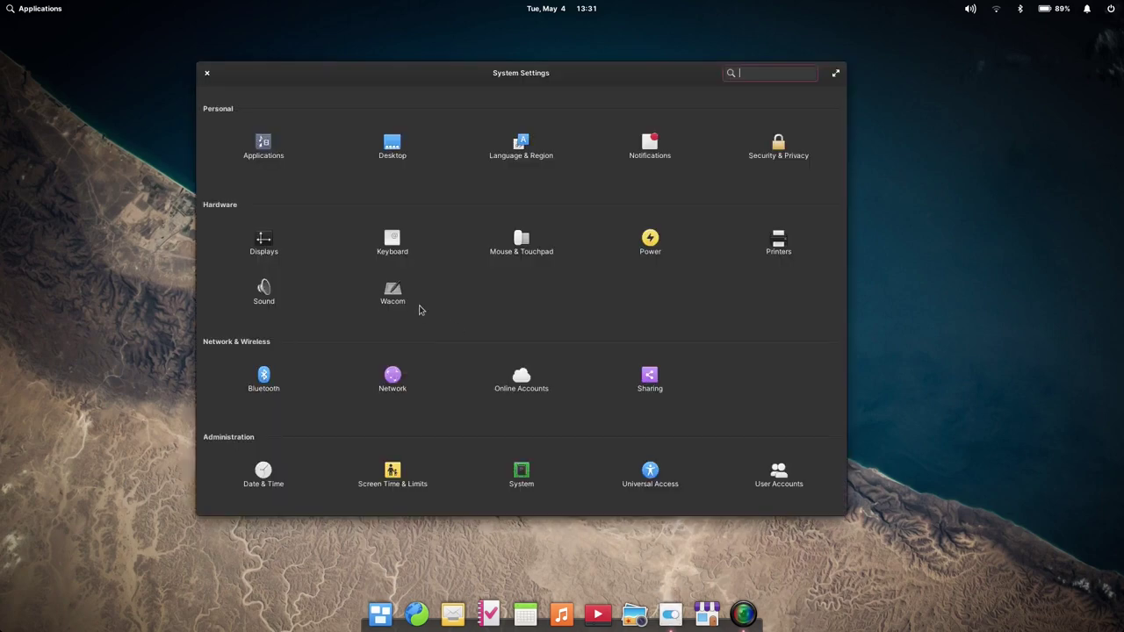
pyautogui.click(285, 294)
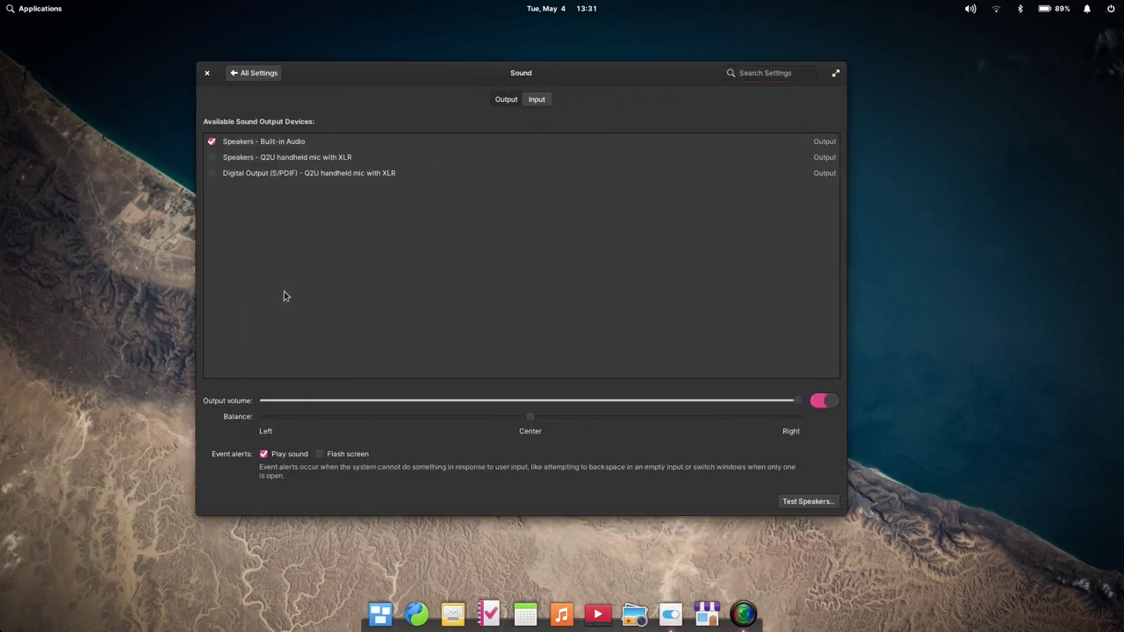
pyautogui.click(281, 77)
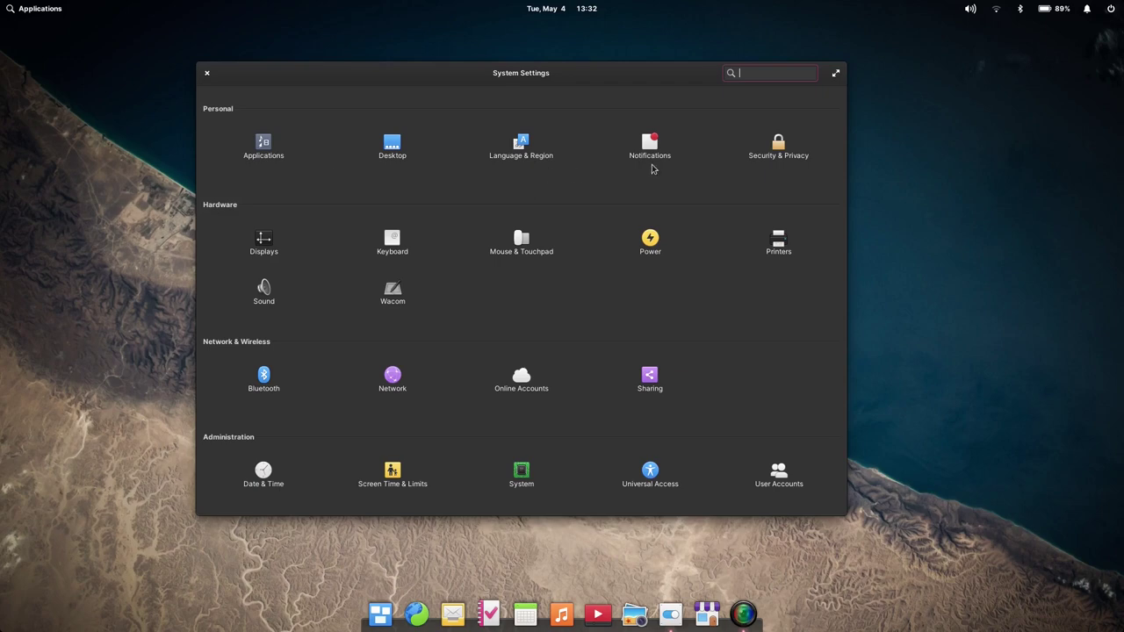
# Step: Browse the Desktop settings' Appearance, Dock & Panel and Multitasking pages, ending on Multitasking
pyautogui.click(404, 144)
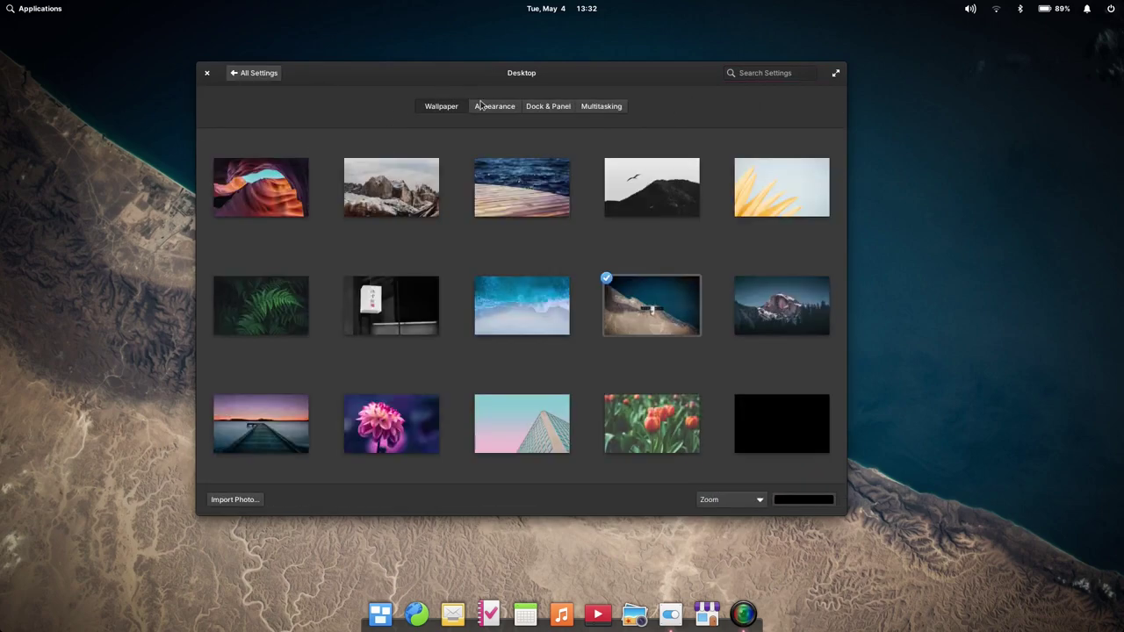
pyautogui.click(489, 106)
pyautogui.click(535, 108)
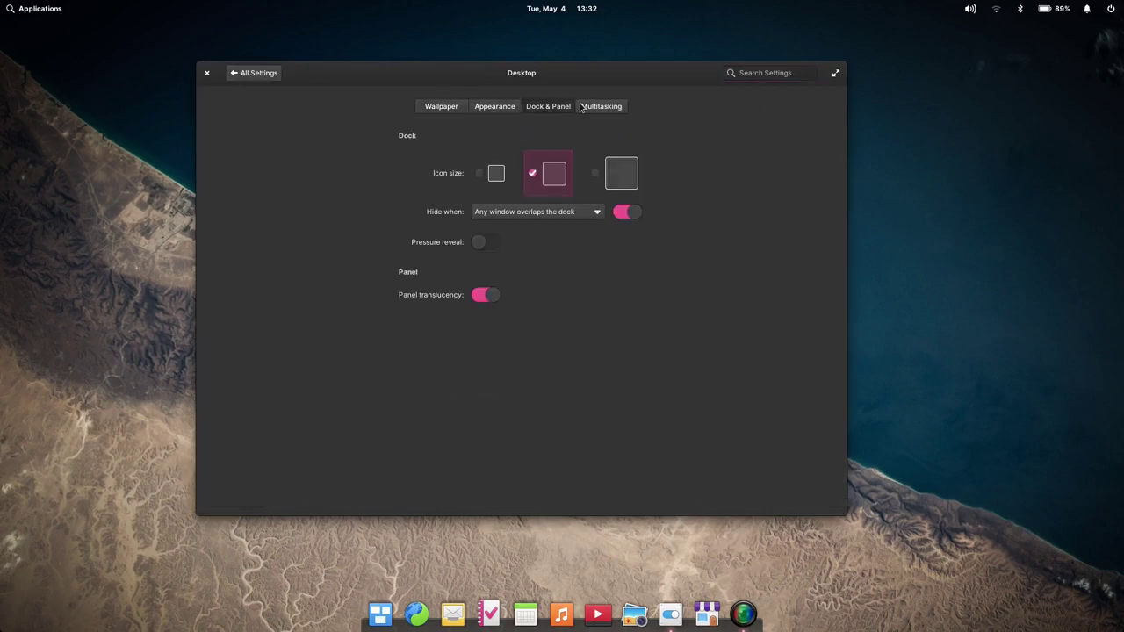
pyautogui.click(582, 106)
# Step: Take a screenshot of the Settings window from its title-bar window menu
pyautogui.rightClick(268, 79)
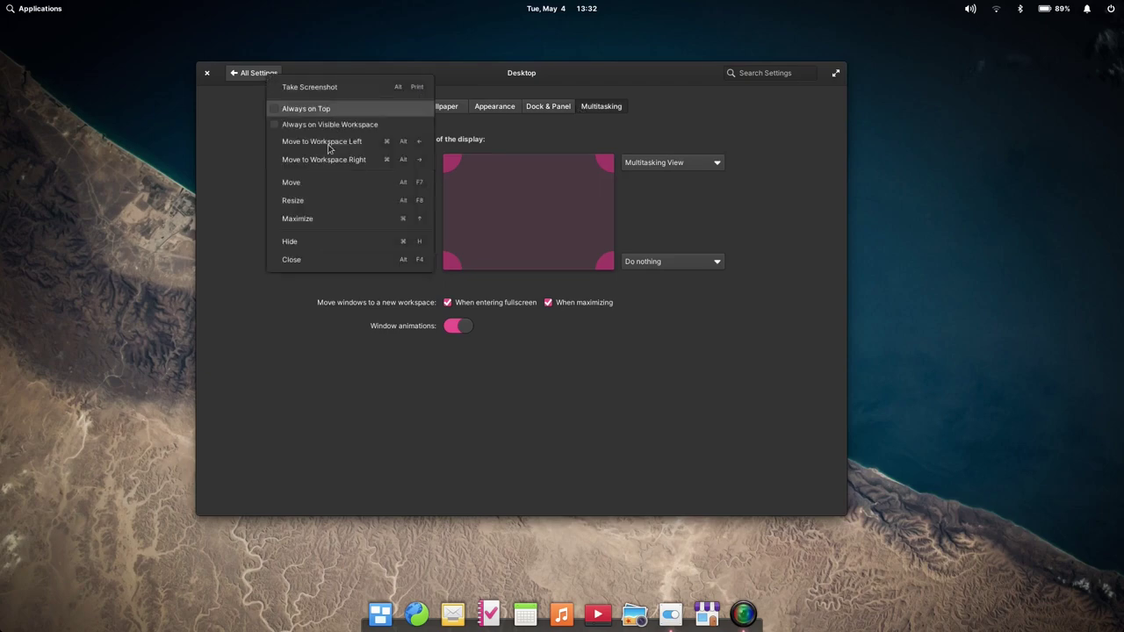
pyautogui.click(260, 75)
pyautogui.rightClick(259, 79)
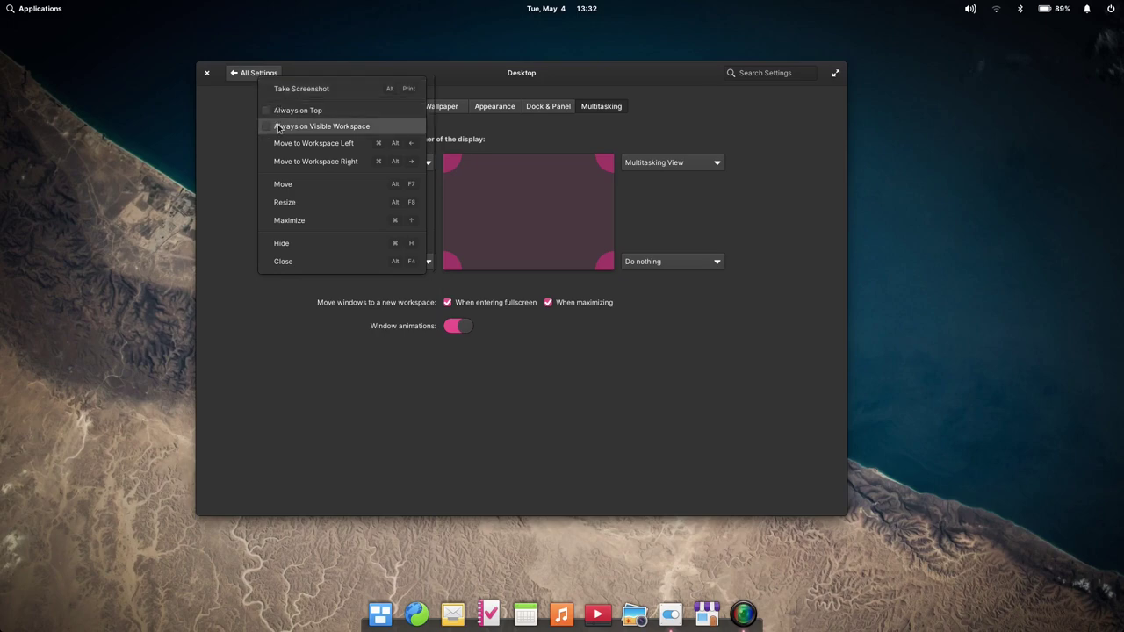
pyautogui.click(225, 154)
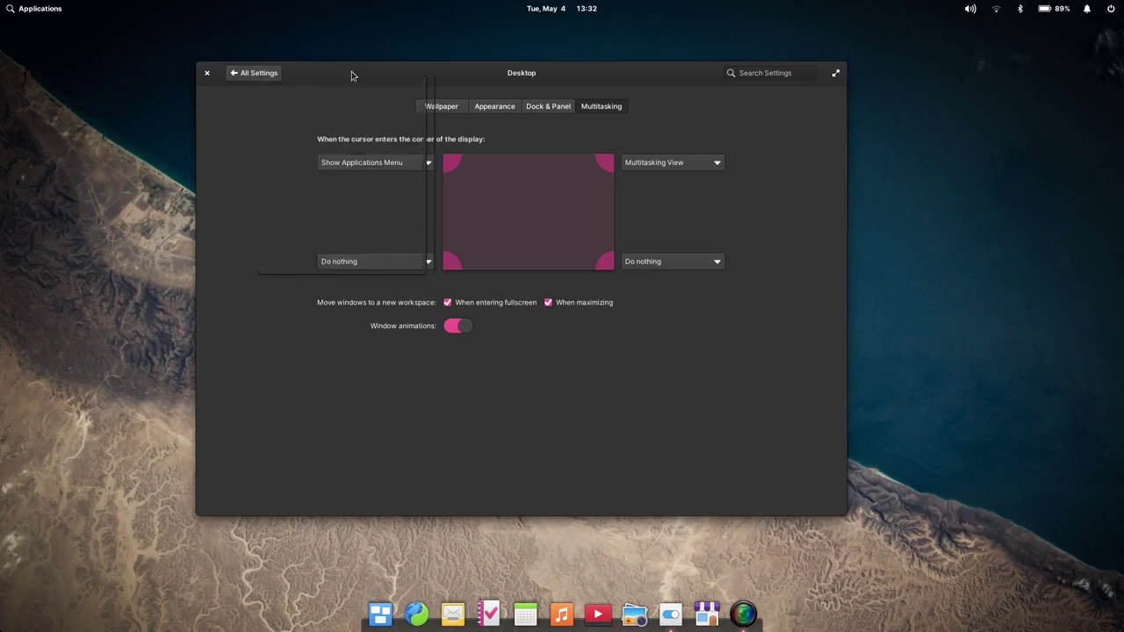
pyautogui.rightClick(584, 77)
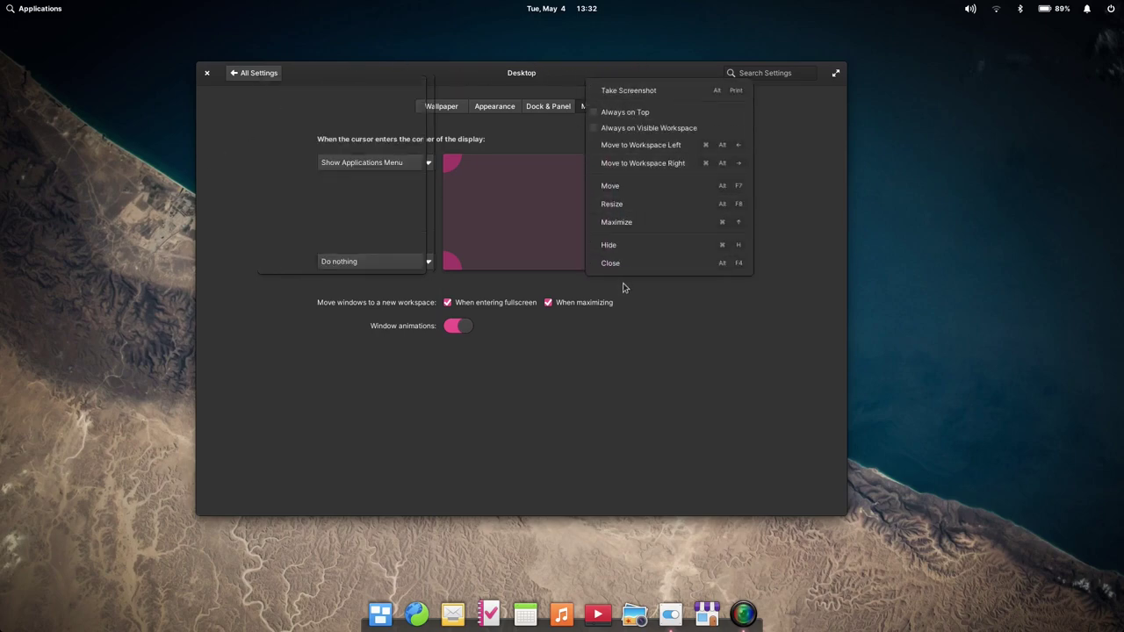
pyautogui.click(665, 93)
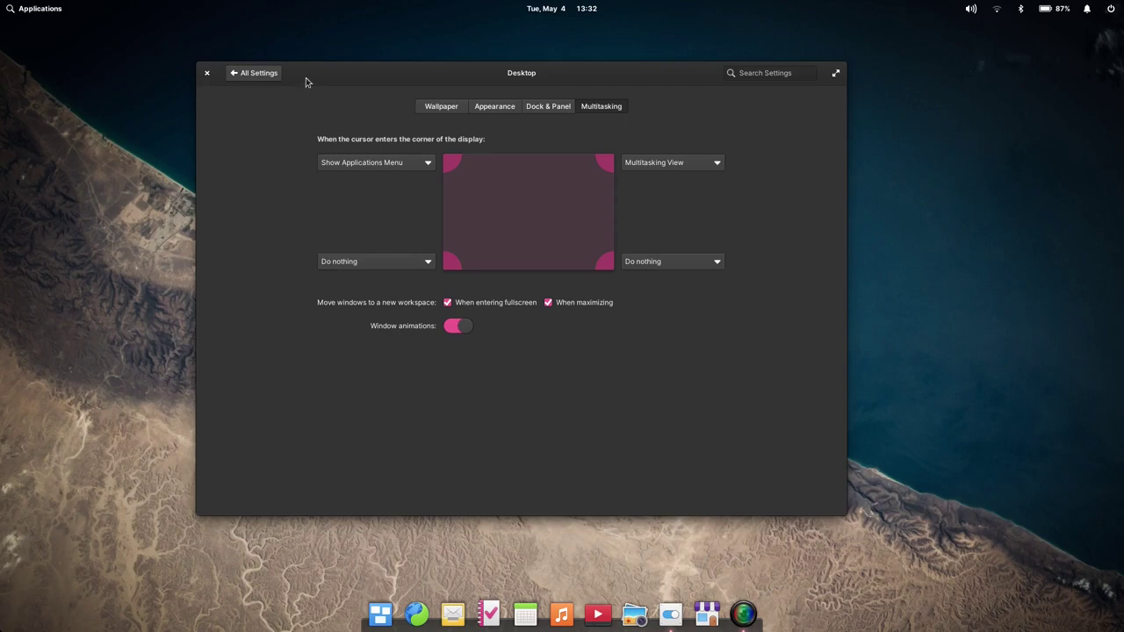
# Step: Close System Settings and toggle Multitasking View from the dock twice
pyautogui.click(208, 73)
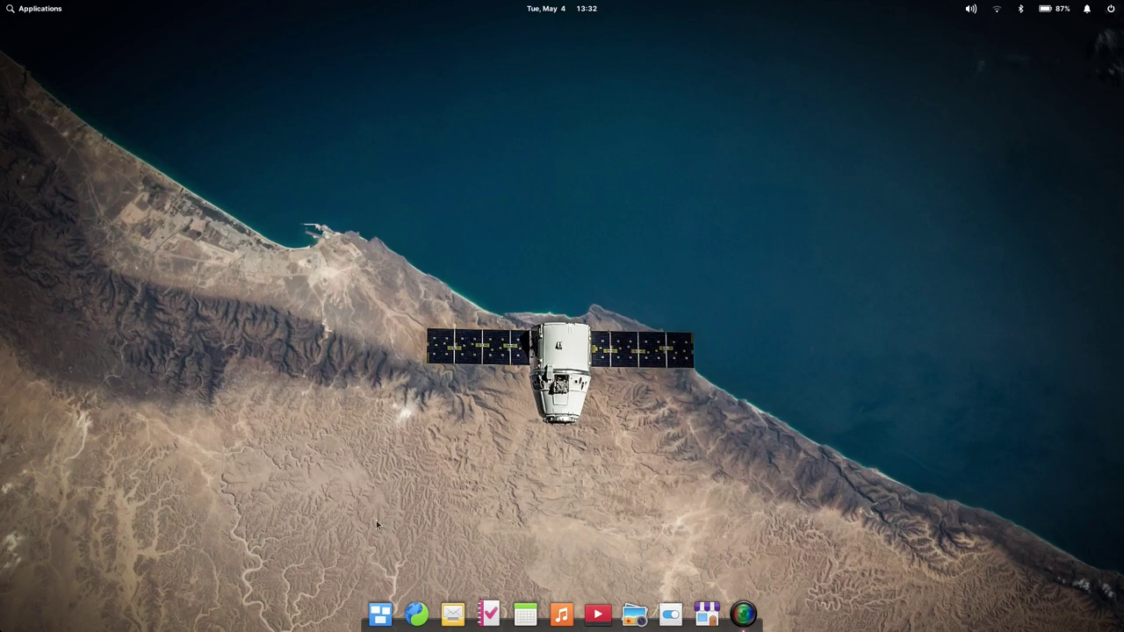
pyautogui.click(380, 613)
pyautogui.click(400, 482)
pyautogui.click(380, 614)
pyautogui.click(387, 623)
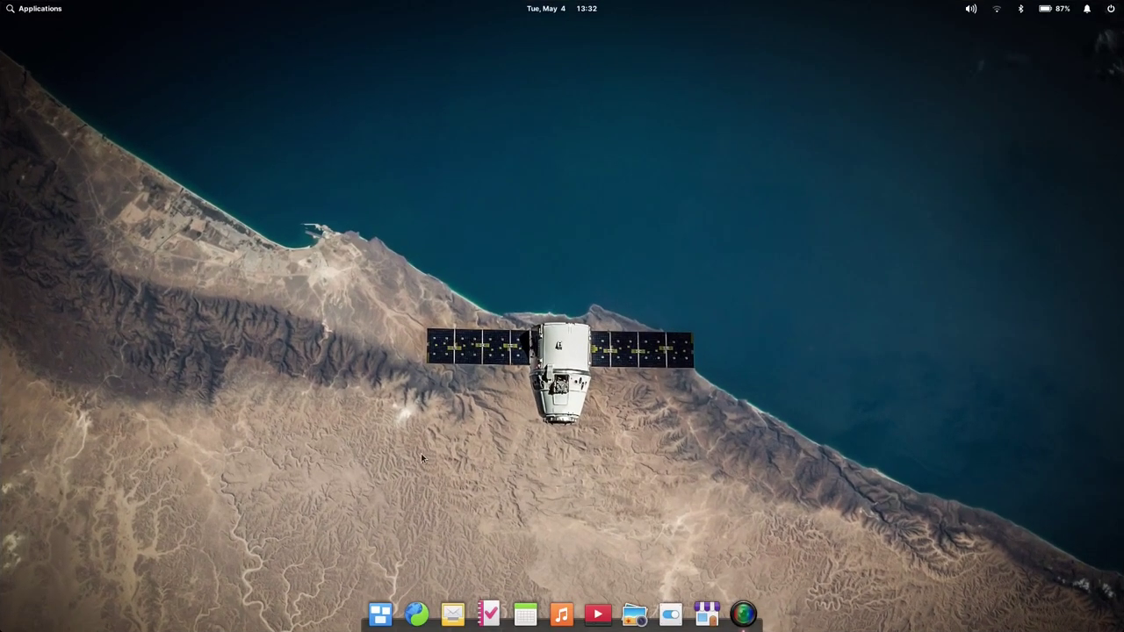
# Step: Launch Tasks, move its window top-left and enlarge it, then open Add Task List
pyautogui.click(491, 615)
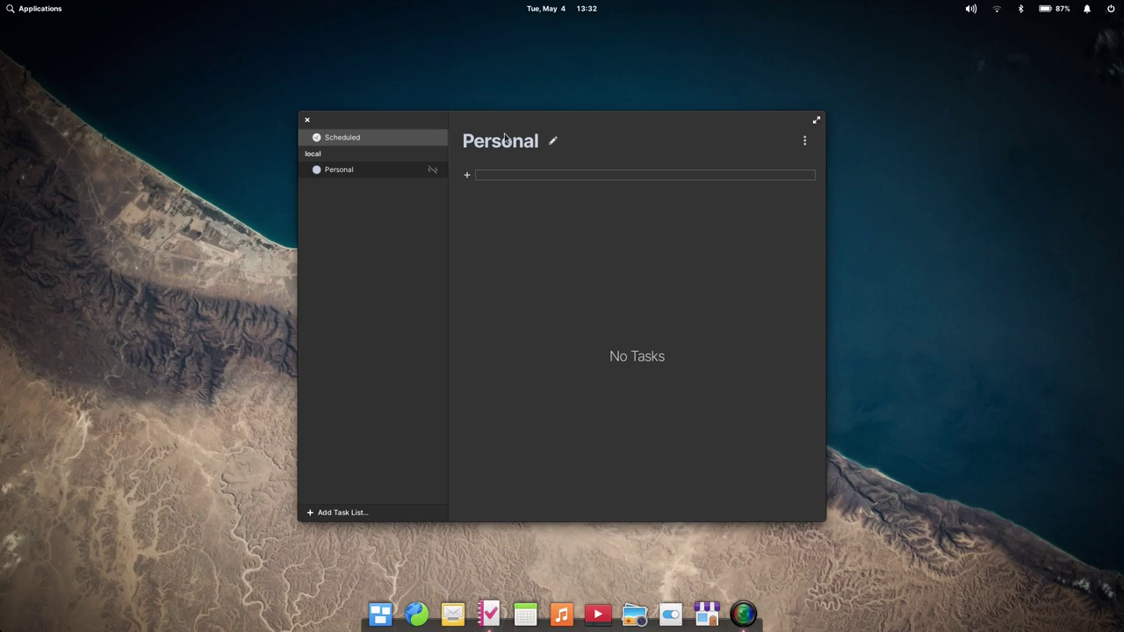
pyautogui.doubleClick(505, 138)
pyautogui.rightClick(477, 125)
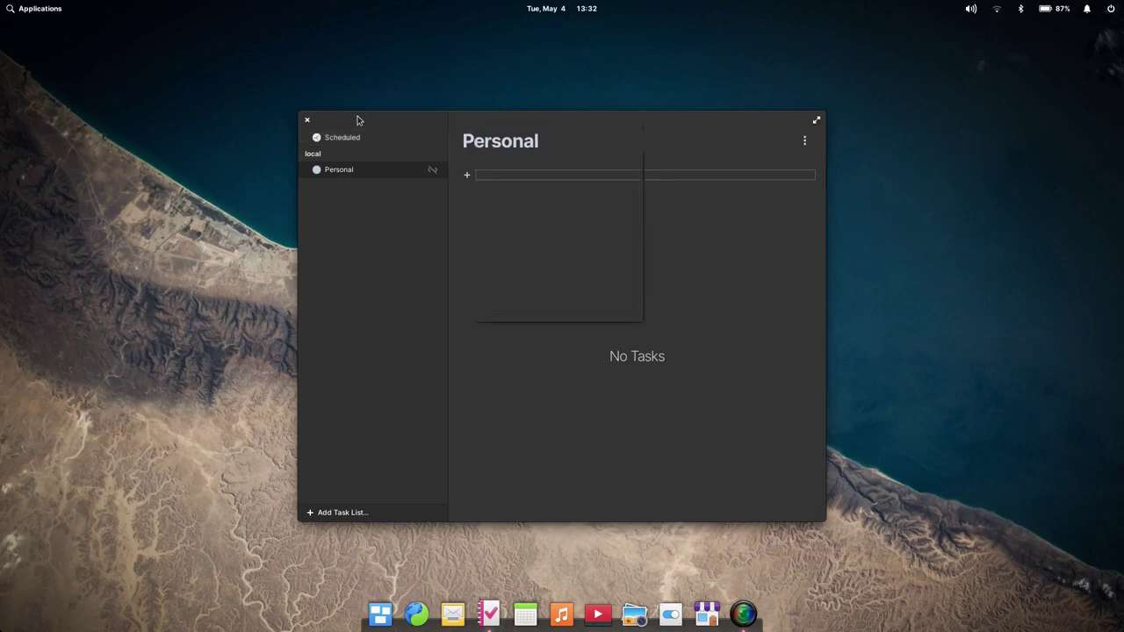
pyautogui.rightClick(357, 120)
pyautogui.press('Escape')
pyautogui.moveTo(518, 124); pyautogui.dragTo(341, 58)
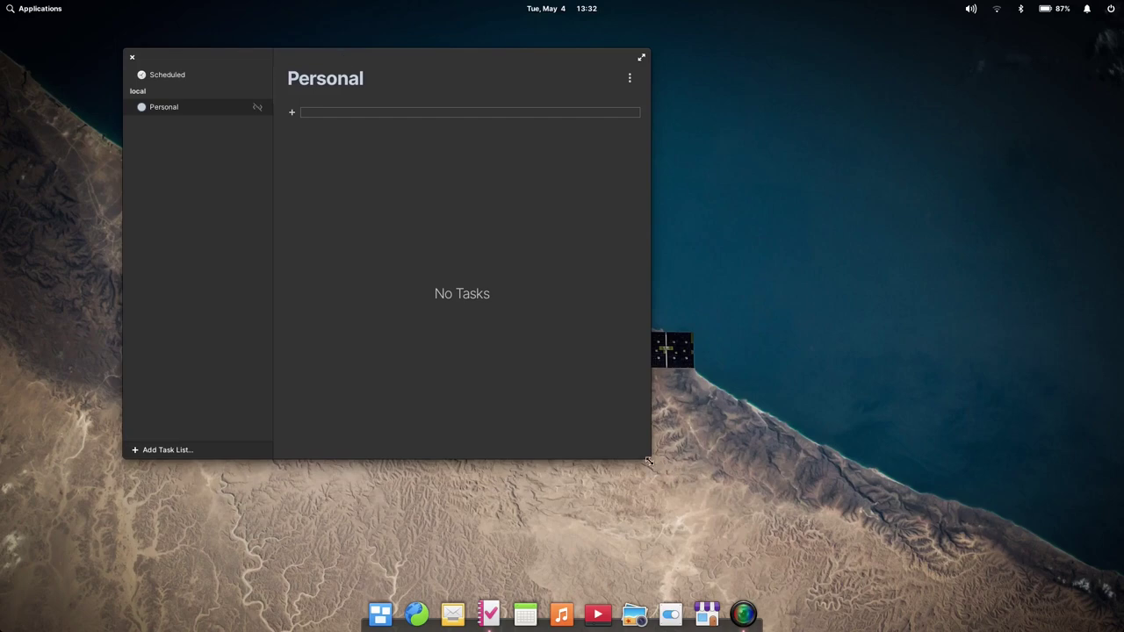
pyautogui.moveTo(651, 462); pyautogui.dragTo(992, 567)
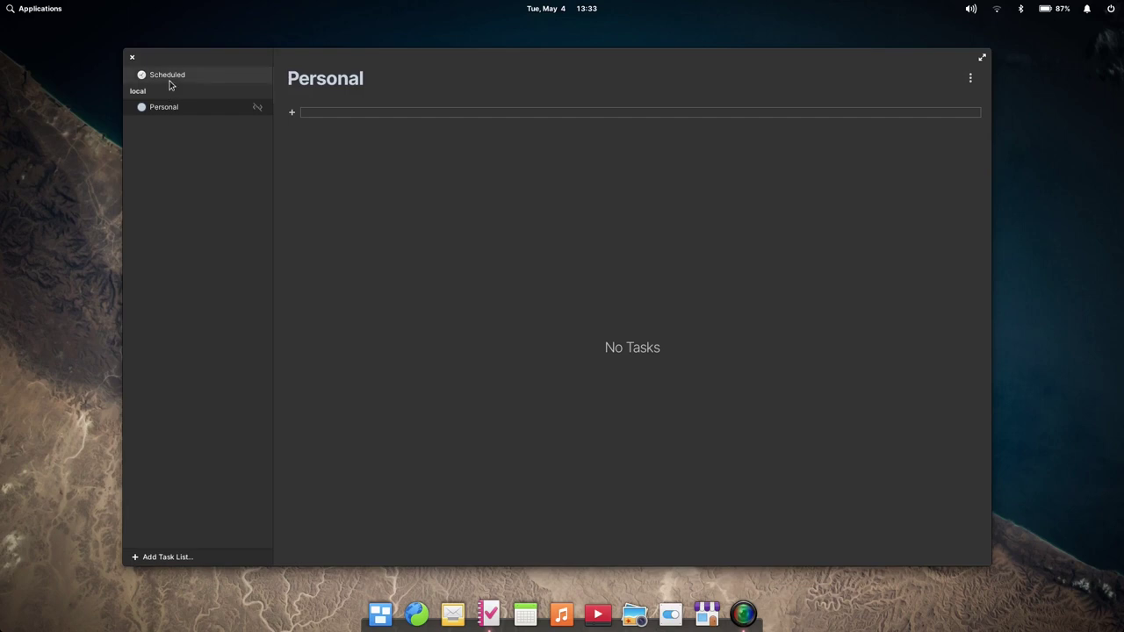
pyautogui.click(172, 557)
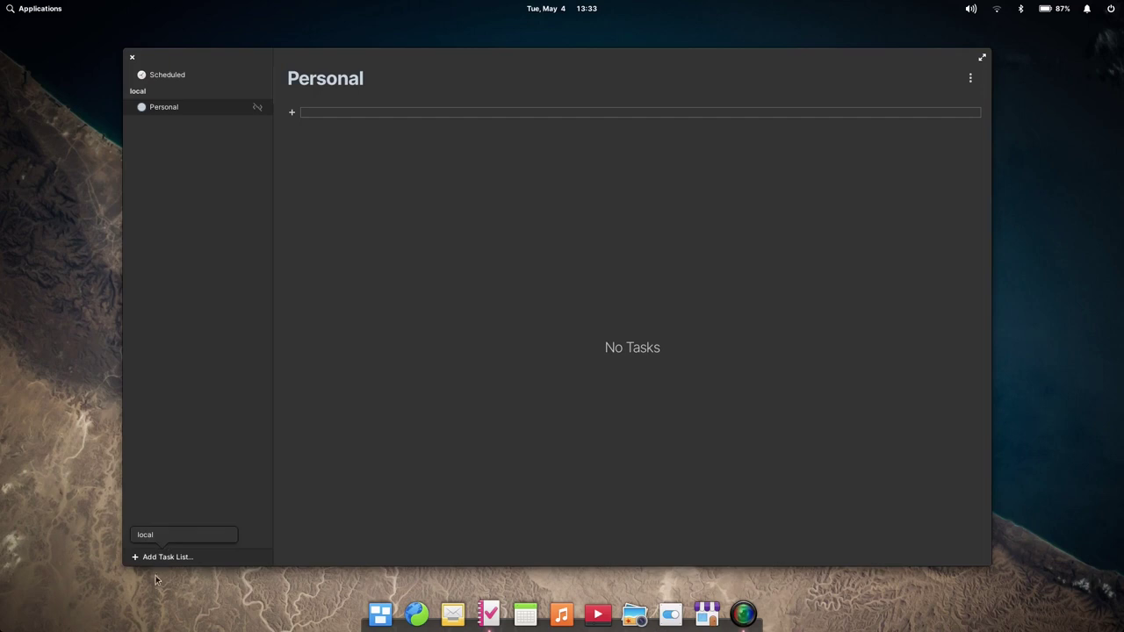
# Step: Create a local task list, start a task in it, and rename the list 'hello'
pyautogui.click(156, 536)
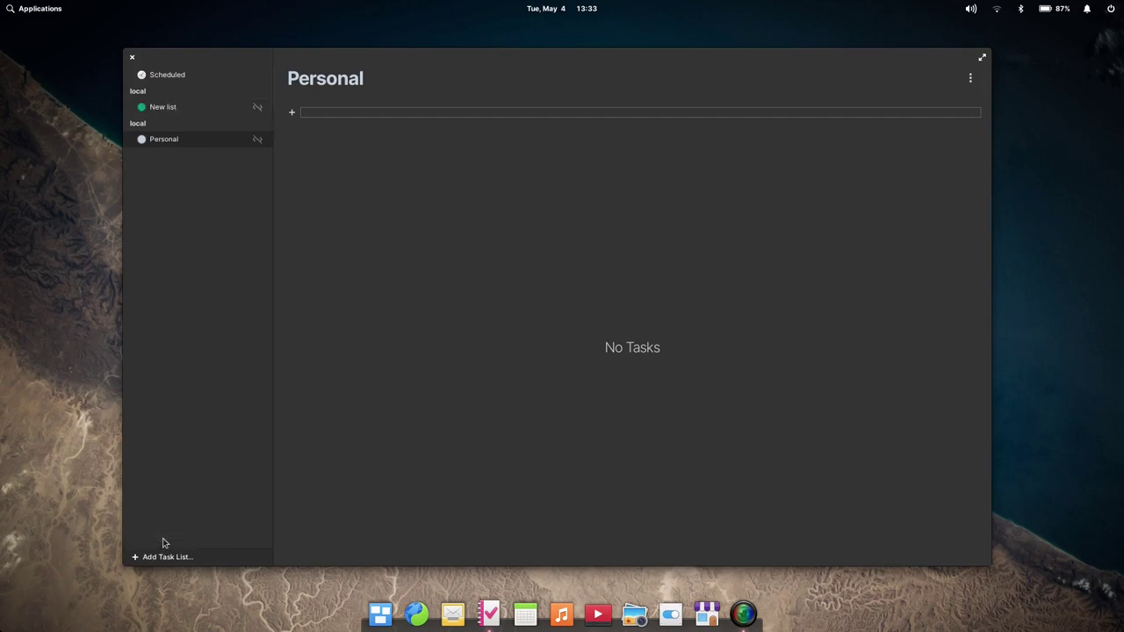
pyautogui.click(166, 107)
pyautogui.click(316, 112)
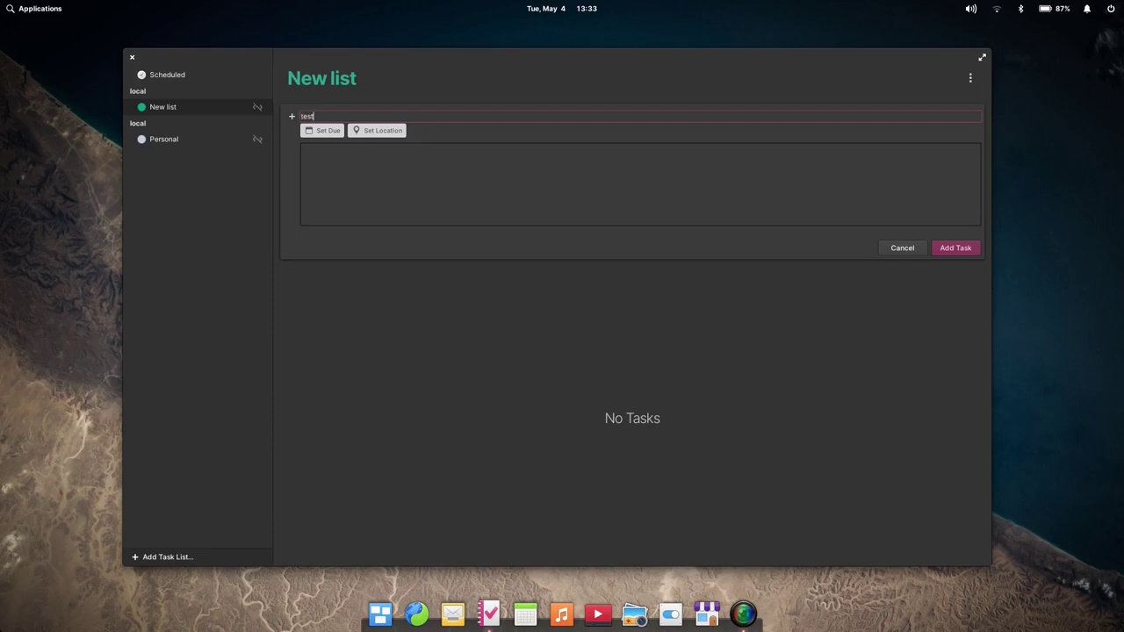
pyautogui.click(321, 79)
pyautogui.write('hello')
pyautogui.click(361, 173)
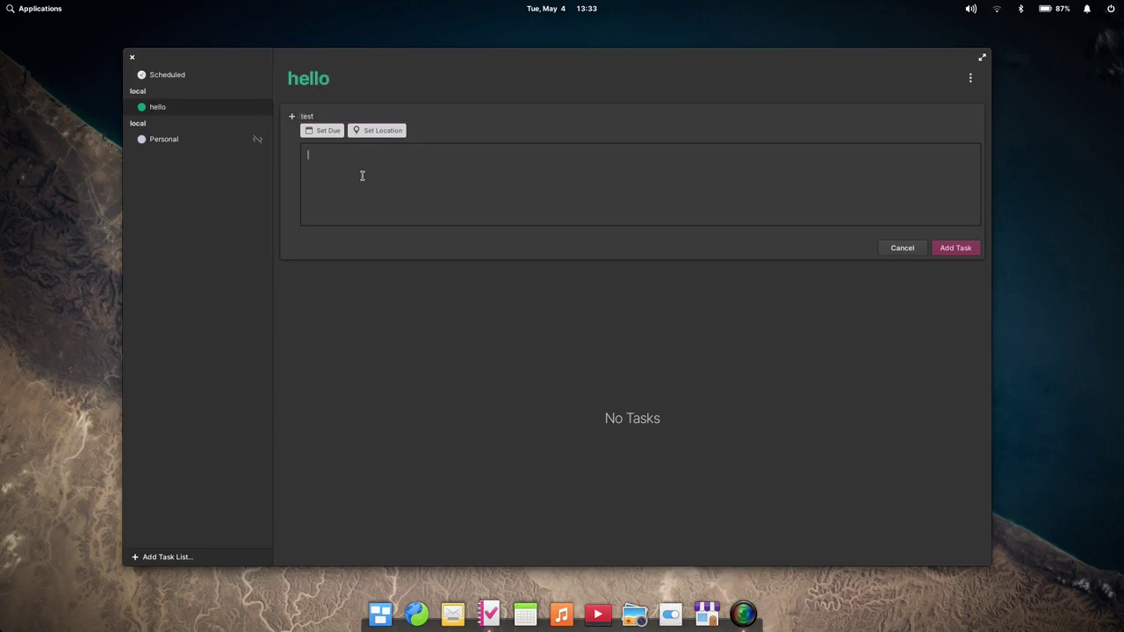
# Step: Make the draft task 'test' due May 20 at 18:00
pyautogui.click(319, 134)
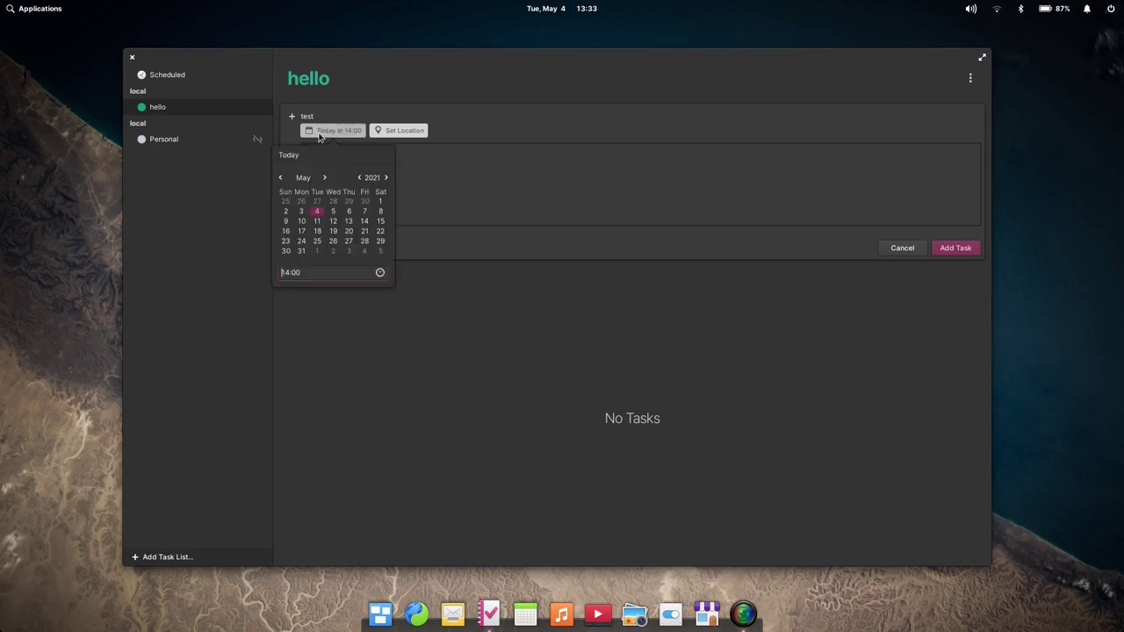
pyautogui.click(350, 231)
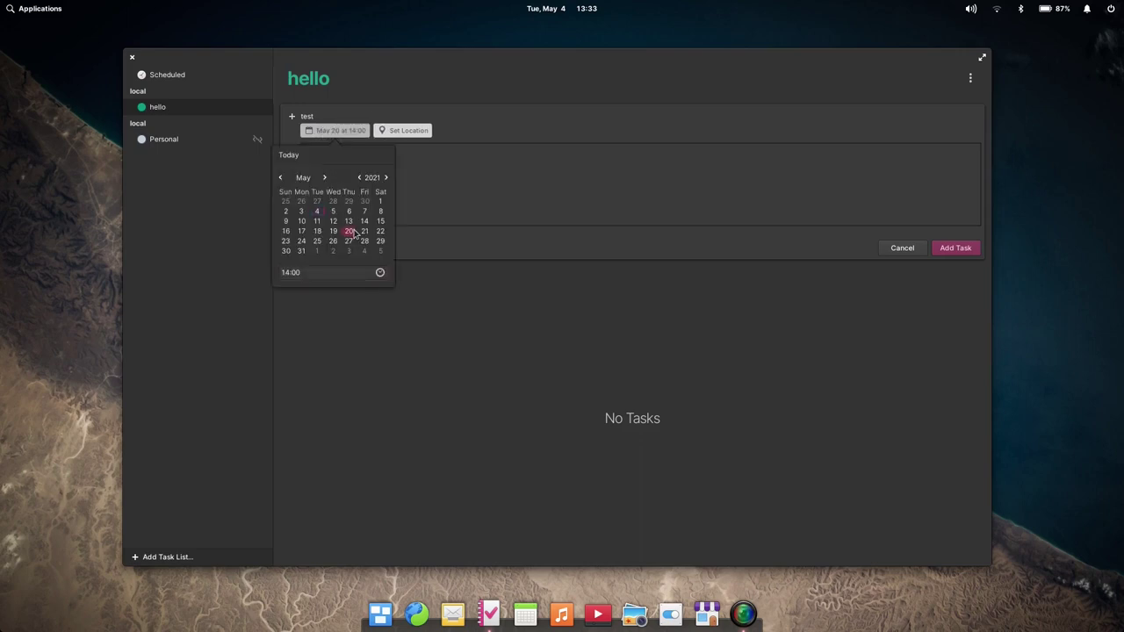
pyautogui.click(380, 273)
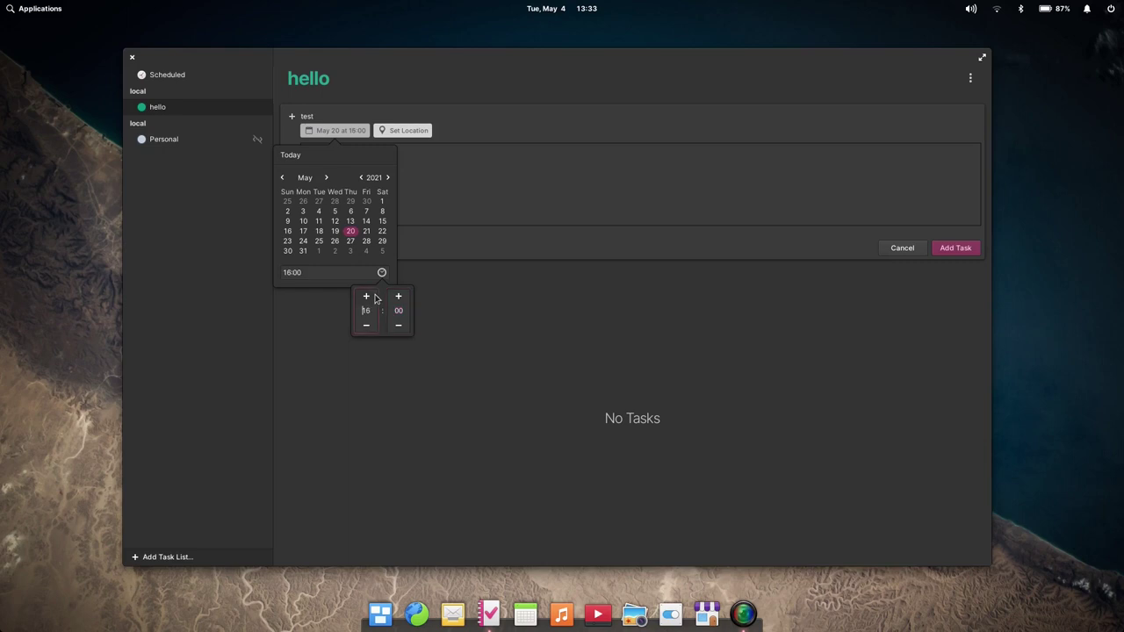
pyautogui.click(367, 296)
pyautogui.click(367, 296)
pyautogui.click(367, 296)
pyautogui.click(367, 296)
pyautogui.click(344, 274)
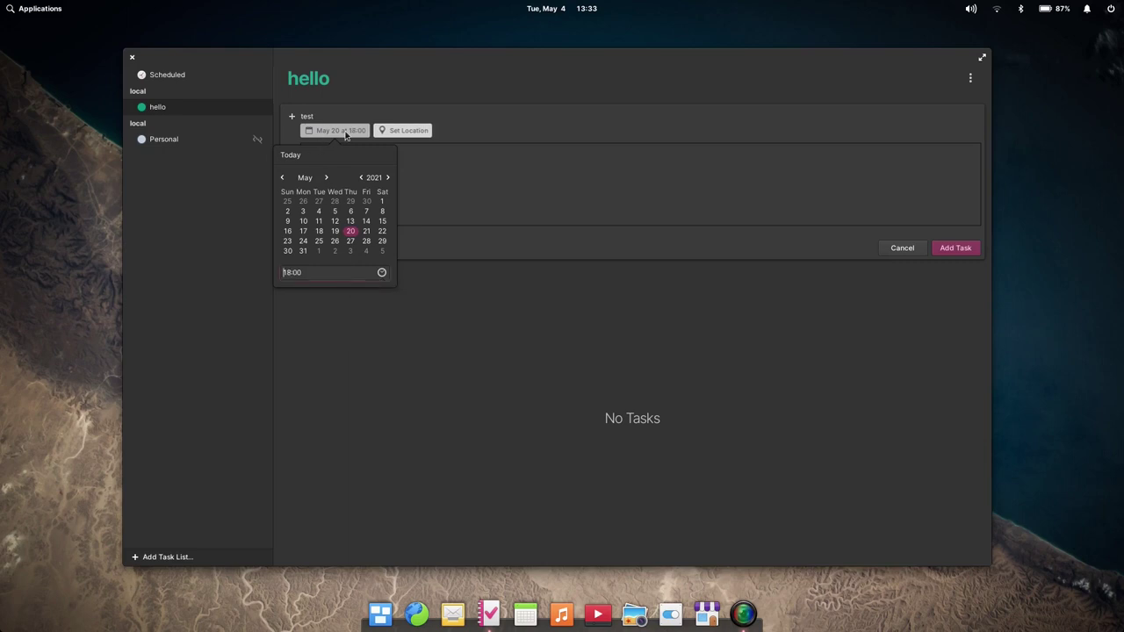
pyautogui.click(342, 131)
# Step: Open the task's location picker and scroll through it
pyautogui.click(421, 133)
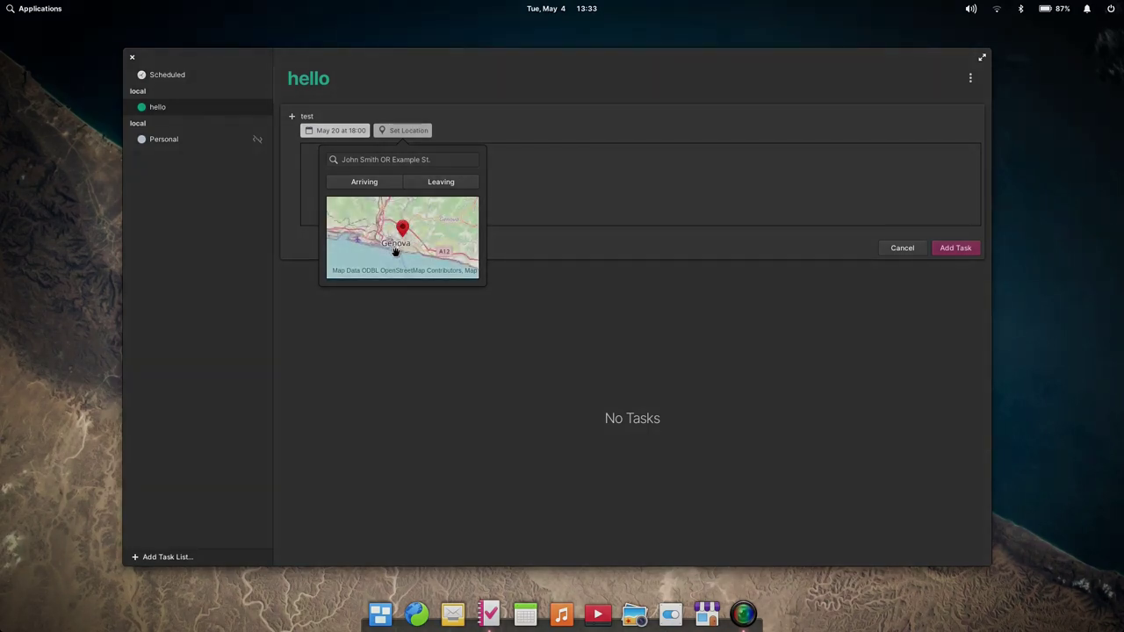
pyautogui.scroll(5, 410, 254)
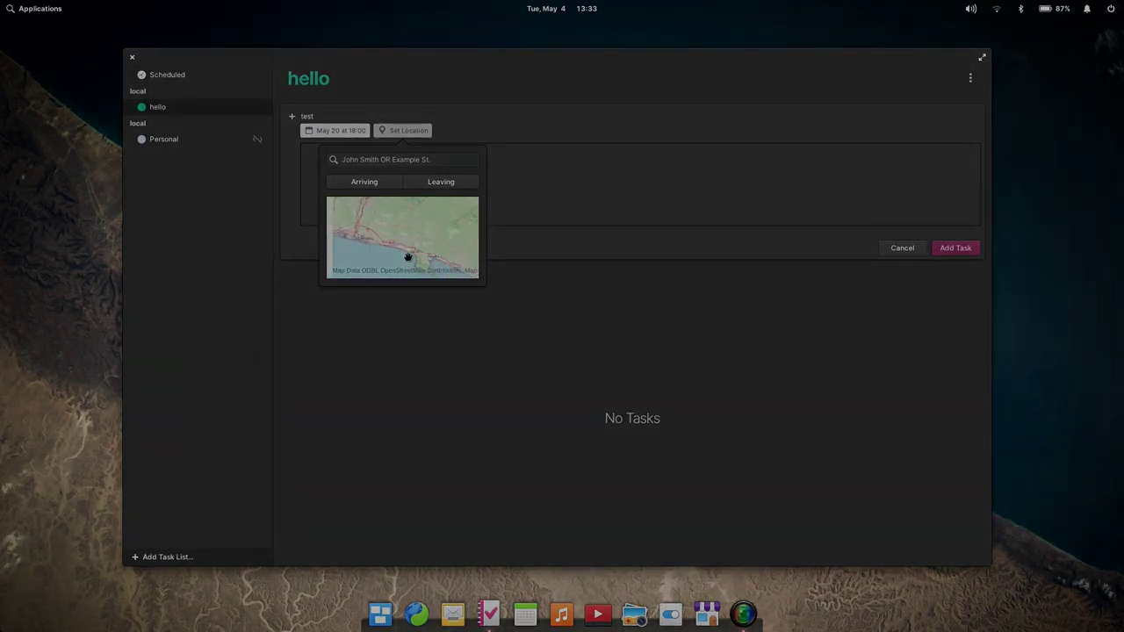
pyautogui.scroll(-4, 416, 243)
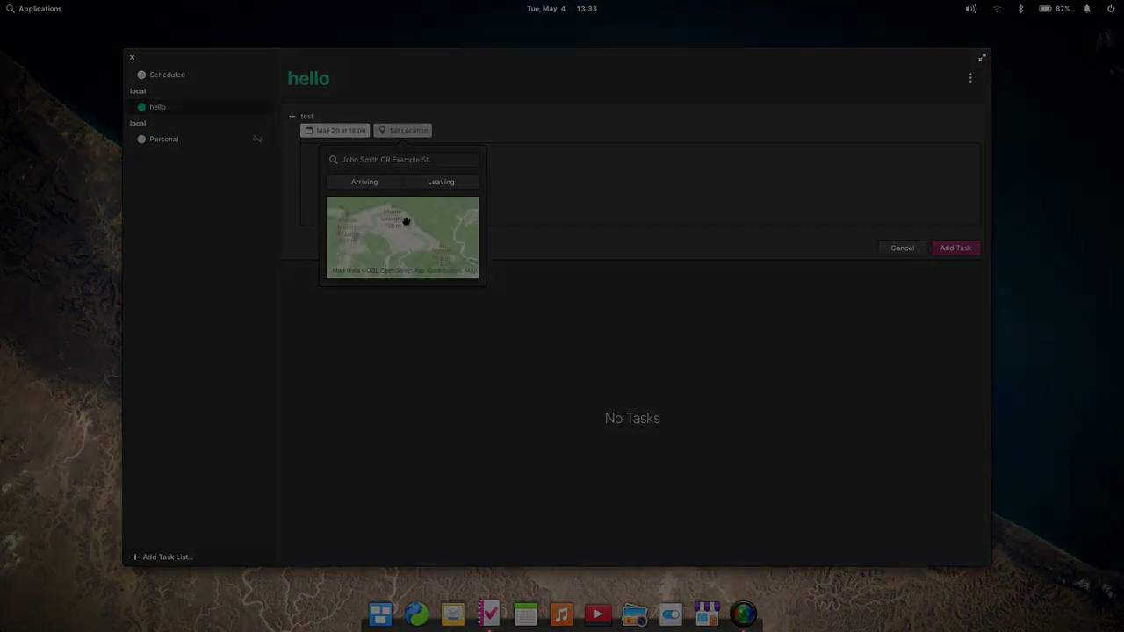
pyautogui.scroll(3, 404, 207)
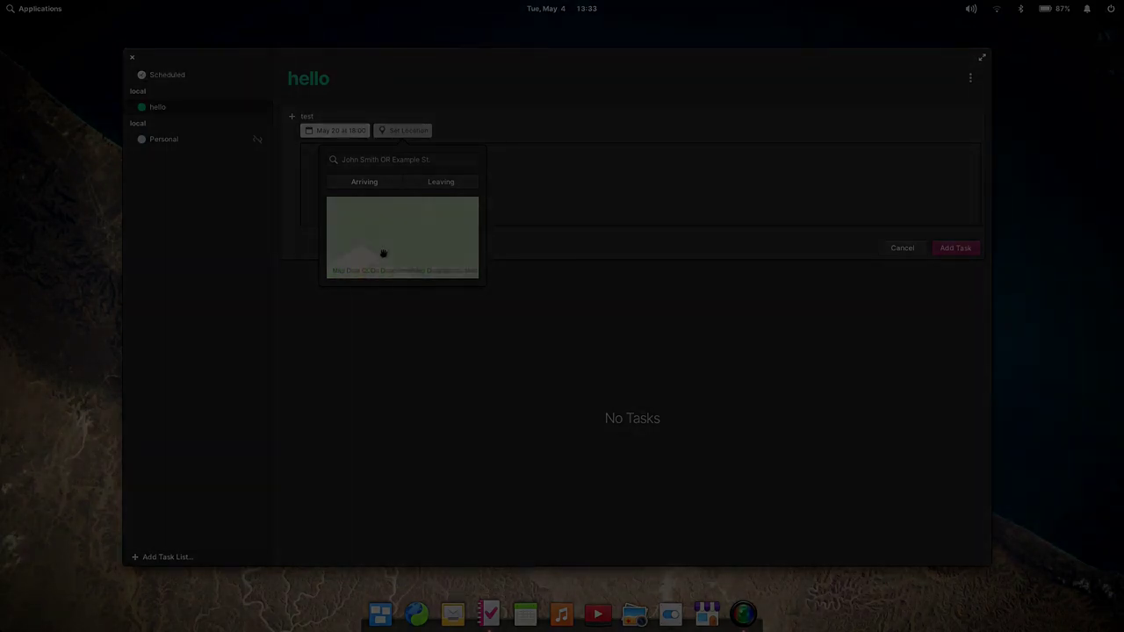
pyautogui.scroll(-2, 396, 226)
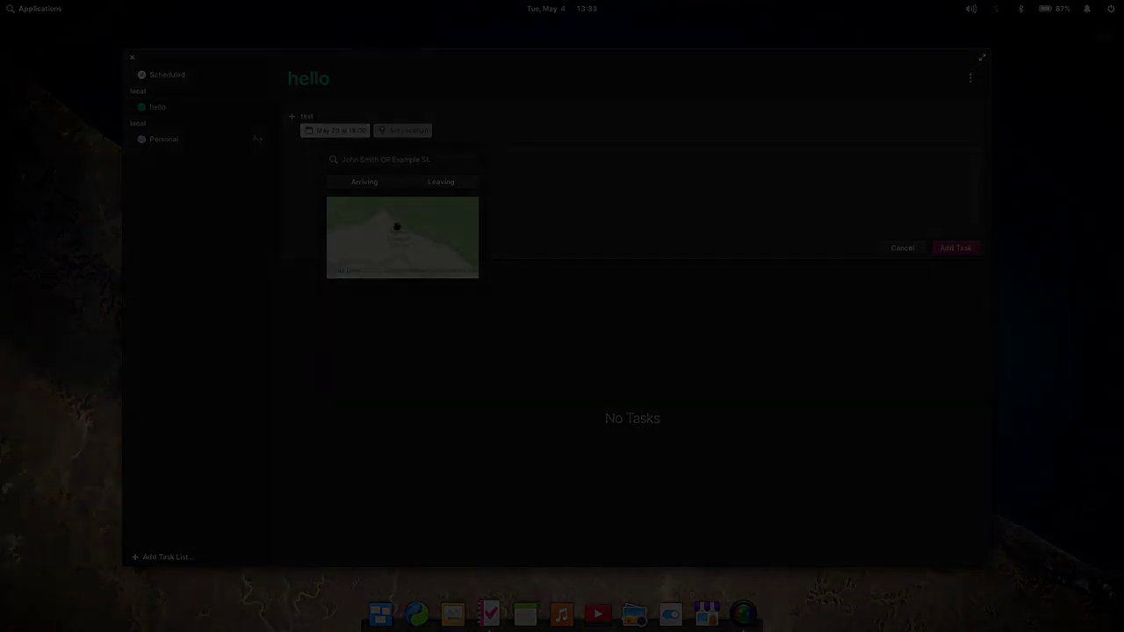